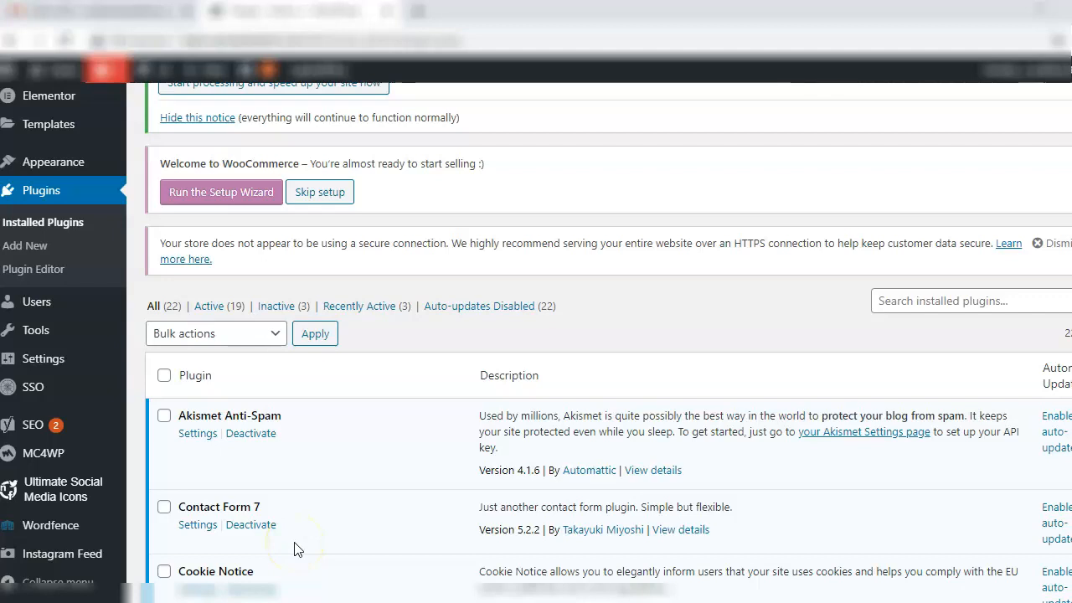
Open the Contact Form 7 list of existing contact forms.
{"action": "left_click", "coordinate": [199, 528]}
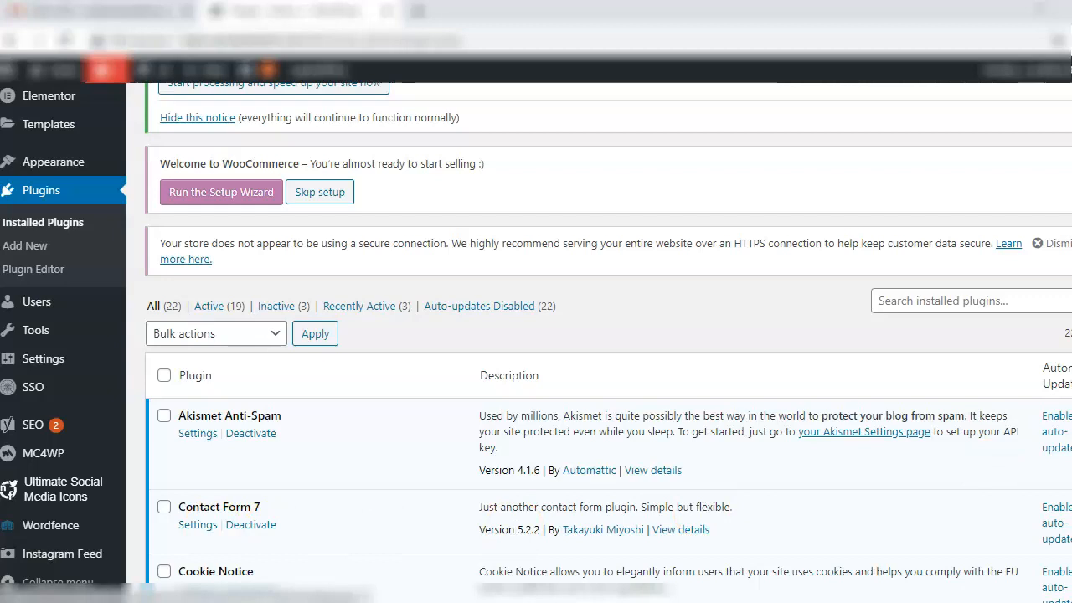
{"action": "scroll", "coordinate": [536, 335], "scroll_direction": "up", "scroll_amount": 2}
{"action": "scroll", "coordinate": [536, 335], "scroll_direction": "up", "scroll_amount": 1}
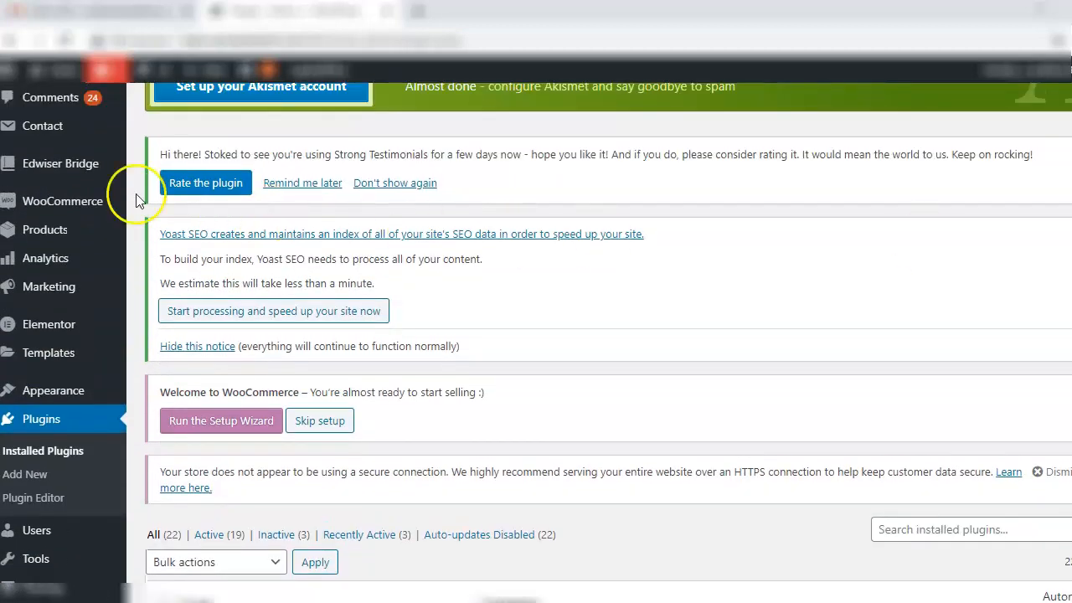
{"action": "mouse_move", "coordinate": [71, 136]}
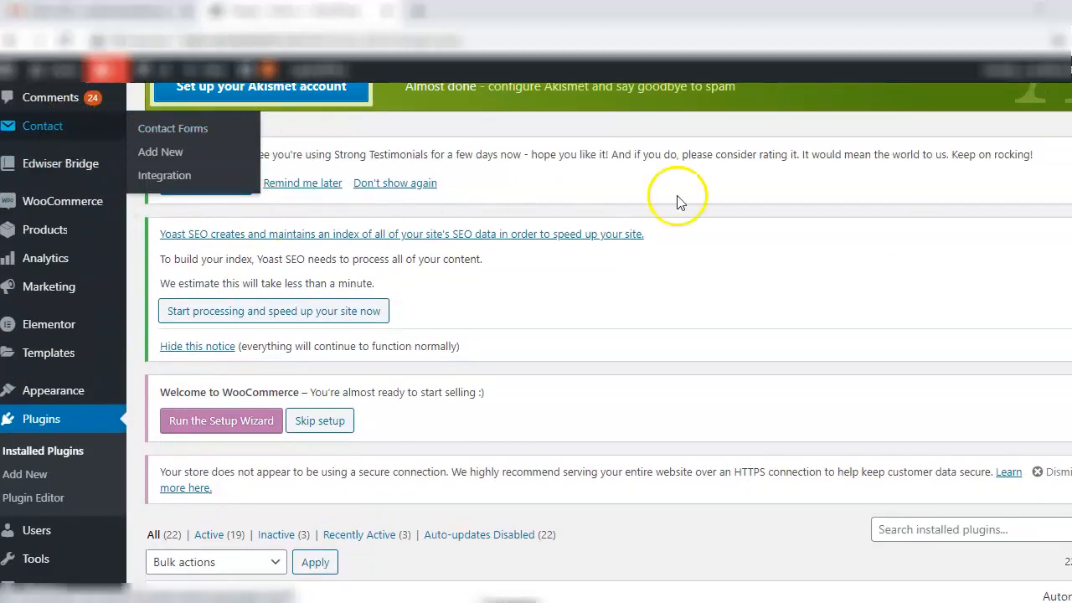
{"action": "scroll", "coordinate": [536, 335], "scroll_direction": "up", "scroll_amount": 1}
{"action": "scroll", "coordinate": [38, 293], "scroll_direction": "up", "scroll_amount": 2}
{"action": "mouse_move", "coordinate": [38, 294]}
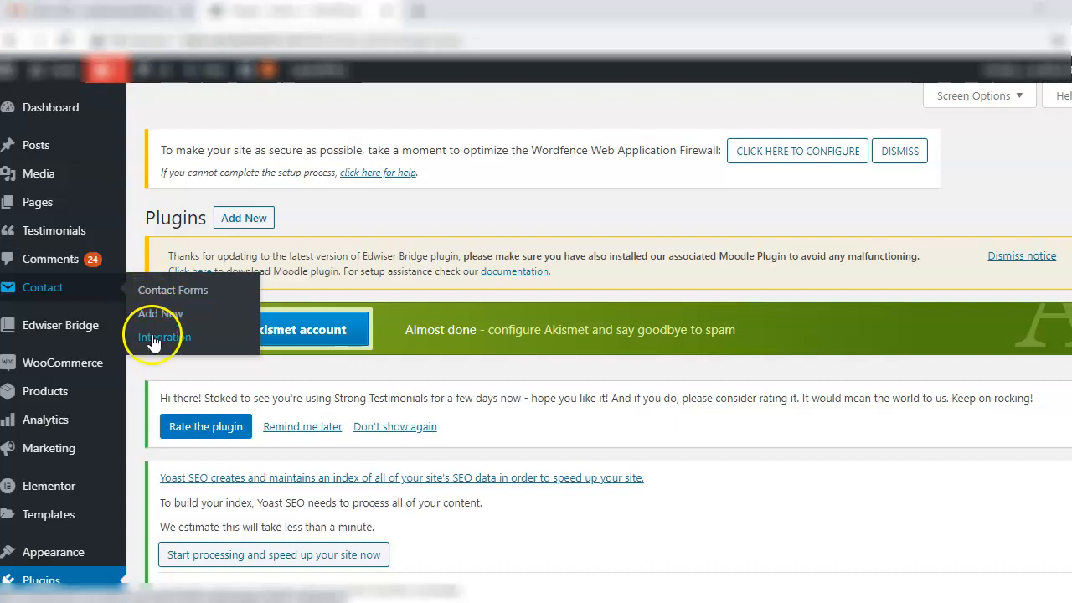
{"action": "left_click", "coordinate": [170, 293]}
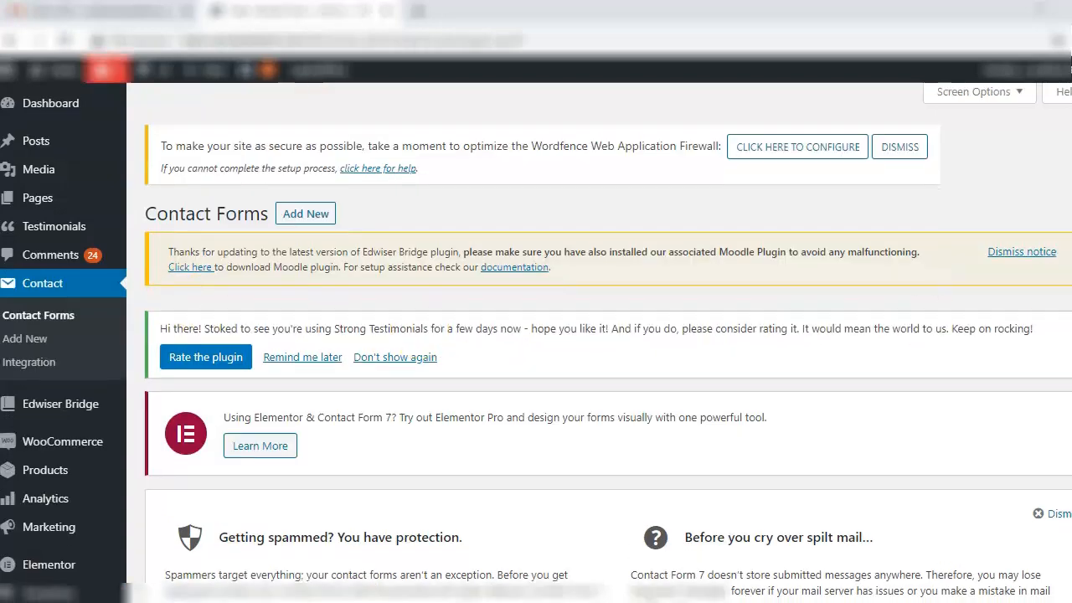
{"action": "scroll", "coordinate": [1003, 465], "scroll_direction": "down", "scroll_amount": 5}
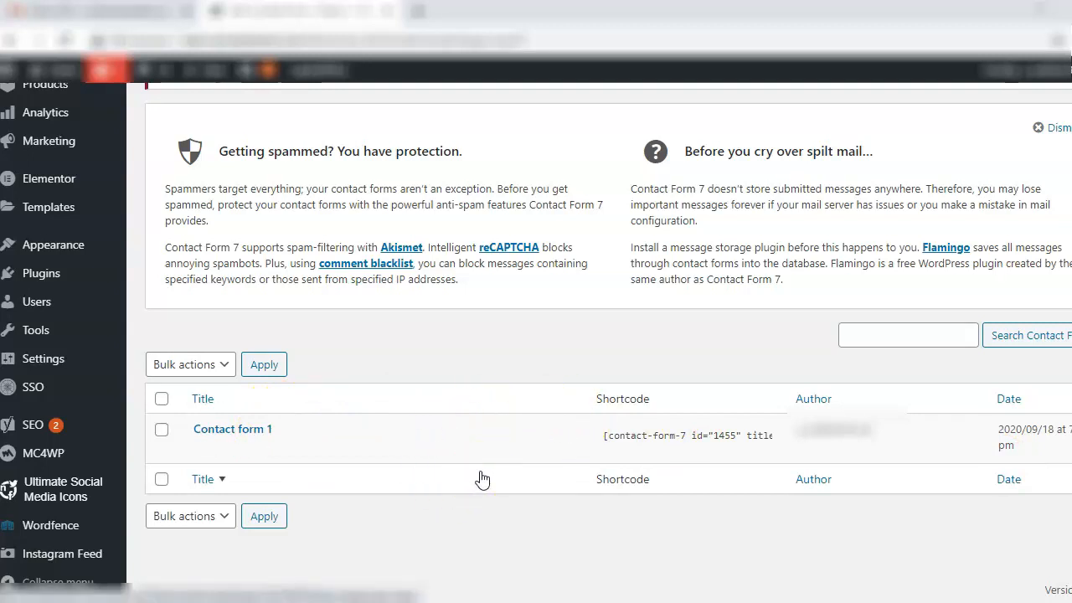
Create a new contact form titled "News Letter".
{"action": "mouse_move", "coordinate": [210, 444]}
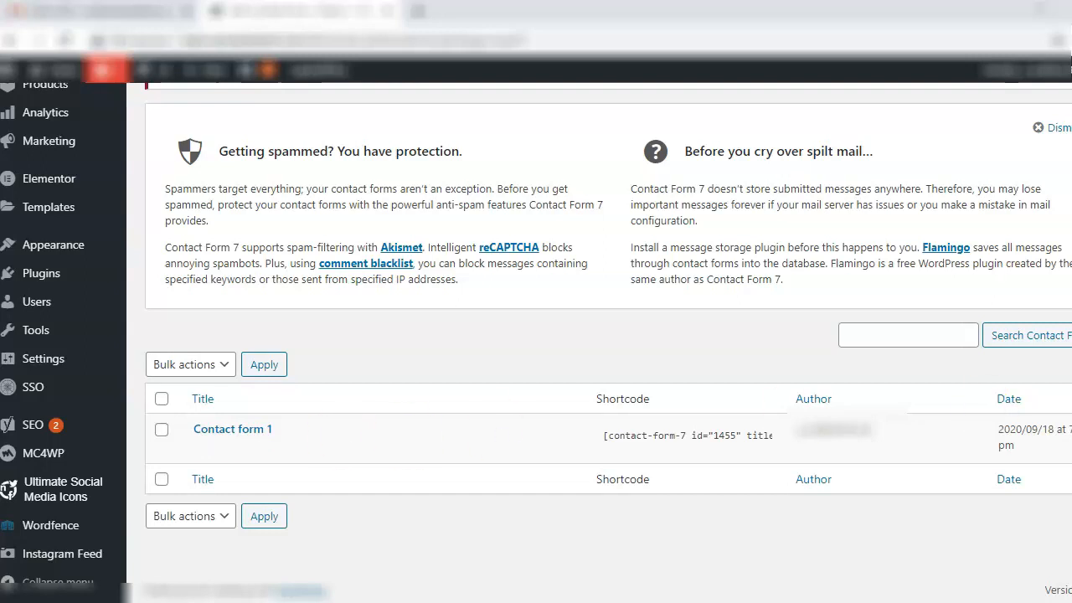
{"action": "scroll", "coordinate": [599, 342], "scroll_direction": "up", "scroll_amount": 4}
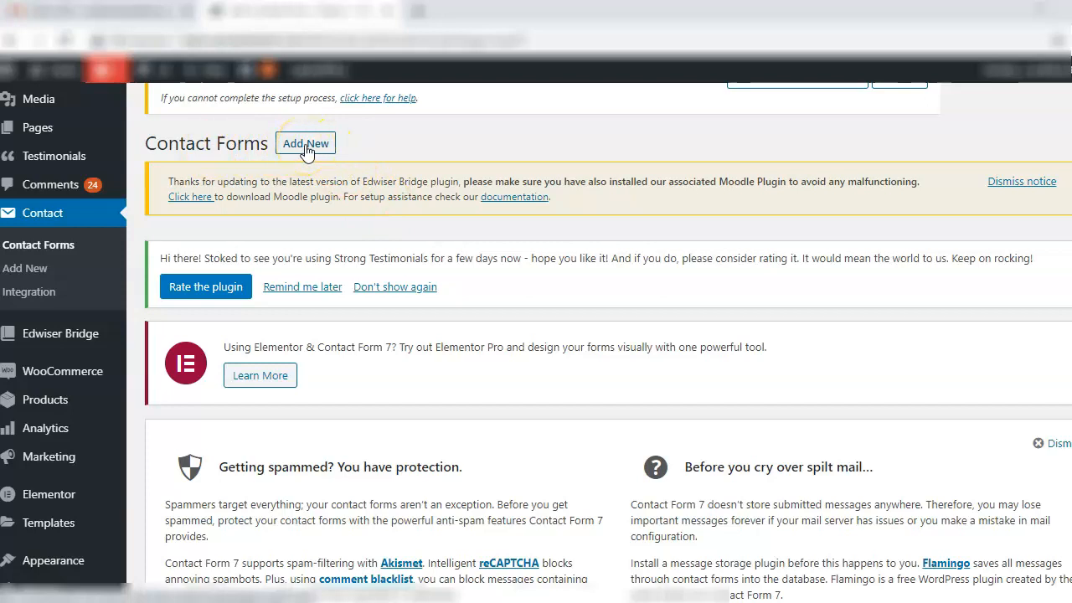
{"action": "left_click", "coordinate": [306, 146]}
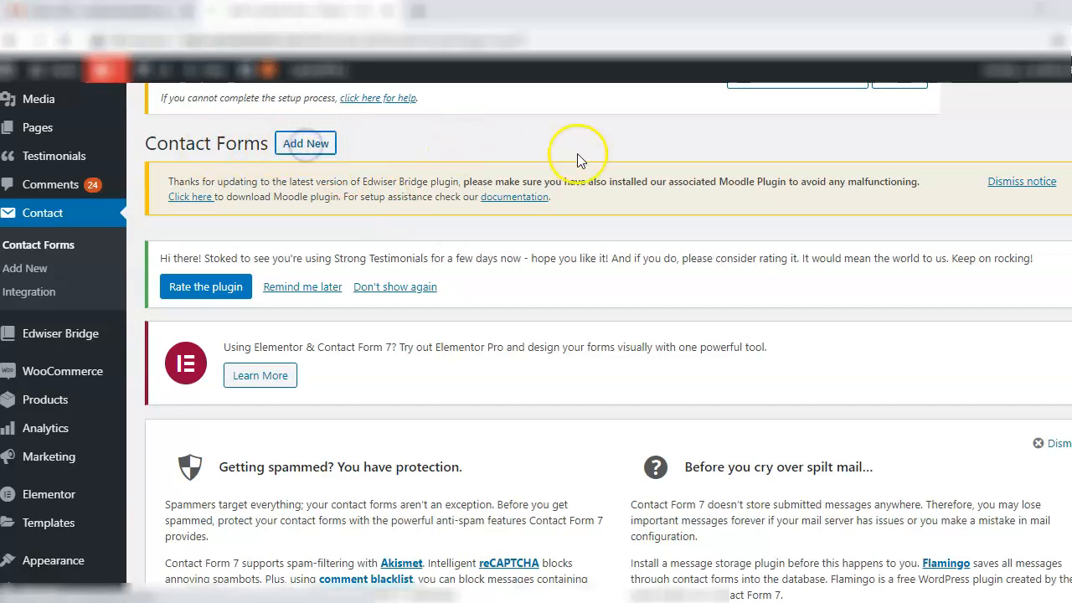
{"action": "scroll", "coordinate": [597, 156], "scroll_direction": "down", "scroll_amount": 2}
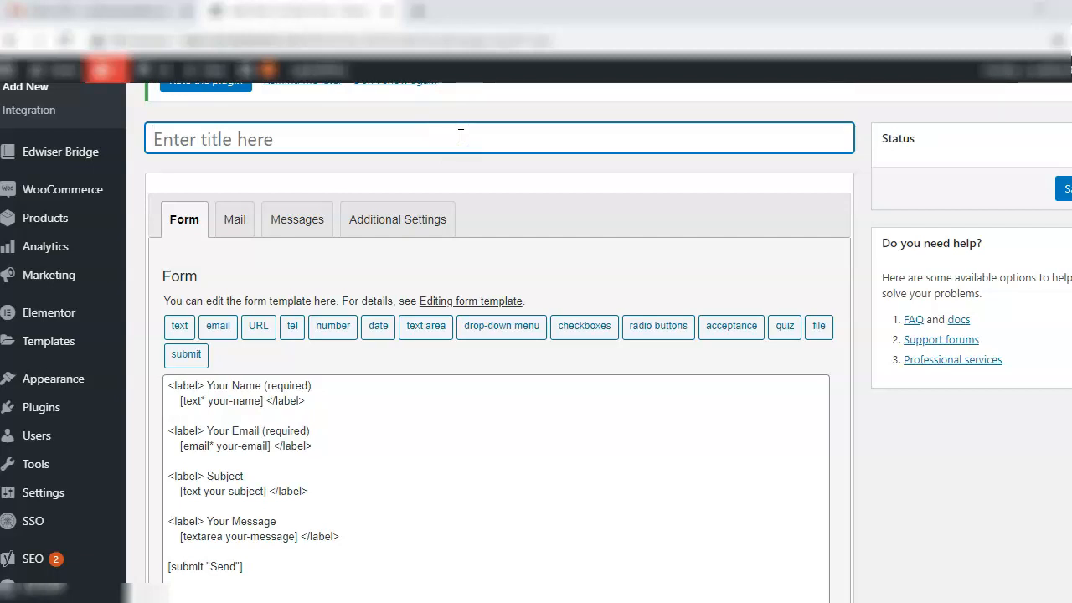
{"action": "type", "text": "News Letter"}
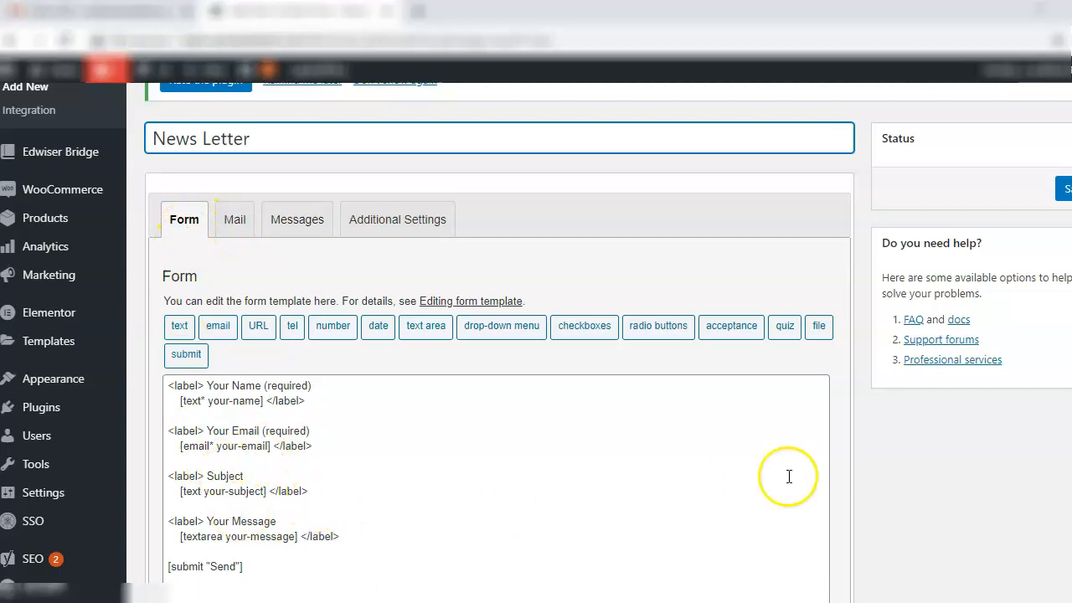
Delete all the default fields from the form template.
{"action": "scroll", "coordinate": [536, 341], "scroll_direction": "down", "scroll_amount": 2}
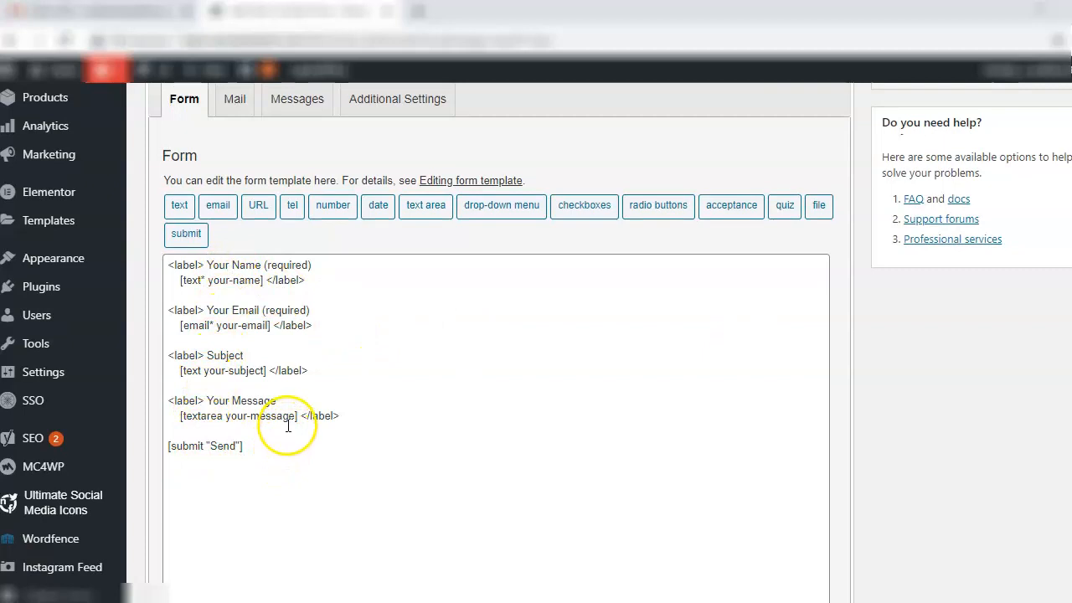
{"action": "left_click_drag", "start_coordinate": [263, 451], "coordinate": [167, 258]}
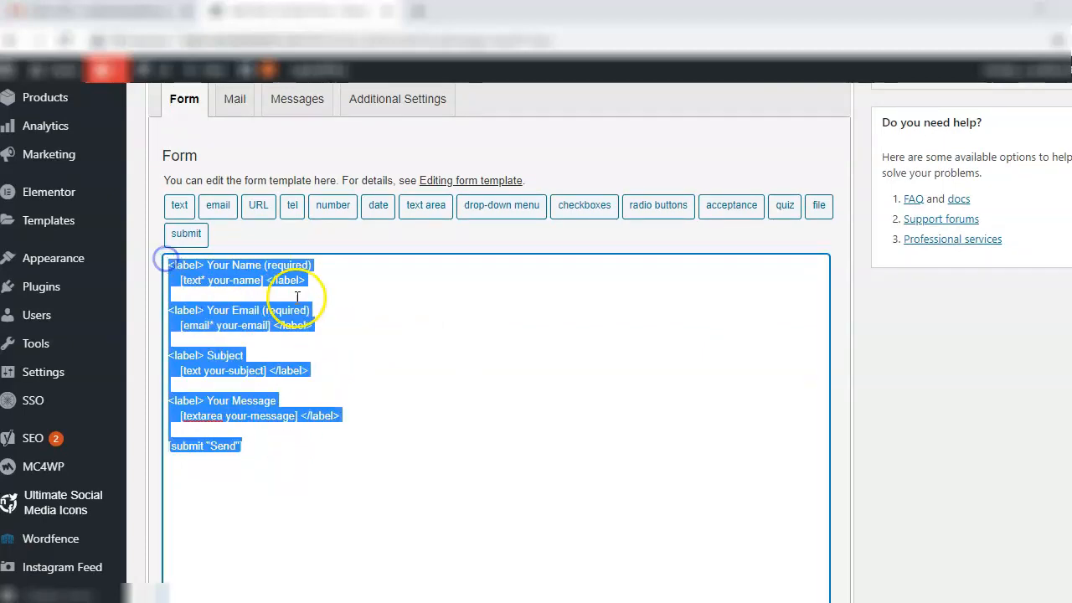
{"action": "key", "text": "BackSpace"}
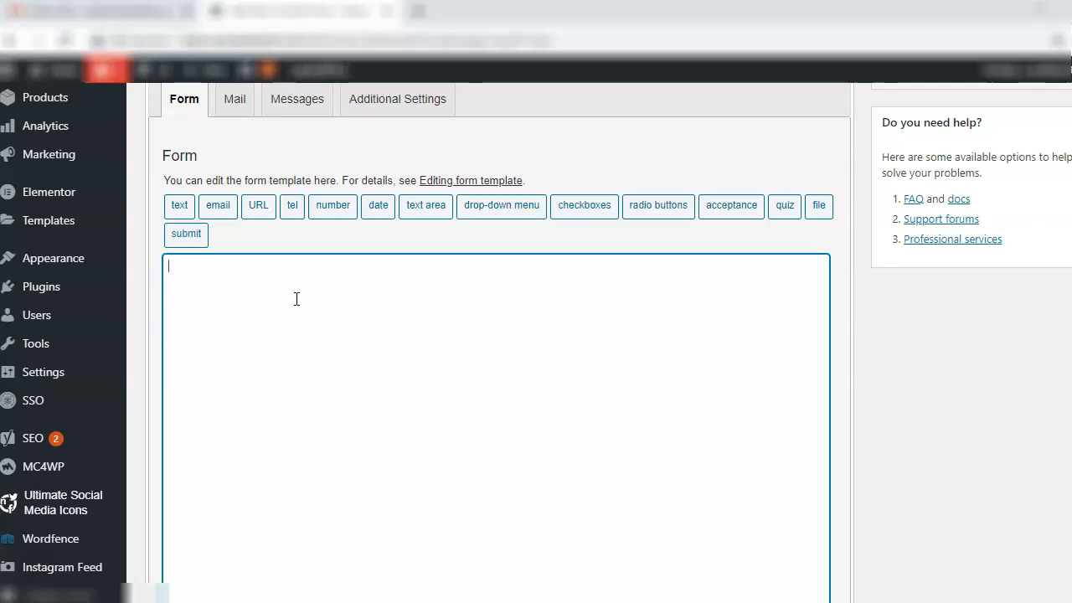
{"action": "left_click", "coordinate": [273, 302]}
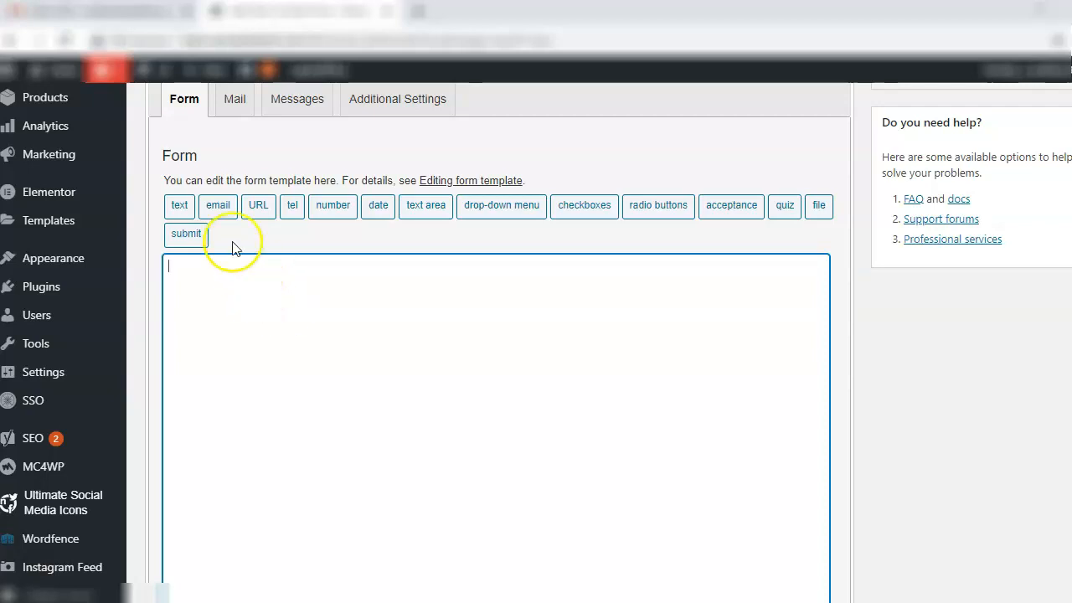
Insert a required text field named FirstName into the form, with "First Name" as its placeholder.
{"action": "left_click", "coordinate": [179, 205]}
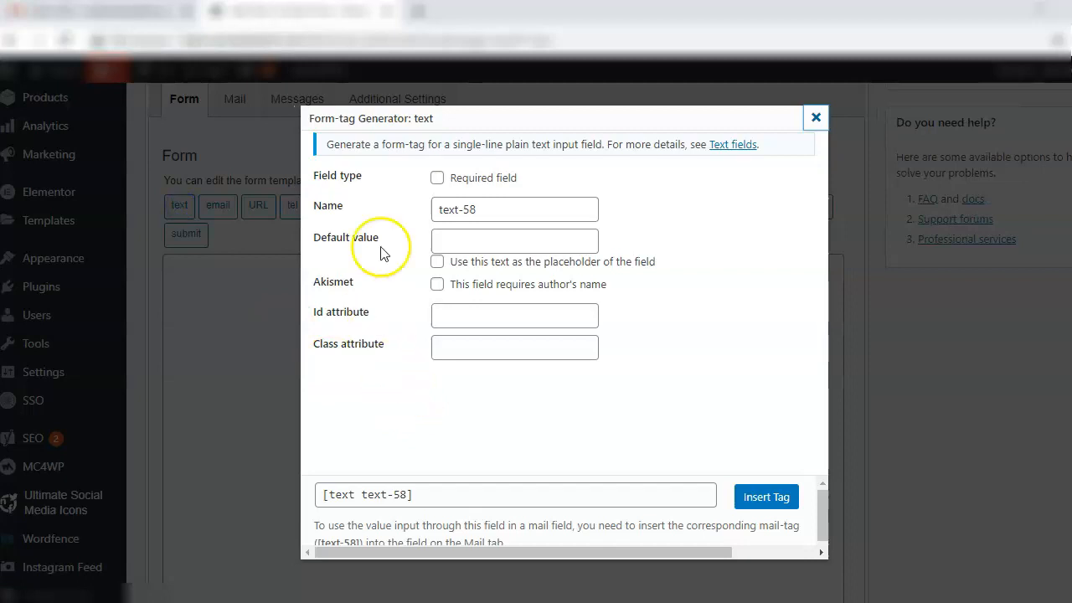
{"action": "left_click", "coordinate": [436, 181]}
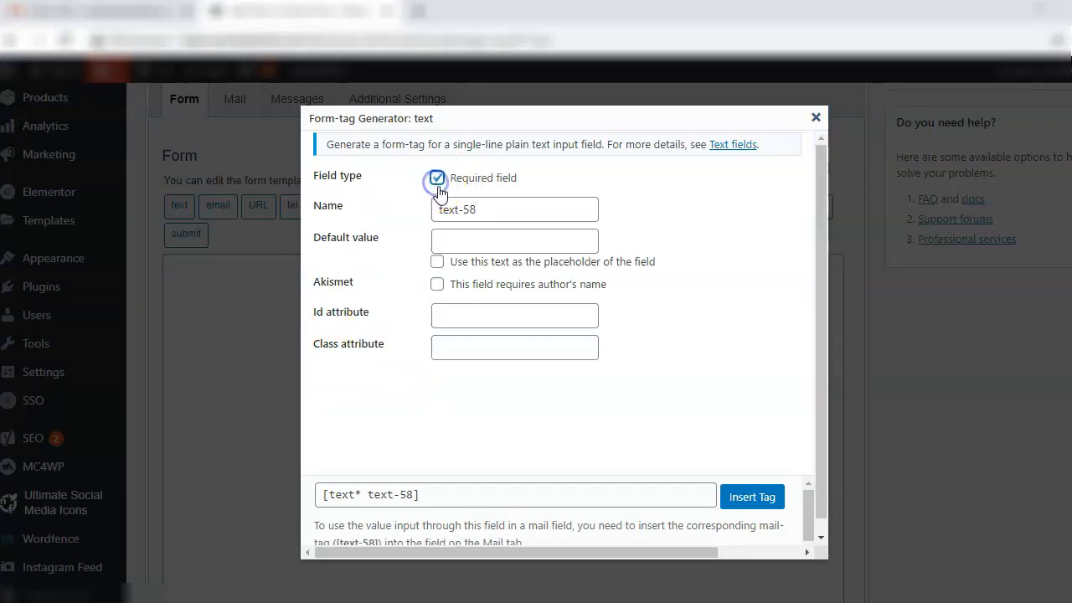
{"action": "left_click", "coordinate": [498, 209]}
{"action": "left_click_drag", "start_coordinate": [485, 211], "coordinate": [429, 208]}
{"action": "left_click", "coordinate": [428, 207]}
{"action": "left_click", "coordinate": [486, 208]}
{"action": "triple_click", "coordinate": [485, 208]}
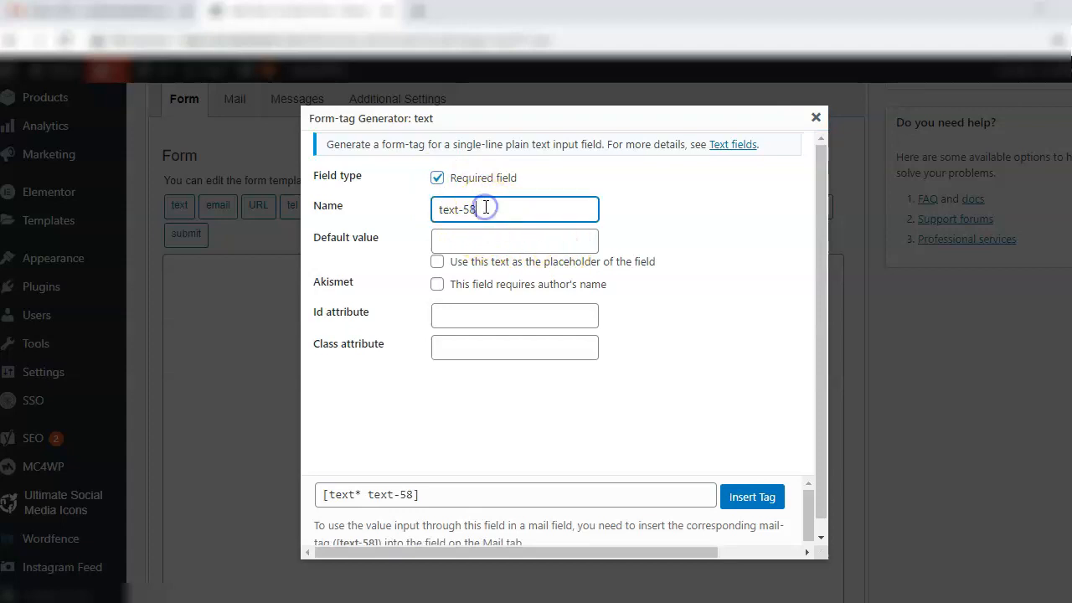
{"action": "type", "text": "First Nam"}
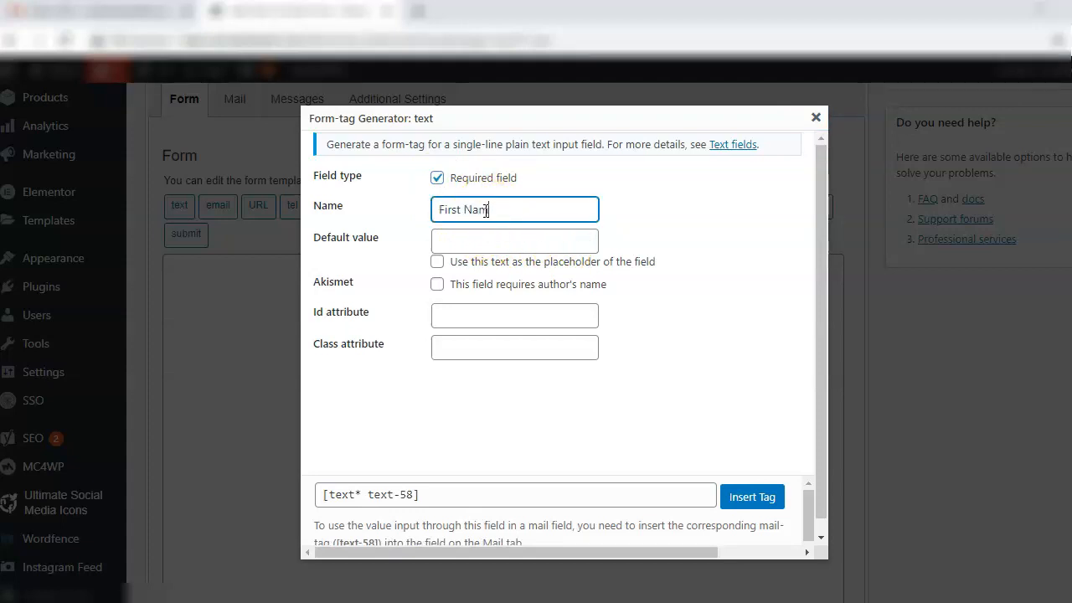
{"action": "type", "text": "e"}
{"action": "left_click", "coordinate": [485, 248]}
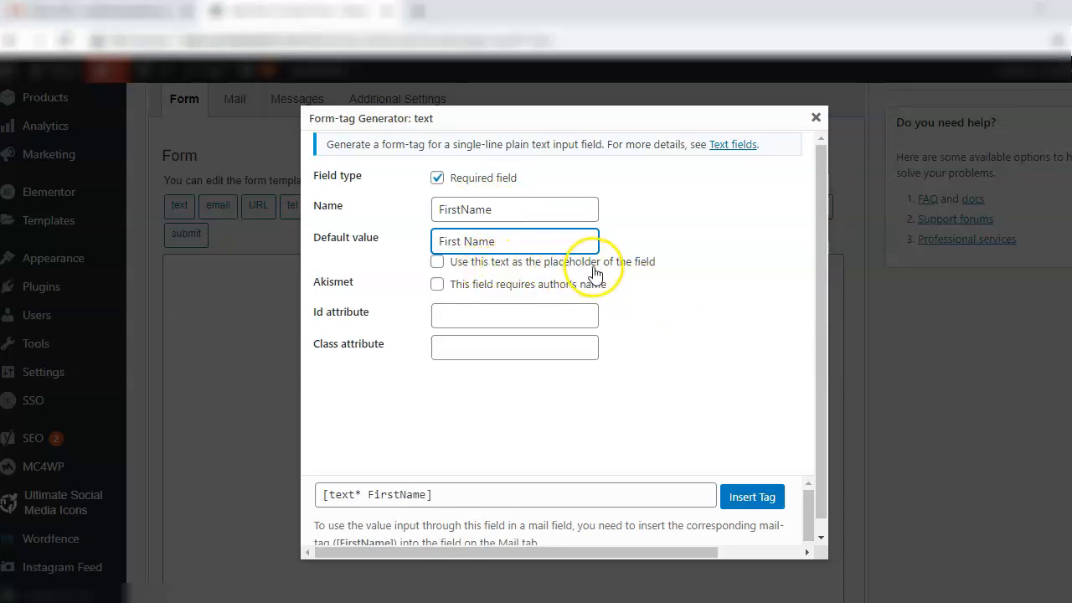
{"action": "left_click", "coordinate": [437, 262]}
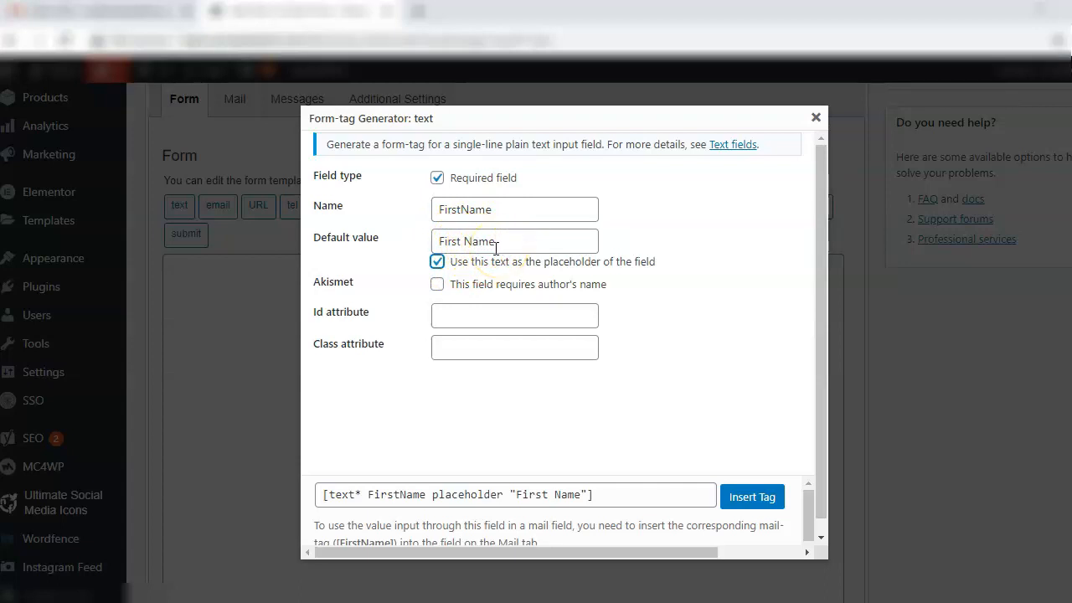
{"action": "left_click", "coordinate": [746, 498]}
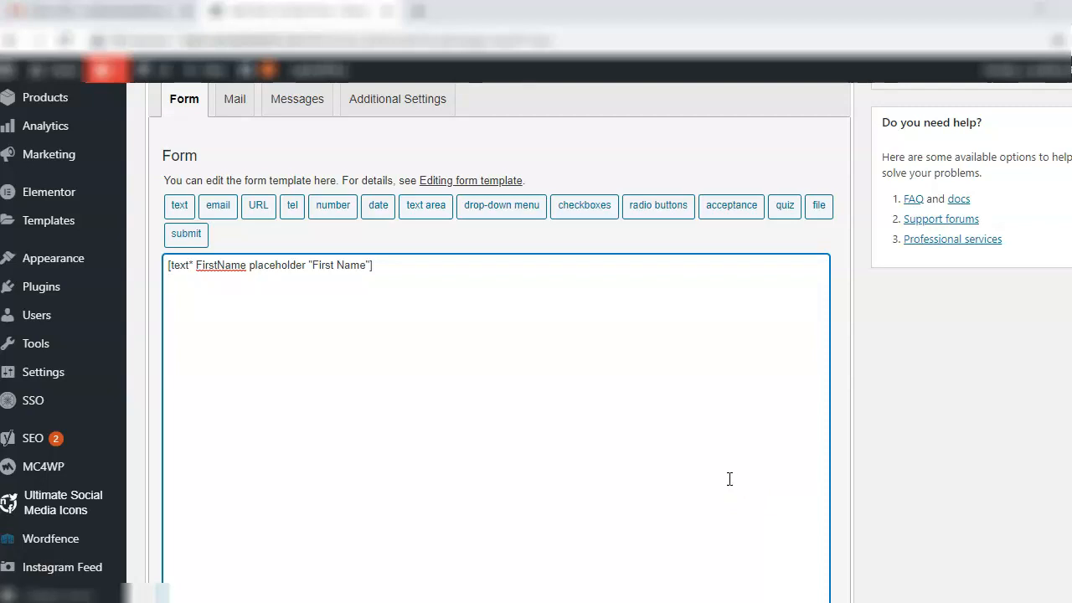
Insert a required email field named Email below the first-name field, with "Email" as its placeholder.
{"action": "left_click", "coordinate": [217, 210]}
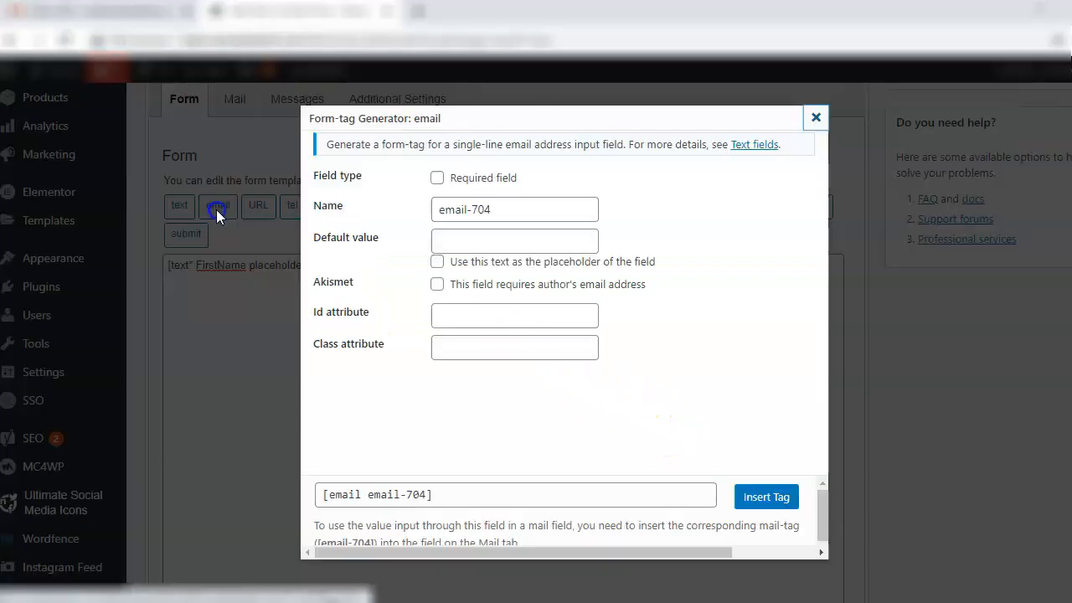
{"action": "left_click", "coordinate": [437, 180]}
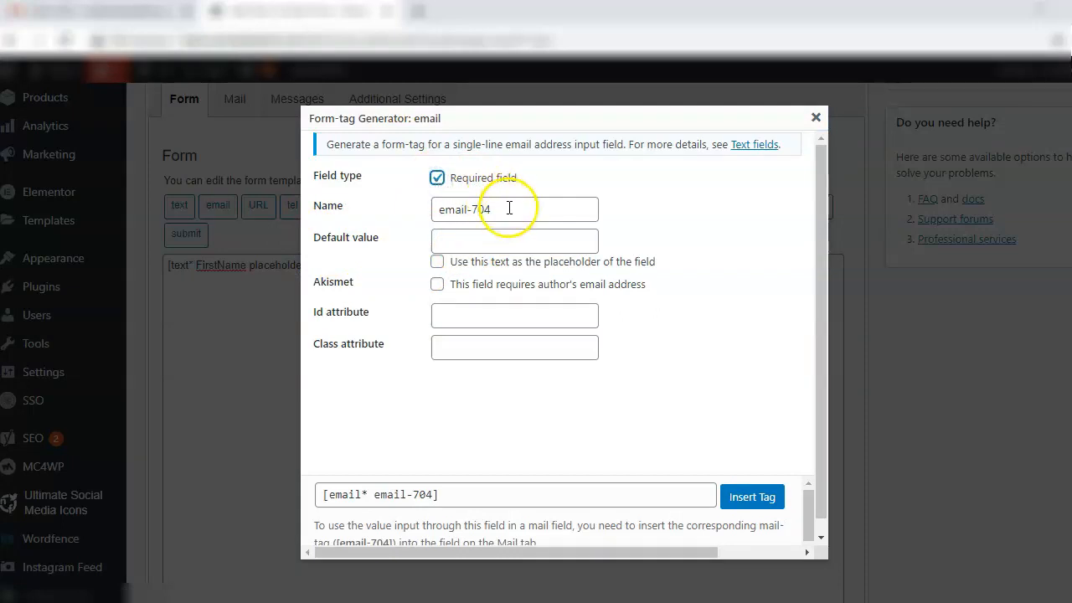
{"action": "left_click_drag", "start_coordinate": [508, 209], "coordinate": [437, 210]}
{"action": "type", "text": "Email"}
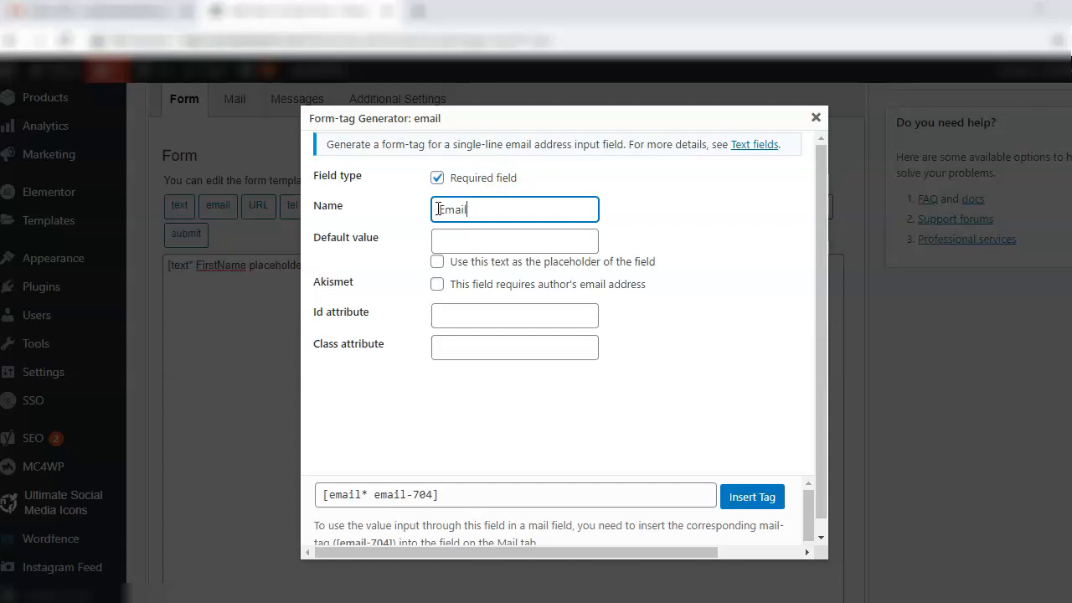
{"action": "left_click", "coordinate": [471, 239]}
{"action": "type", "text": "Em"}
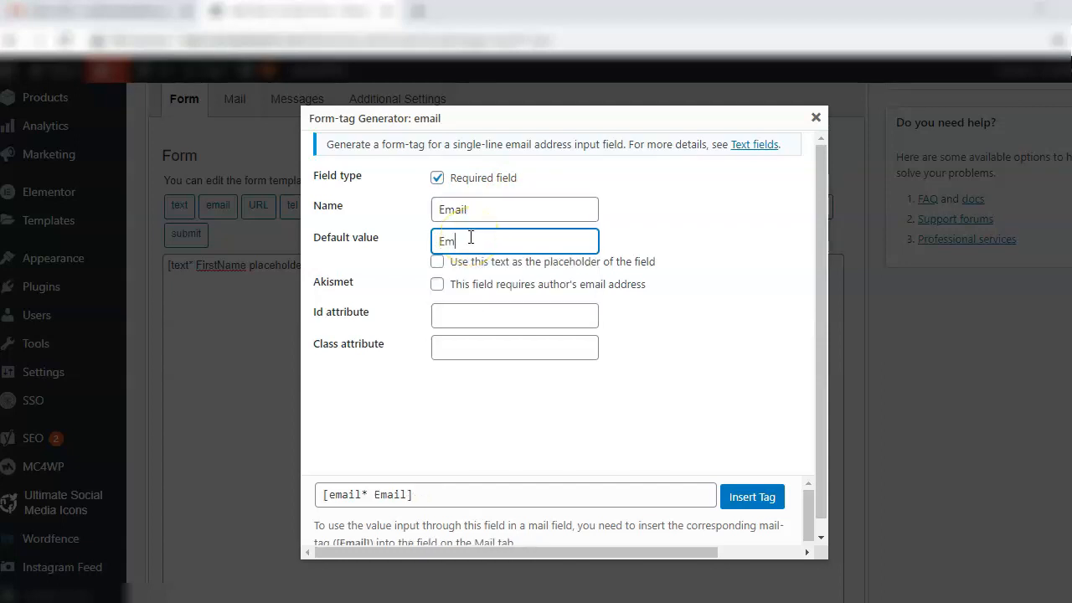
{"action": "type", "text": "ail"}
{"action": "left_click", "coordinate": [482, 267]}
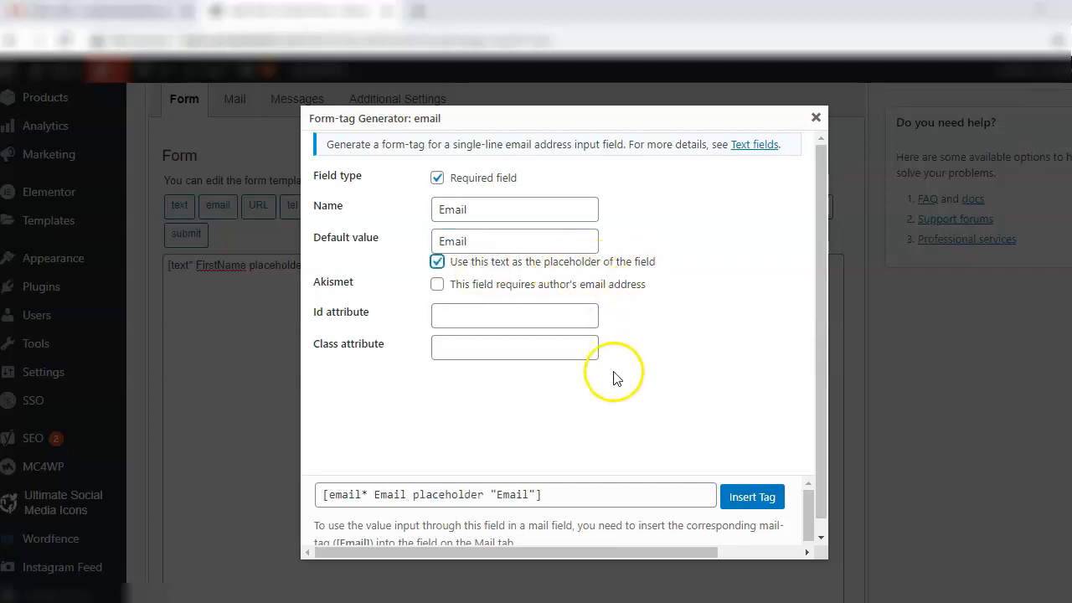
{"action": "left_click", "coordinate": [747, 503]}
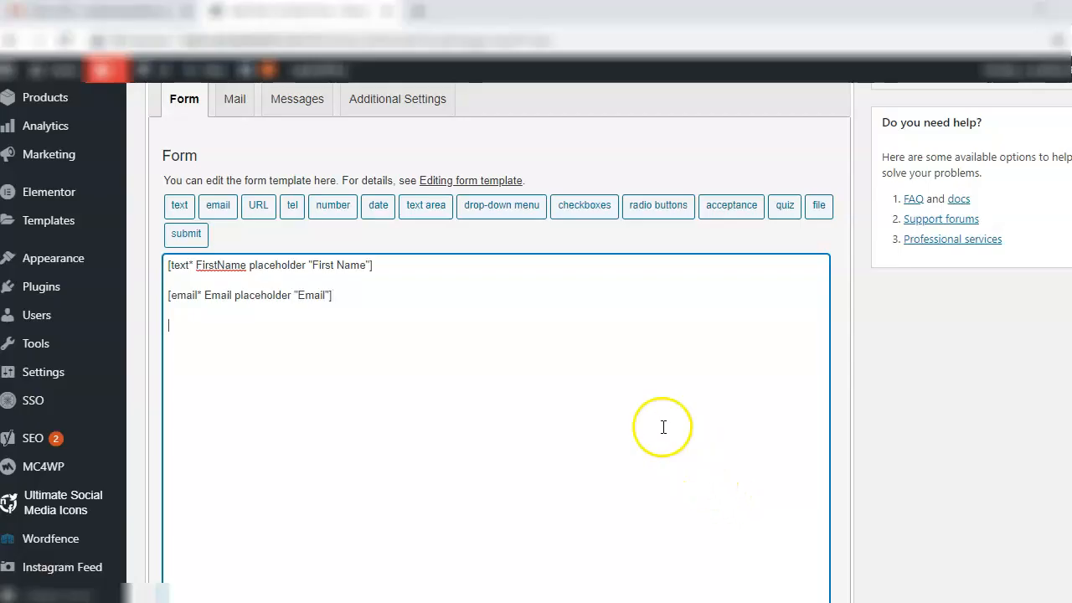
Add the question "Do you want to subscribe for the monthly giveaways too?" below the email field.
{"action": "left_click", "coordinate": [439, 343]}
{"action": "type", "text": "Do you want to subscribe for"}
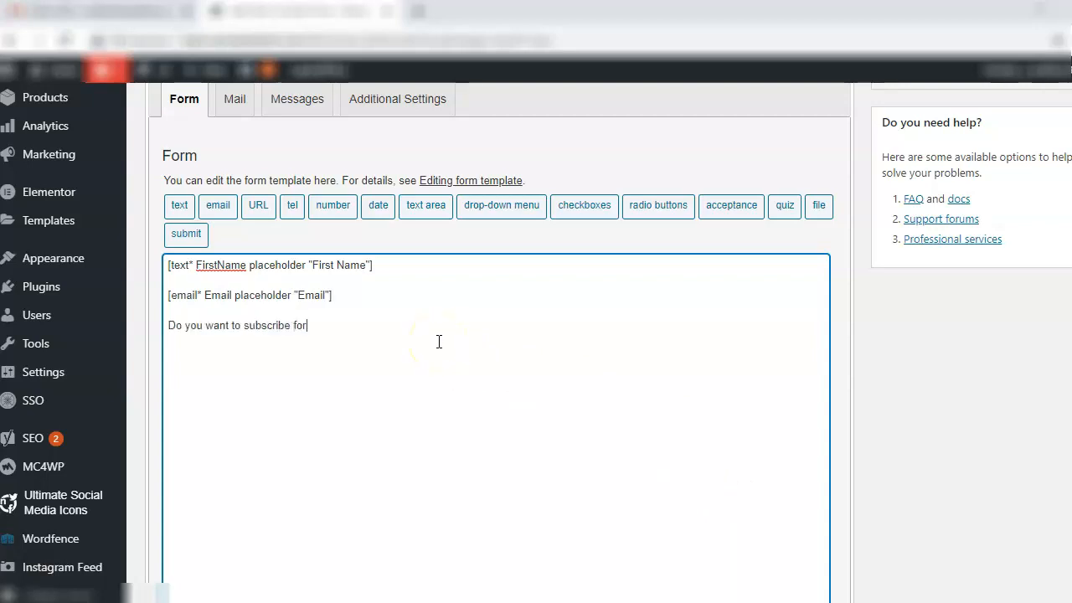
{"action": "type", "text": " the monthly giveaways too?"}
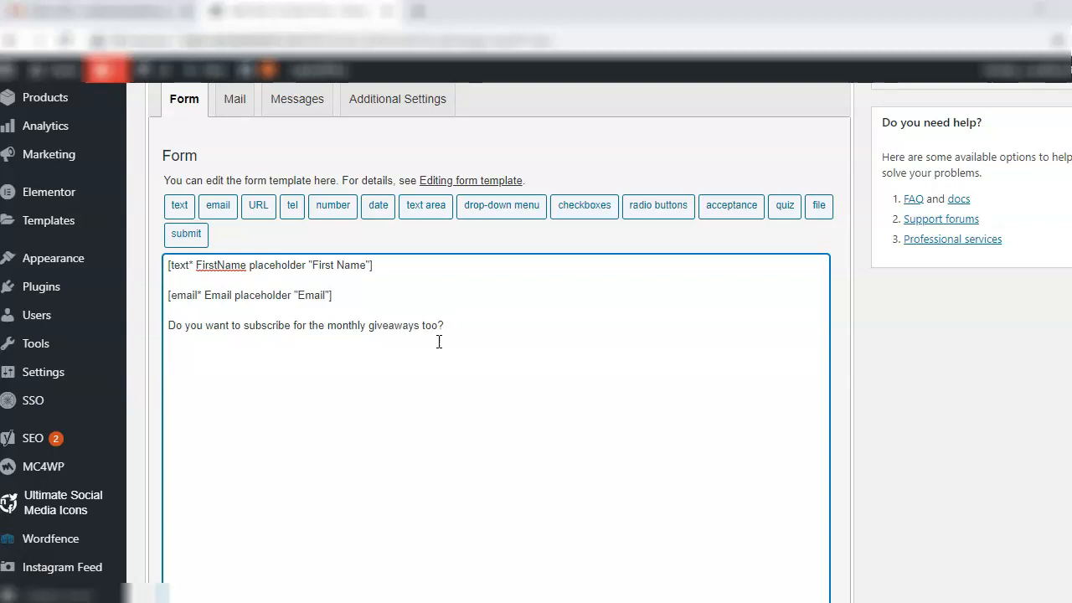
Start a radio buttons form tag for the question and name it "giveaway".
{"action": "left_click", "coordinate": [660, 209]}
{"action": "left_click", "coordinate": [511, 199]}
{"action": "key", "text": "BackSpace"}
{"action": "key", "text": "BackSpace"}
{"action": "key", "text": "BackSpace"}
{"action": "key", "text": "BackSpace"}
{"action": "key", "text": "BackSpace"}
{"action": "key", "text": "BackSpace"}
{"action": "key", "text": "BackSpace"}
{"action": "key", "text": "BackSpace"}
{"action": "key", "text": "BackSpace"}
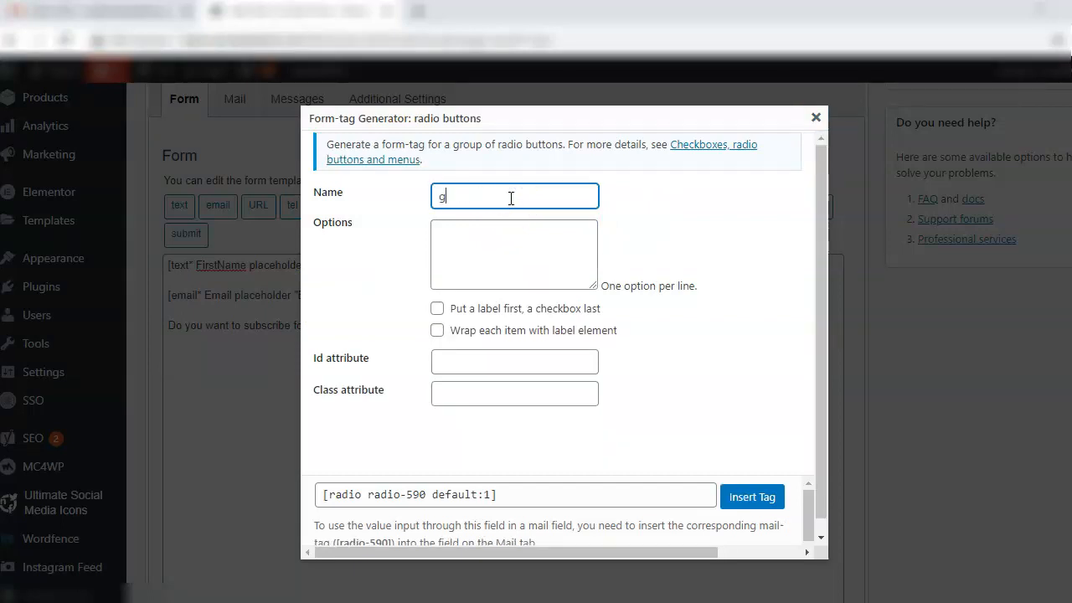
{"action": "type", "text": "giveaway"}
Give the radio group the options Yes and No, put labels first, wrap each item with a label element, and insert the tag.
{"action": "left_click", "coordinate": [507, 259]}
{"action": "type", "text": "Yes"}
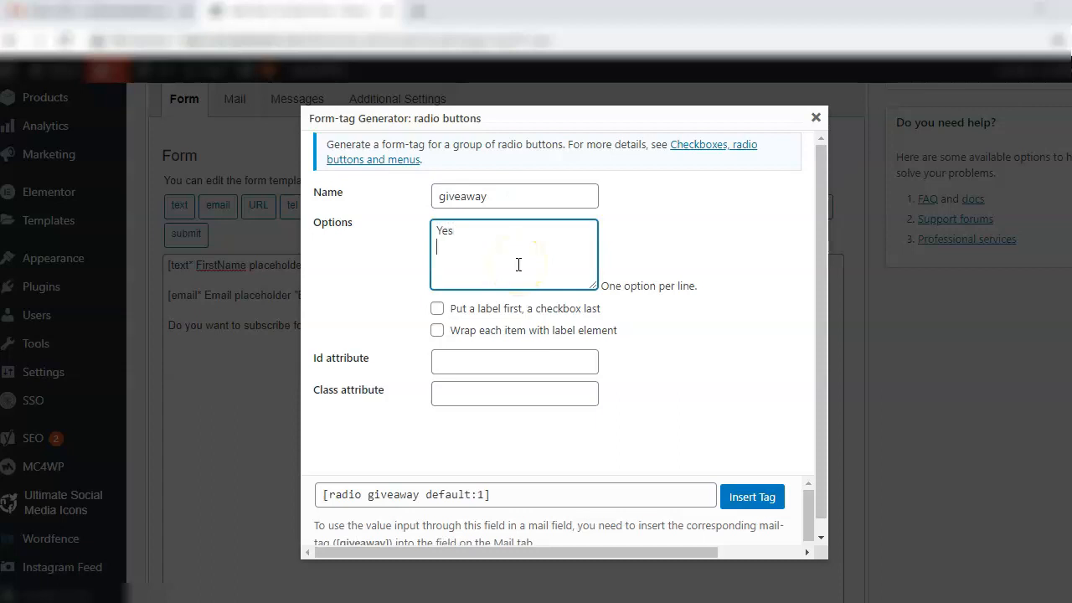
{"action": "key", "text": "Return"}
{"action": "type", "text": "No"}
{"action": "left_click", "coordinate": [494, 310]}
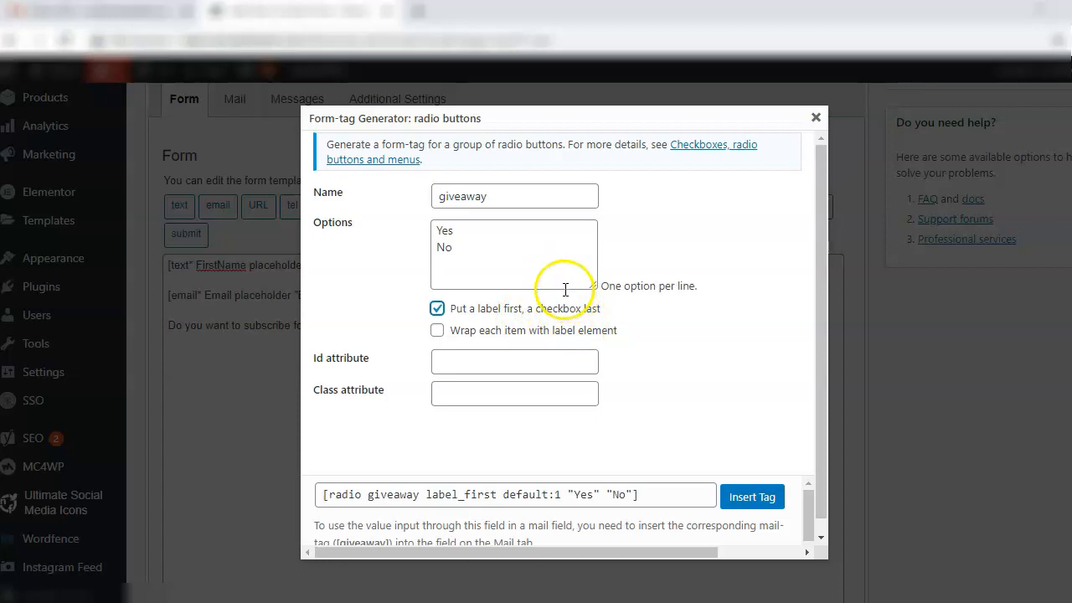
{"action": "left_click", "coordinate": [598, 339]}
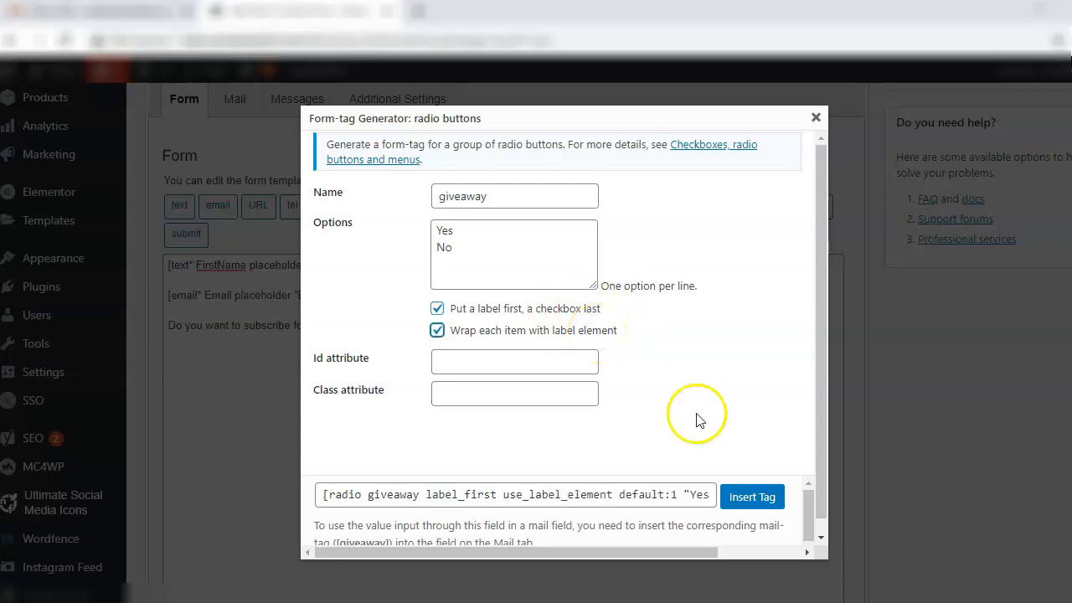
{"action": "left_click", "coordinate": [754, 497]}
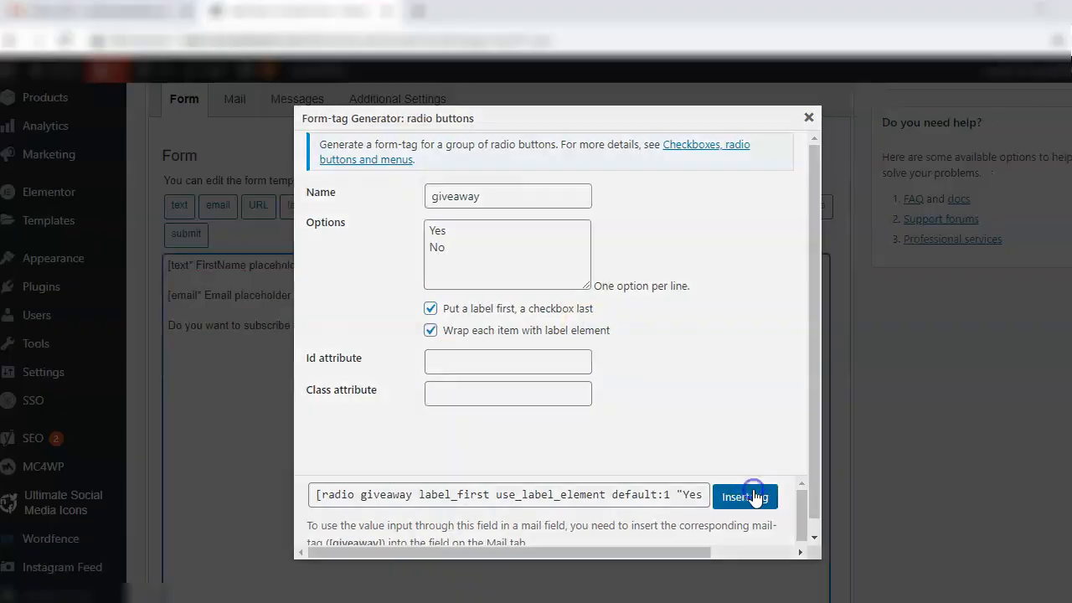
Put the radio tag on its own line under the giveaway question and add the text "Your interest areas:" below it.
{"action": "left_click", "coordinate": [444, 325]}
{"action": "key", "text": "Return"}
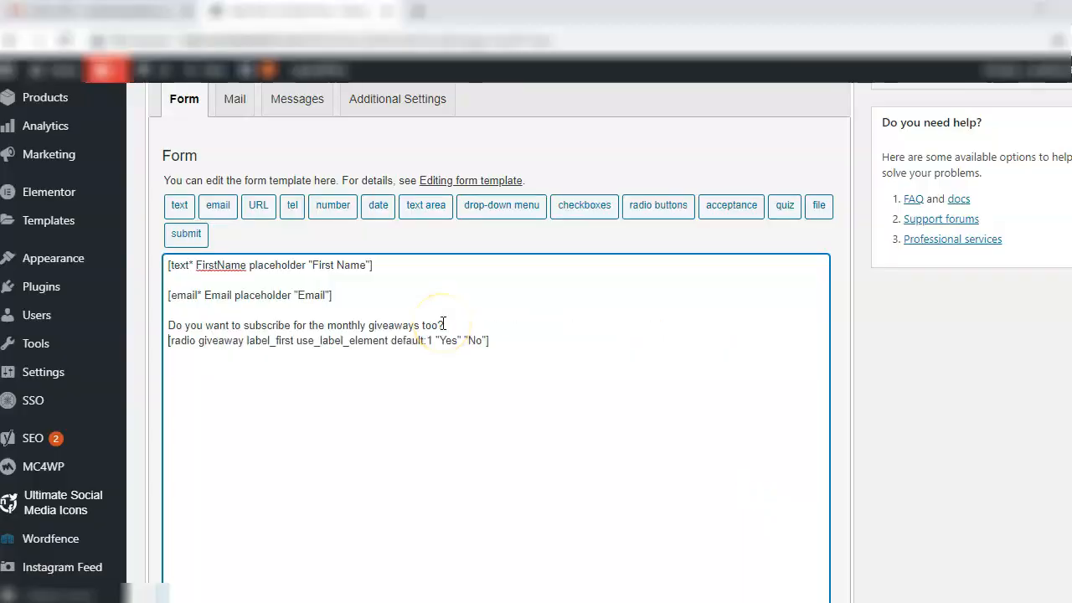
{"action": "left_click", "coordinate": [502, 342]}
{"action": "key", "text": "Return"}
{"action": "left_click", "coordinate": [415, 385]}
{"action": "type", "text": "Your interest areas:"}
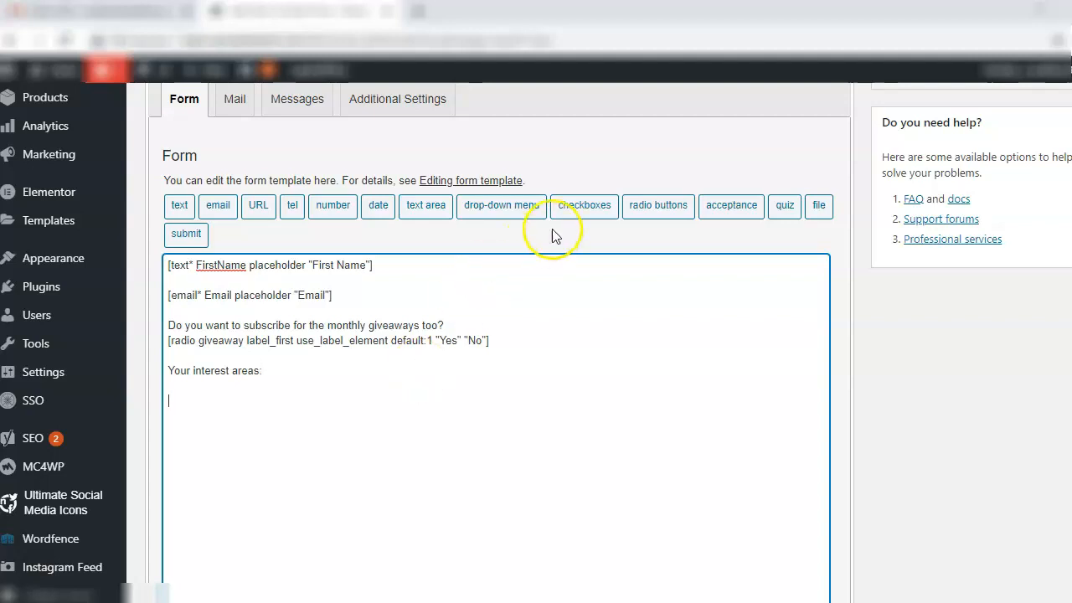
Start a checkboxes form tag below the interest areas text, leave it not required, and name it "interests".
{"action": "left_click", "coordinate": [581, 204]}
{"action": "left_click", "coordinate": [455, 205]}
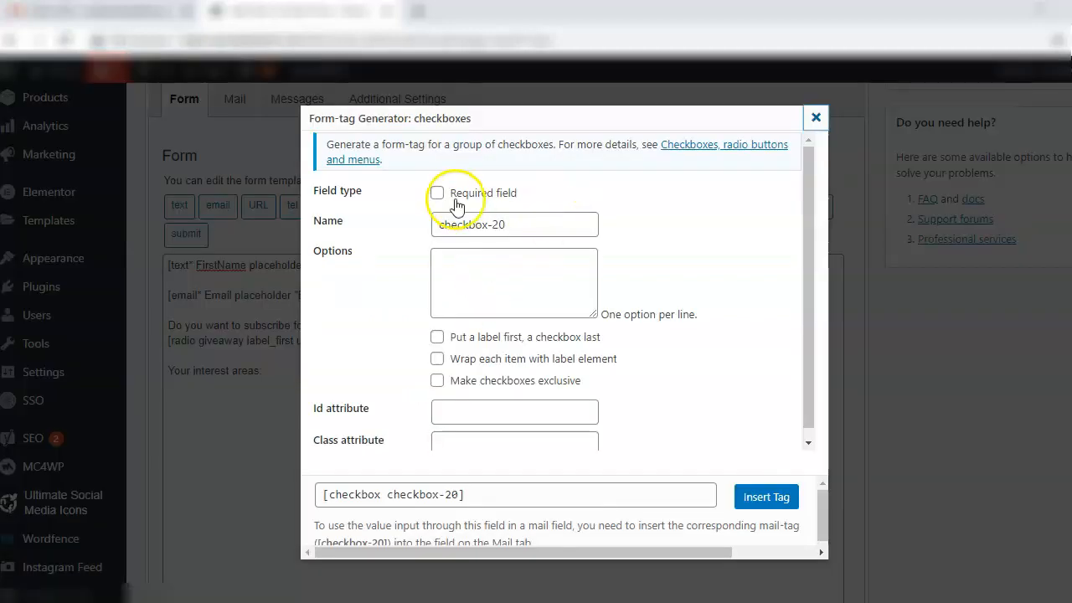
{"action": "left_click", "coordinate": [457, 203]}
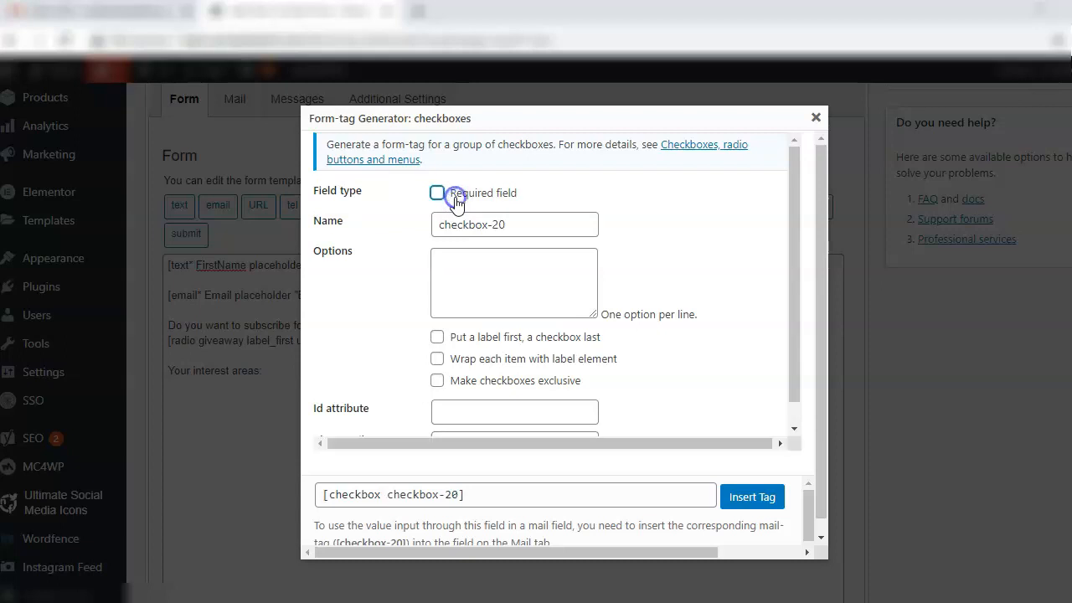
{"action": "left_click", "coordinate": [539, 232]}
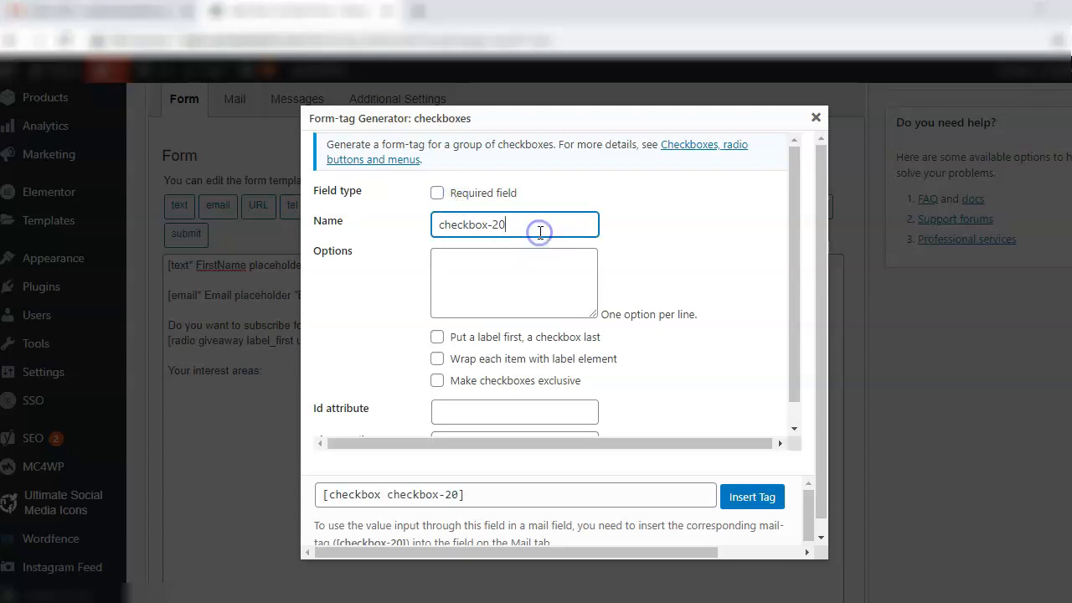
{"action": "key", "text": "BackSpace"}
{"action": "key", "text": "BackSpace"}
{"action": "key", "text": "BackSpace"}
{"action": "key", "text": "BackSpace"}
{"action": "key", "text": "BackSpace"}
{"action": "key", "text": "BackSpace"}
{"action": "key", "text": "BackSpace"}
{"action": "key", "text": "BackSpace"}
{"action": "key", "text": "BackSpace"}
{"action": "key", "text": "BackSpace"}
{"action": "type", "text": "interests"}
Give the checkbox group the options AI, Coding, Multimedia and Web Development, one per line.
{"action": "left_click", "coordinate": [524, 261]}
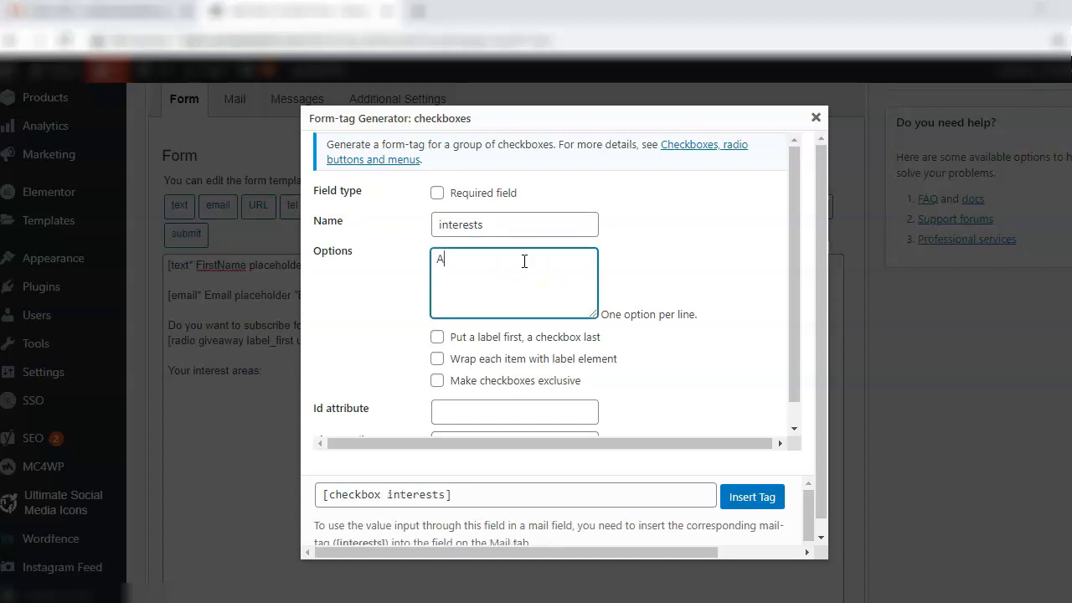
{"action": "type", "text": "AI"}
{"action": "key", "text": "Return"}
{"action": "type", "text": "Coding "}
{"action": "type", "text": "Mu"}
{"action": "type", "text": "ltimedi"}
{"action": "type", "text": "a"}
{"action": "key", "text": "Return"}
{"action": "type", "text": "Web Development"}
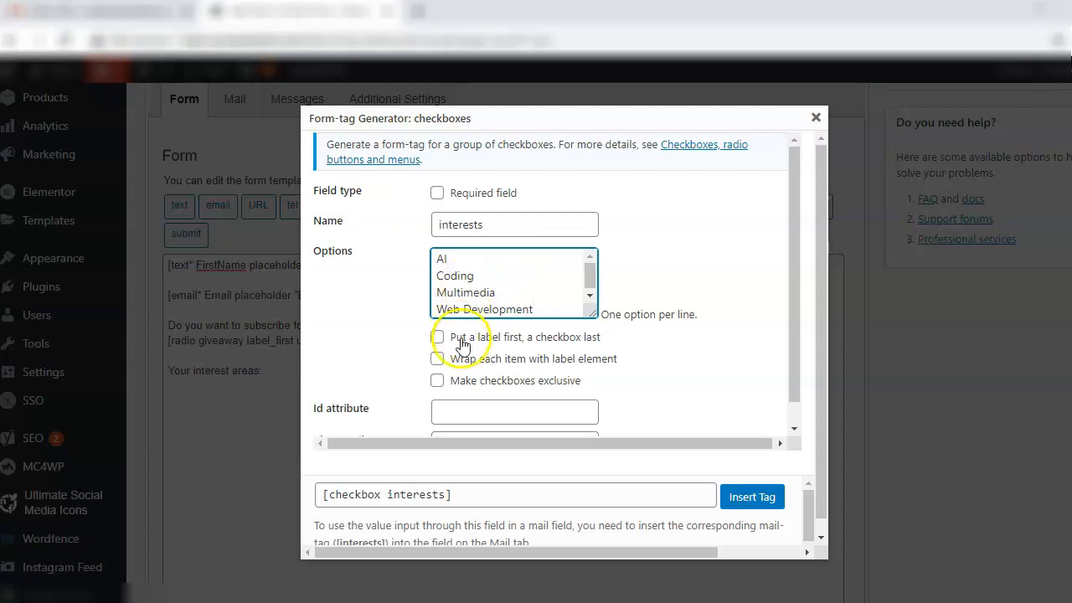
Put the checkbox labels first, wrap each item with a label element, and insert the tag into the form.
{"action": "left_click", "coordinate": [462, 343]}
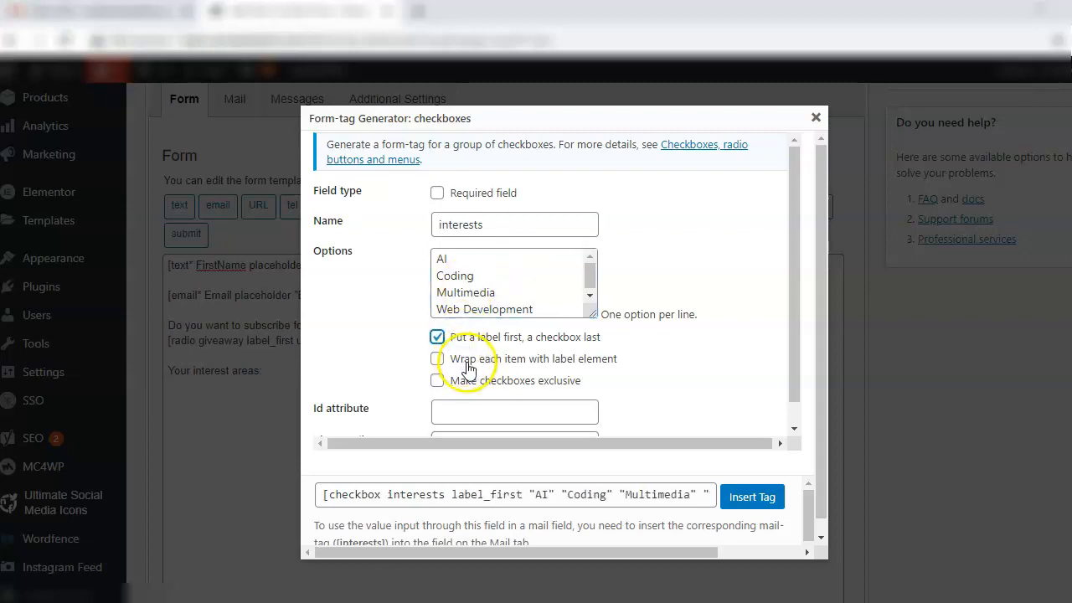
{"action": "left_click", "coordinate": [469, 367]}
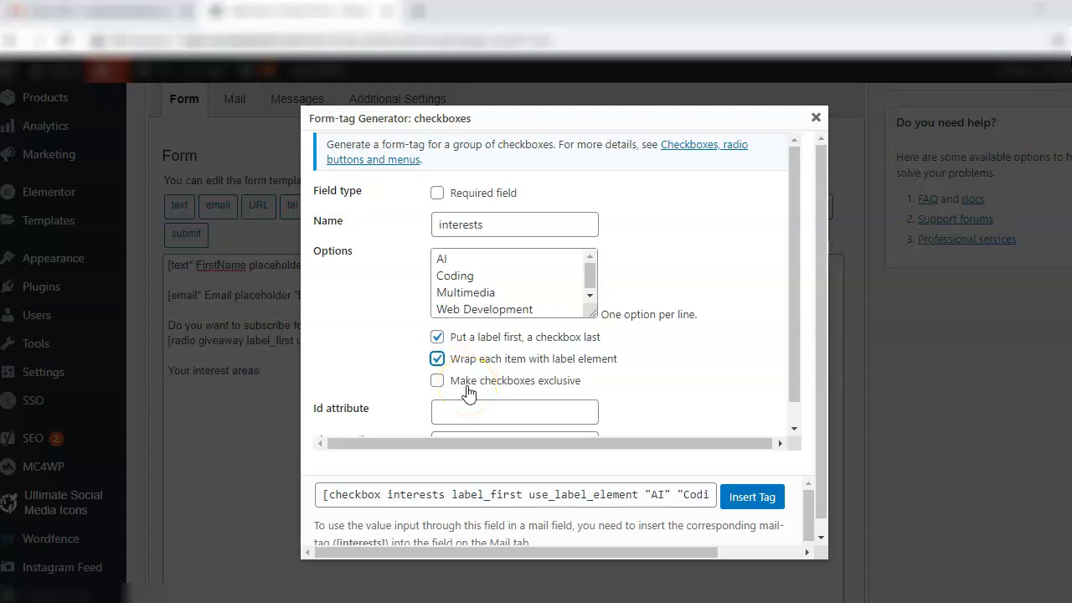
{"action": "left_click", "coordinate": [735, 500]}
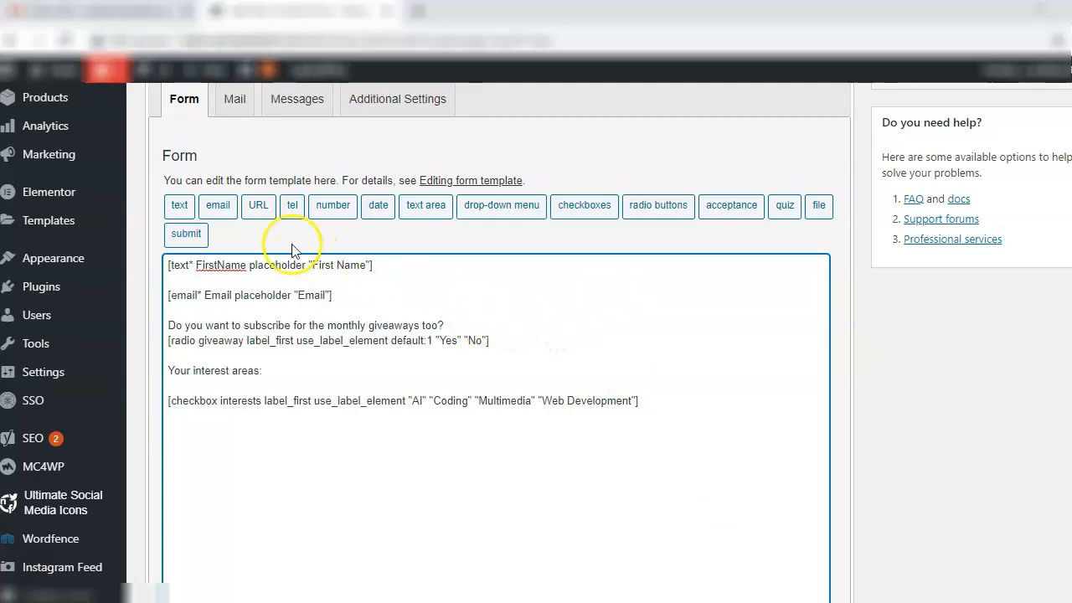
Insert a submit button labelled "Register" below the interest checkboxes.
{"action": "left_click", "coordinate": [185, 235]}
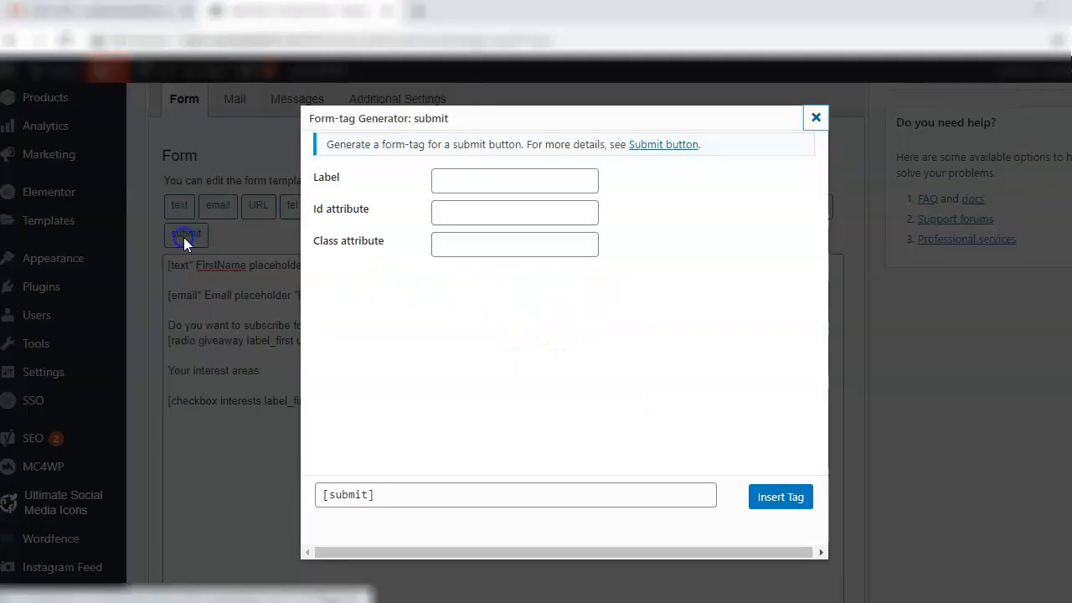
{"action": "left_click", "coordinate": [460, 185]}
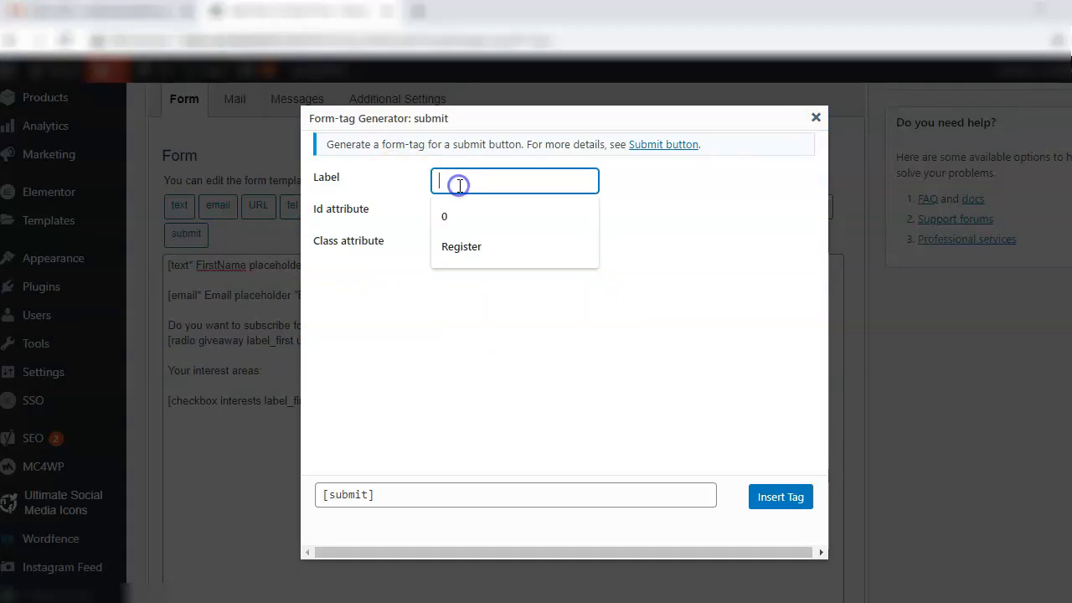
{"action": "type", "text": "Regist"}
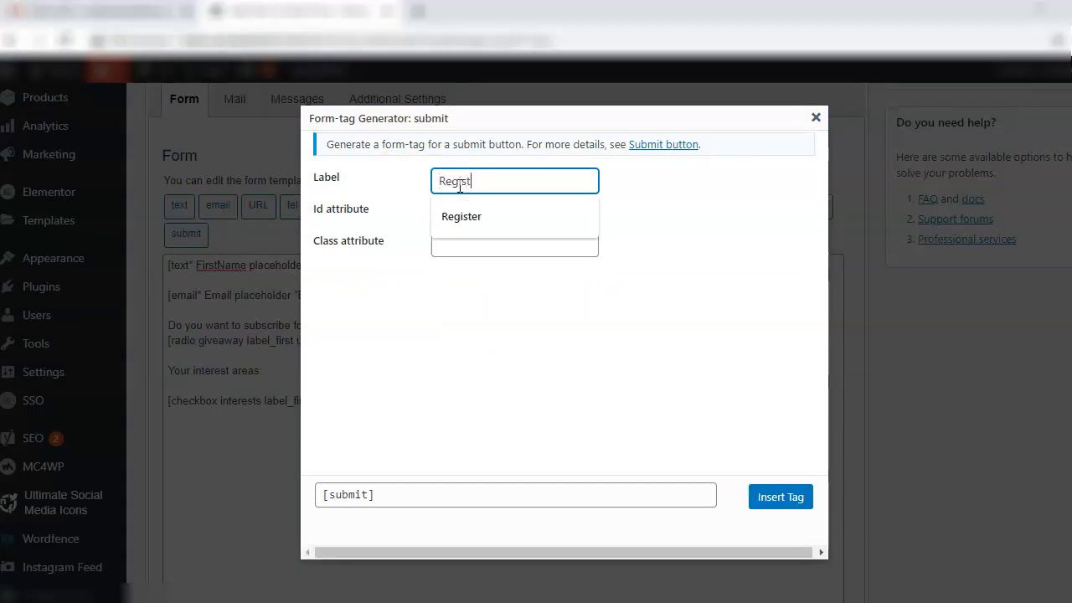
{"action": "left_click", "coordinate": [456, 215]}
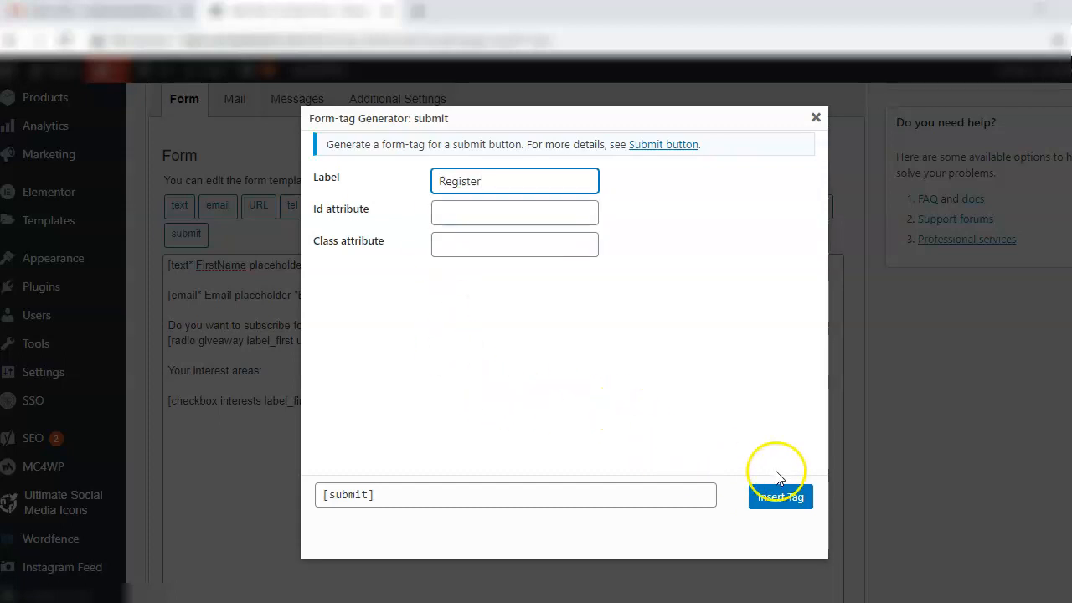
{"action": "left_click", "coordinate": [780, 498]}
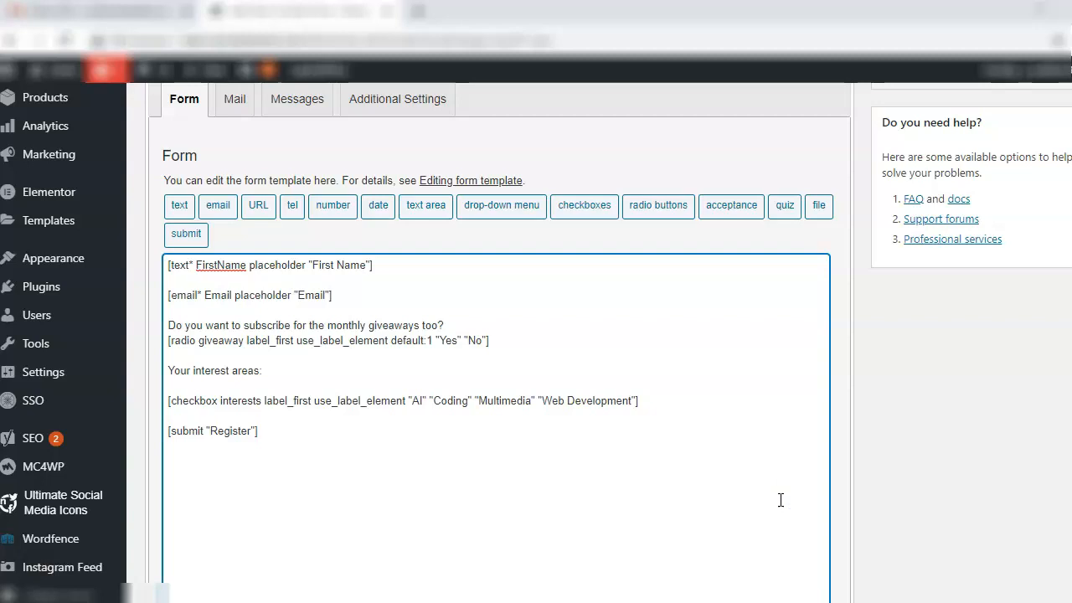
Save the News Letter contact form.
{"action": "left_click", "coordinate": [826, 499]}
{"action": "scroll", "coordinate": [536, 342], "scroll_direction": "up", "scroll_amount": 2}
{"action": "left_click", "coordinate": [1062, 239]}
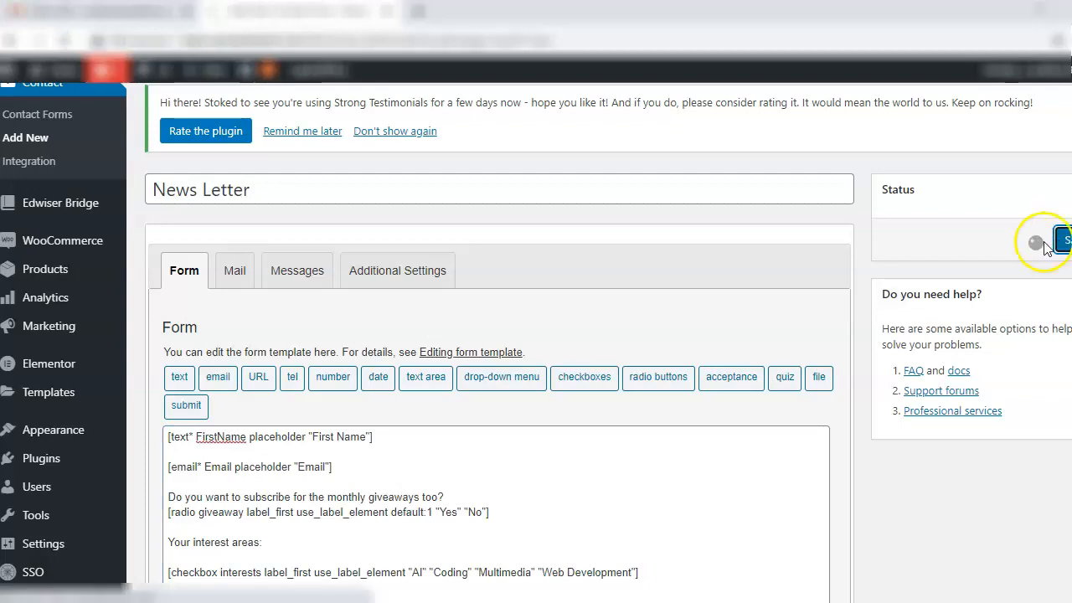
Open the site's page list in a new browser tab and create a page titled "Contact form demo".
{"action": "right_click", "coordinate": [162, 205]}
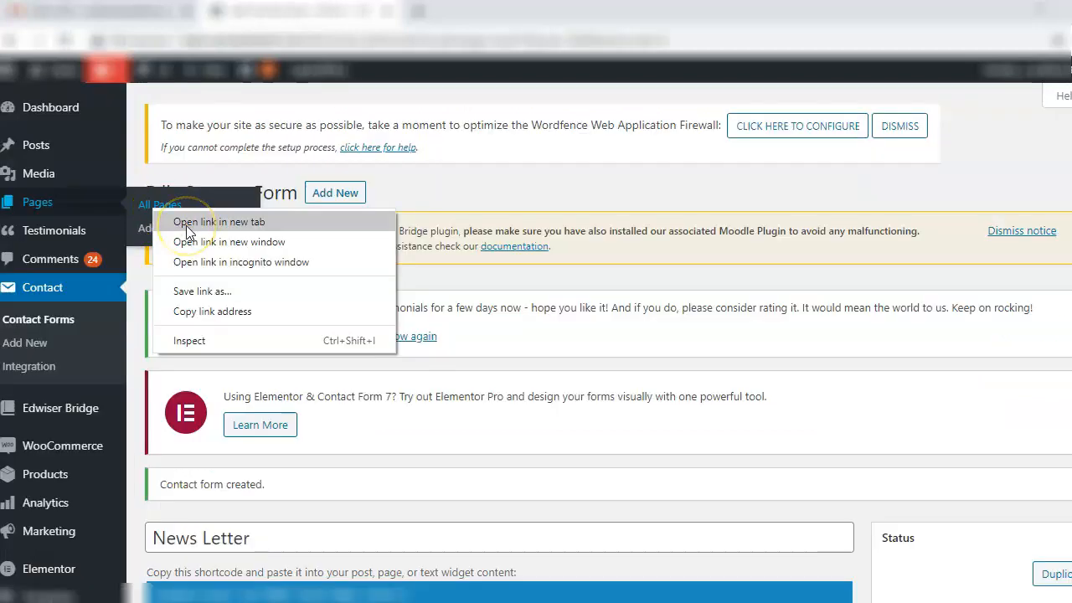
{"action": "left_click", "coordinate": [186, 223]}
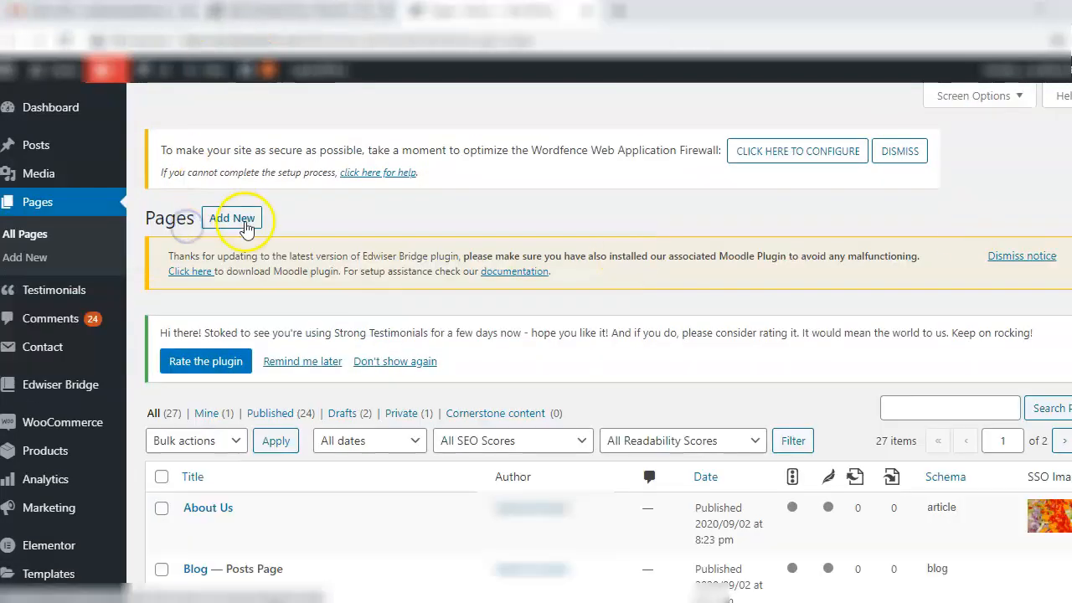
{"action": "left_click", "coordinate": [243, 220]}
{"action": "type", "text": "Contact for"}
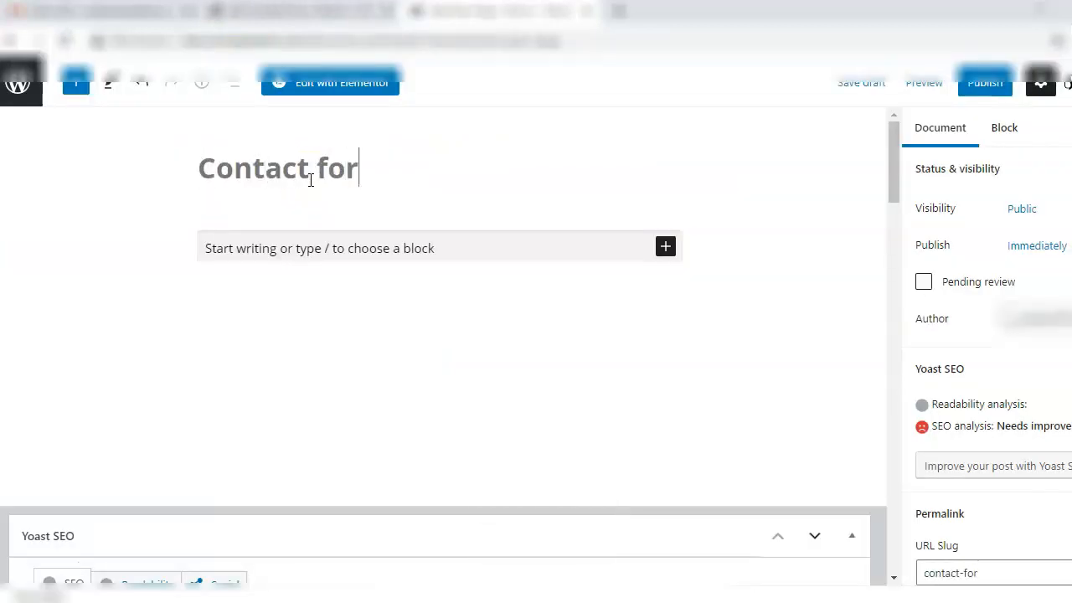
{"action": "type", "text": "m demo"}
Copy the shortcode of the News Letter form from its edit page.
{"action": "left_click", "coordinate": [328, 12]}
{"action": "scroll", "coordinate": [586, 391], "scroll_direction": "down", "scroll_amount": 2}
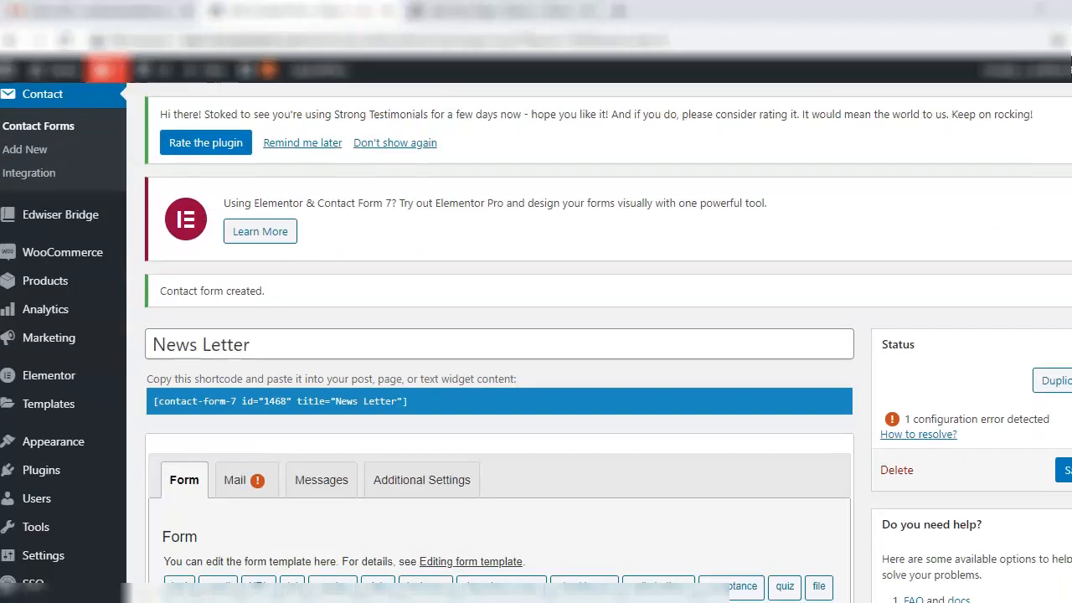
{"action": "scroll", "coordinate": [455, 299], "scroll_direction": "down", "scroll_amount": 1}
{"action": "left_click", "coordinate": [438, 308]}
{"action": "key", "text": "ctrl+c"}
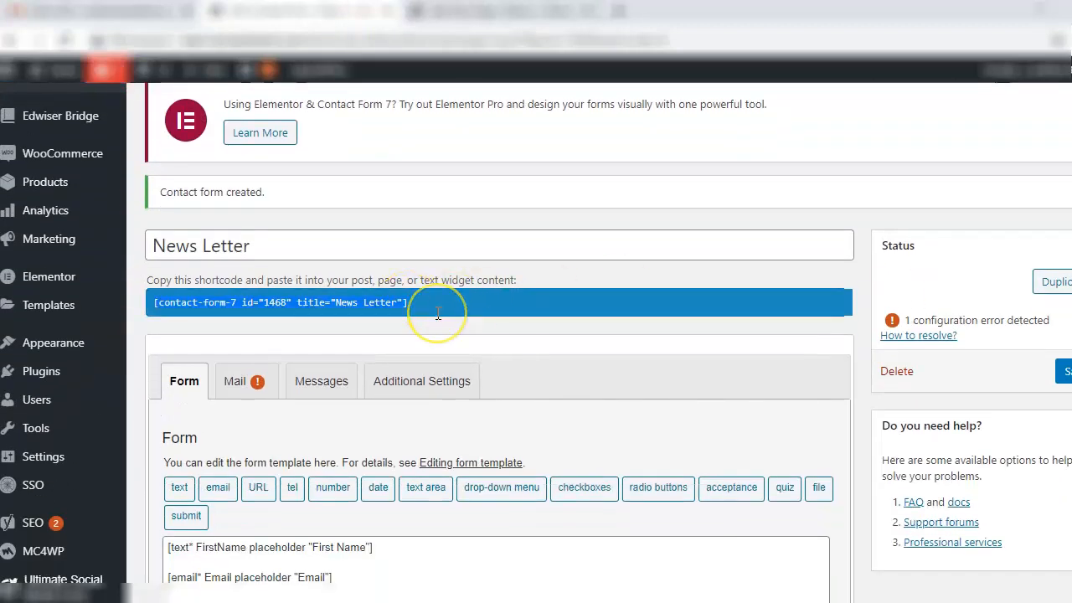
Open the Contact form demo page in Elementor and add a Shortcode widget containing the copied form shortcode.
{"action": "key", "text": "ctrl+Tab"}
{"action": "left_click", "coordinate": [378, 89]}
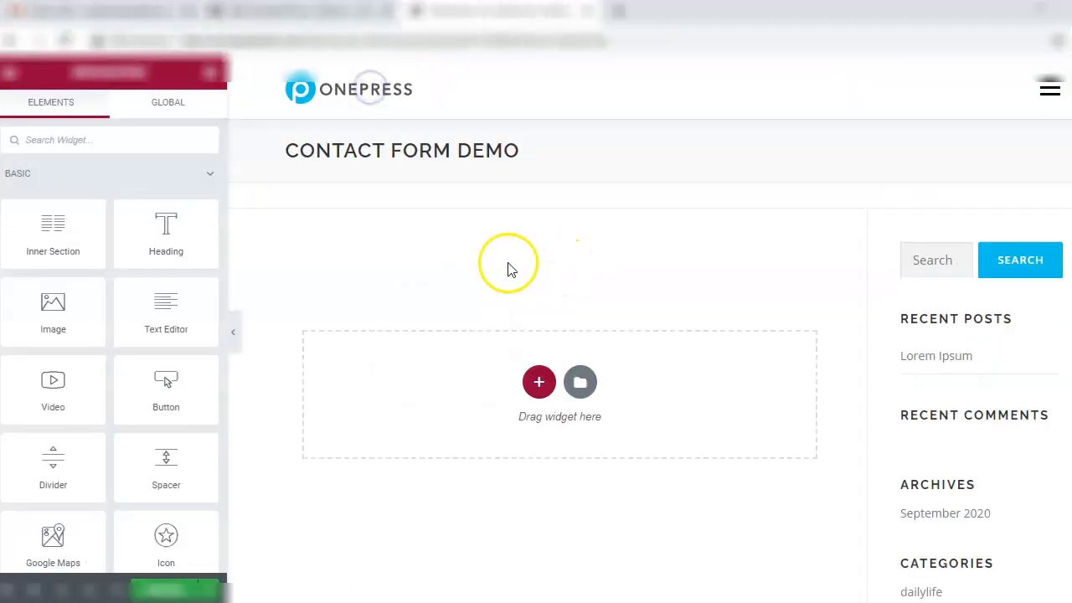
{"action": "left_click_drag", "start_coordinate": [223, 172], "coordinate": [212, 505]}
{"action": "left_click_drag", "start_coordinate": [166, 387], "coordinate": [504, 398]}
{"action": "left_click", "coordinate": [87, 271]}
{"action": "key", "text": "ctrl+v"}
{"action": "left_click", "coordinate": [173, 162]}
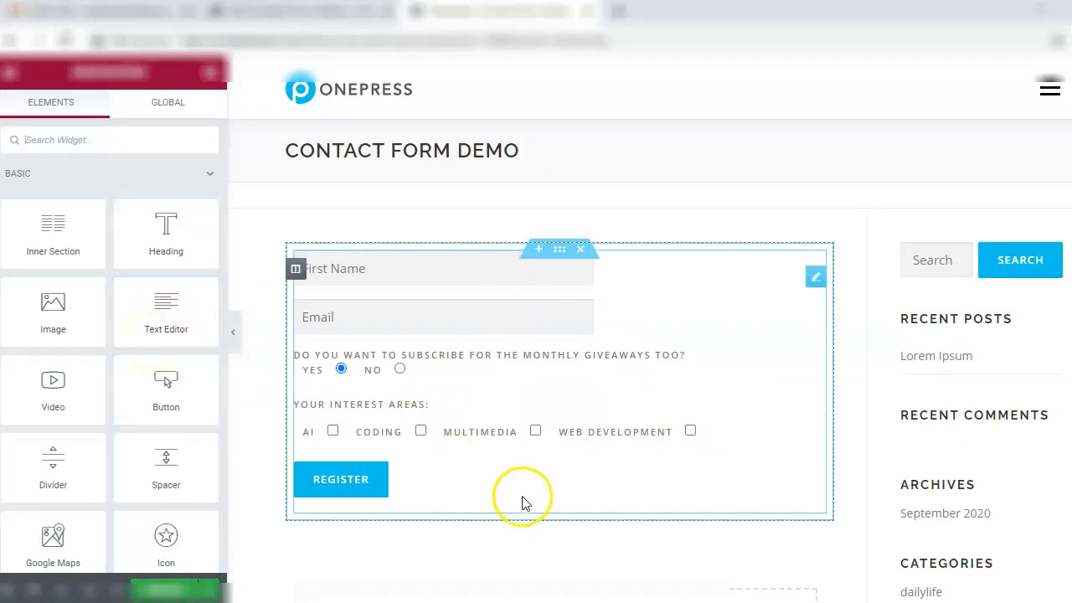
Publish the Contact form demo page and view the form on the live page.
{"action": "left_click", "coordinate": [169, 594]}
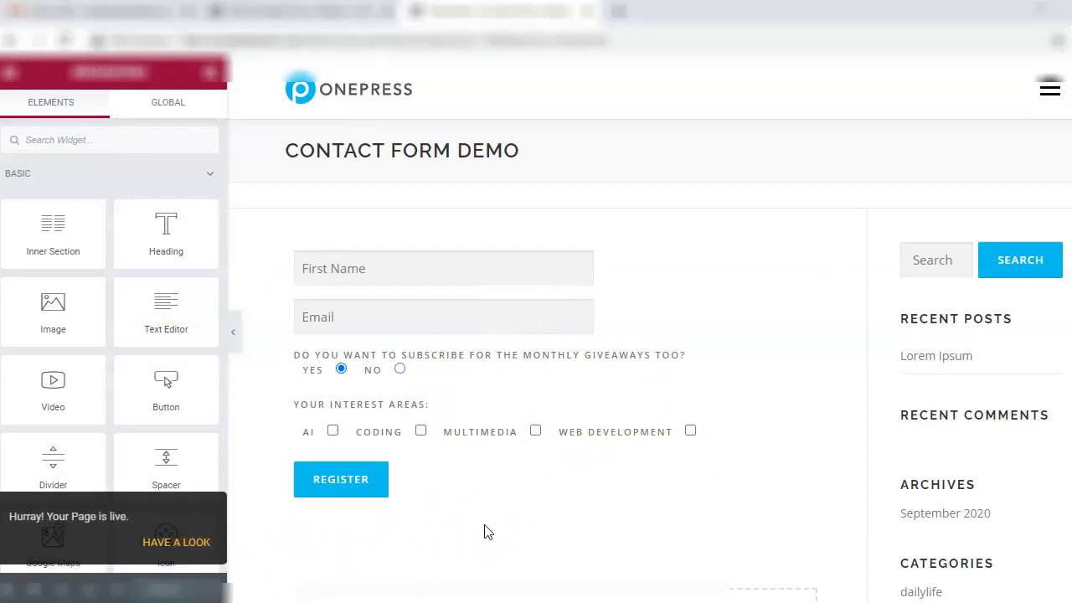
{"action": "left_click", "coordinate": [183, 543]}
{"action": "scroll", "coordinate": [536, 374], "scroll_direction": "down", "scroll_amount": 1}
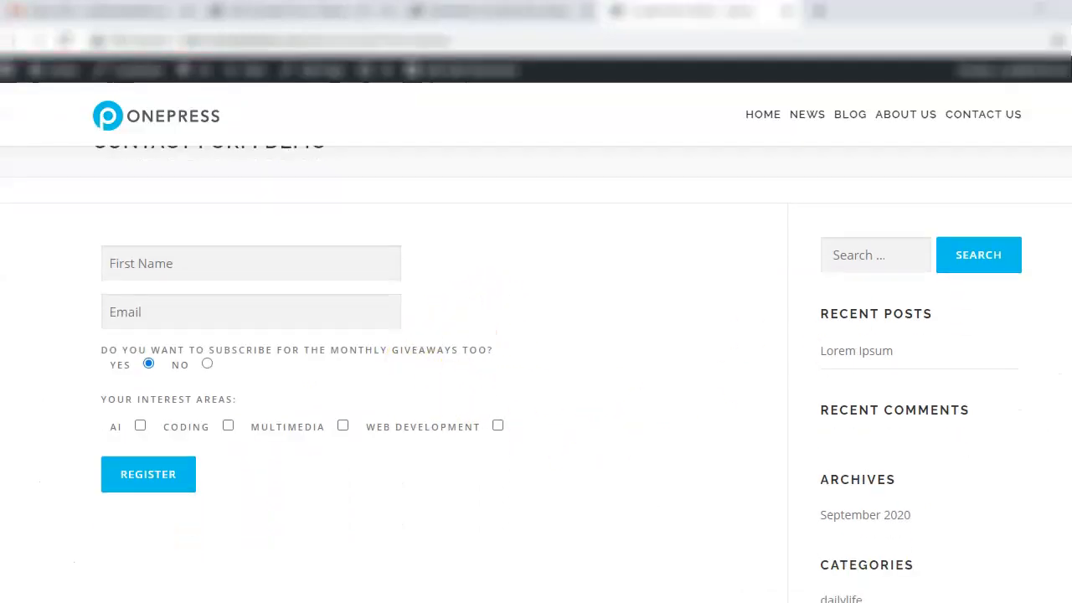
{"action": "scroll", "coordinate": [537, 373], "scroll_direction": "up", "scroll_amount": 1}
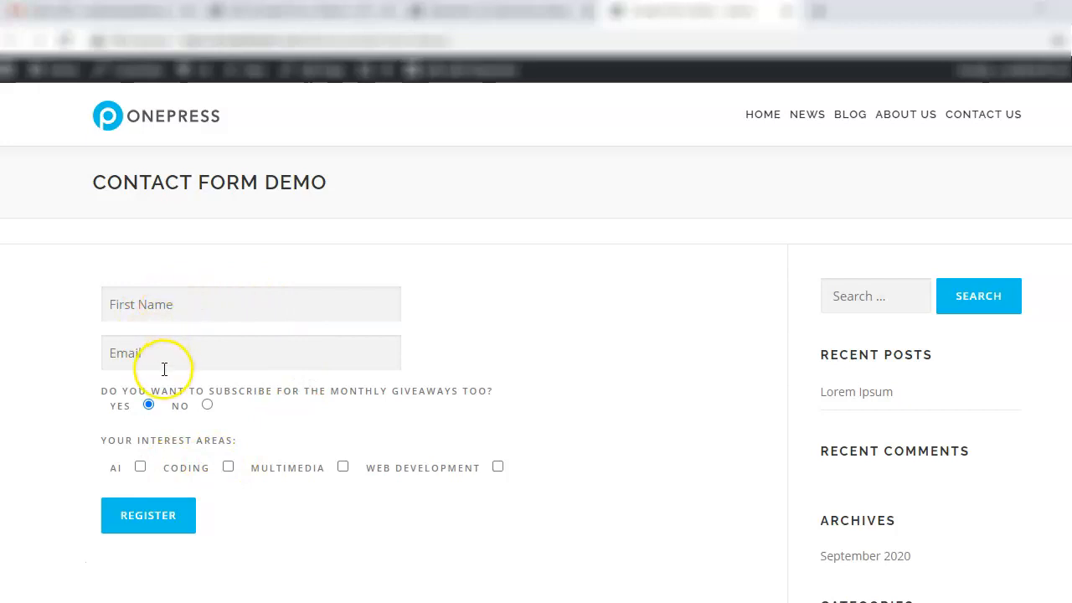
{"action": "left_click", "coordinate": [202, 315]}
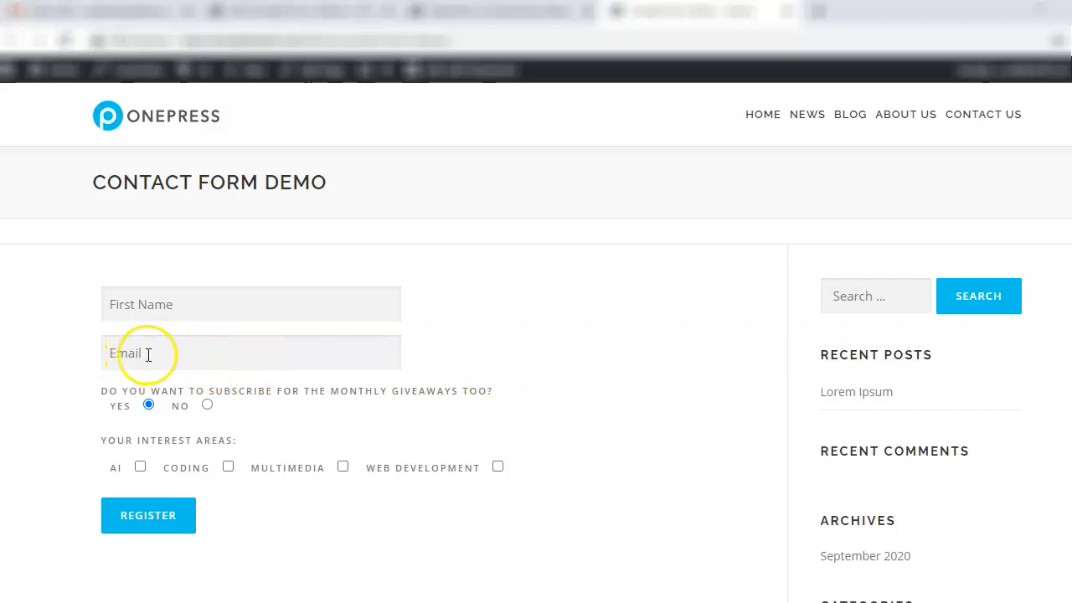
In the News Letter form template, wrap the first-name tag in a label element with the text "First Name:" and save the form.
{"action": "left_click", "coordinate": [256, 11]}
{"action": "left_click", "coordinate": [186, 253]}
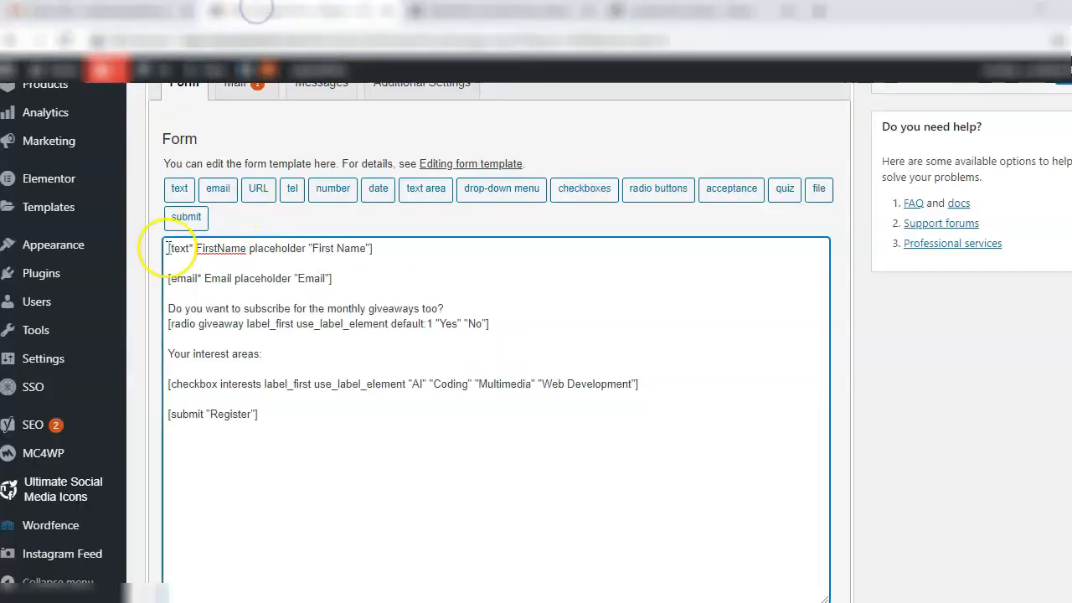
{"action": "type", "text": "<label"}
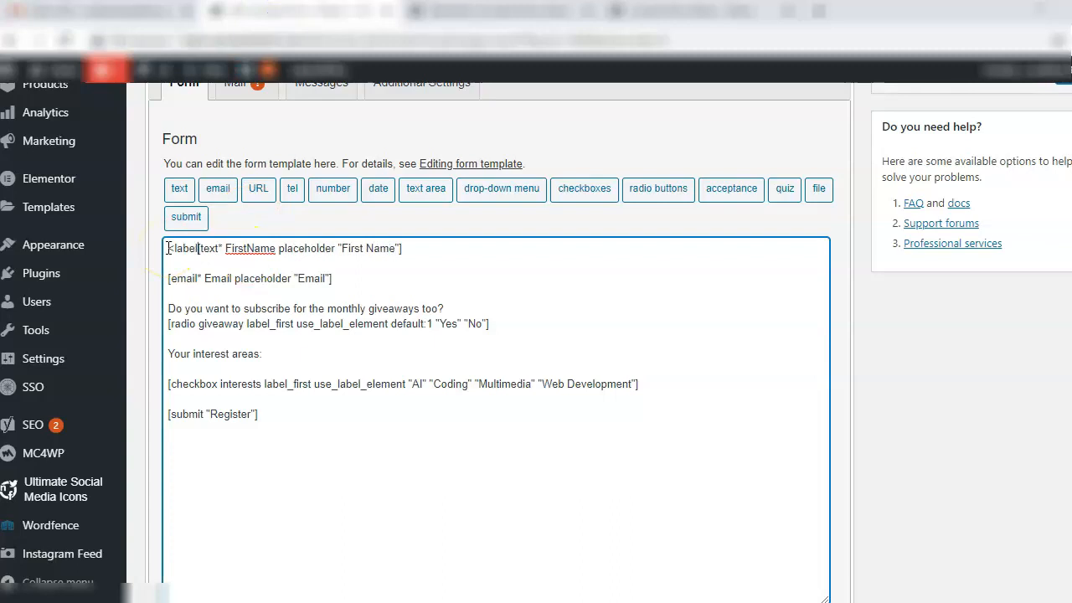
{"action": "type", "text": "> First Name"}
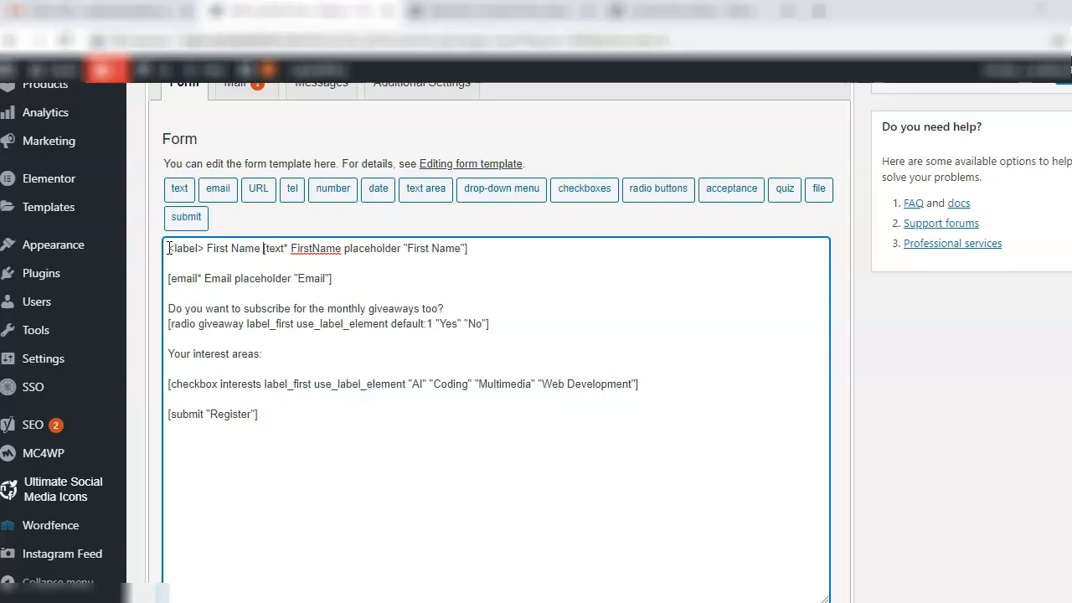
{"action": "key", "text": "BackSpace"}
{"action": "type", "text": ":"}
{"action": "key", "text": "Right"}
{"action": "key", "text": "Right"}
{"action": "key", "text": "Right"}
{"action": "key", "text": "Right"}
{"action": "key", "text": "Right"}
{"action": "key", "text": "Right"}
{"action": "key", "text": "Right"}
{"action": "key", "text": "Right"}
{"action": "key", "text": "Right"}
{"action": "key", "text": "Right"}
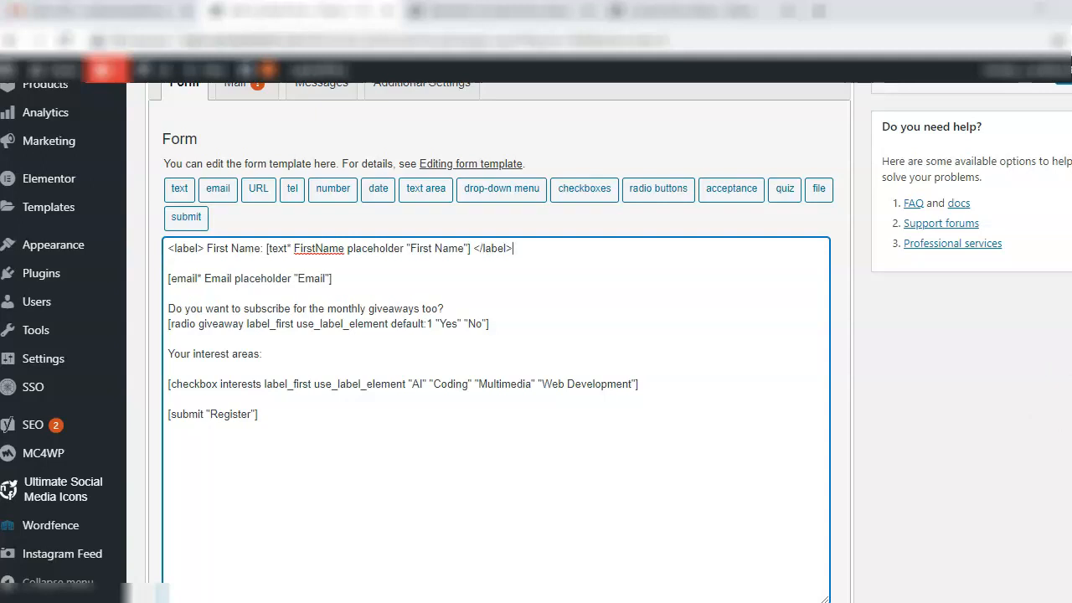
{"action": "scroll", "coordinate": [536, 335], "scroll_direction": "up", "scroll_amount": 1}
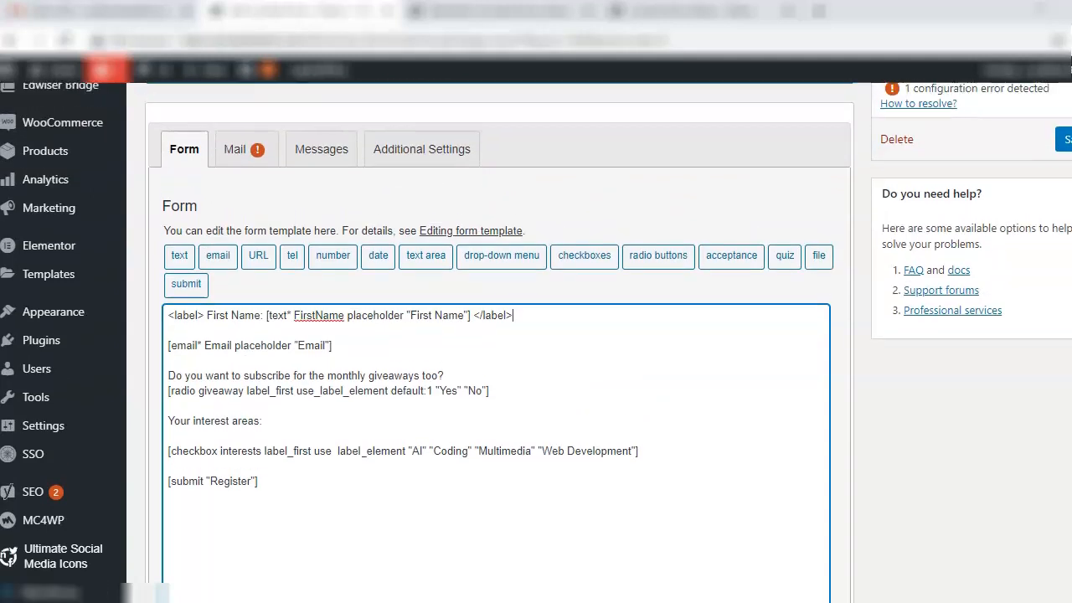
{"action": "left_click", "coordinate": [1062, 172]}
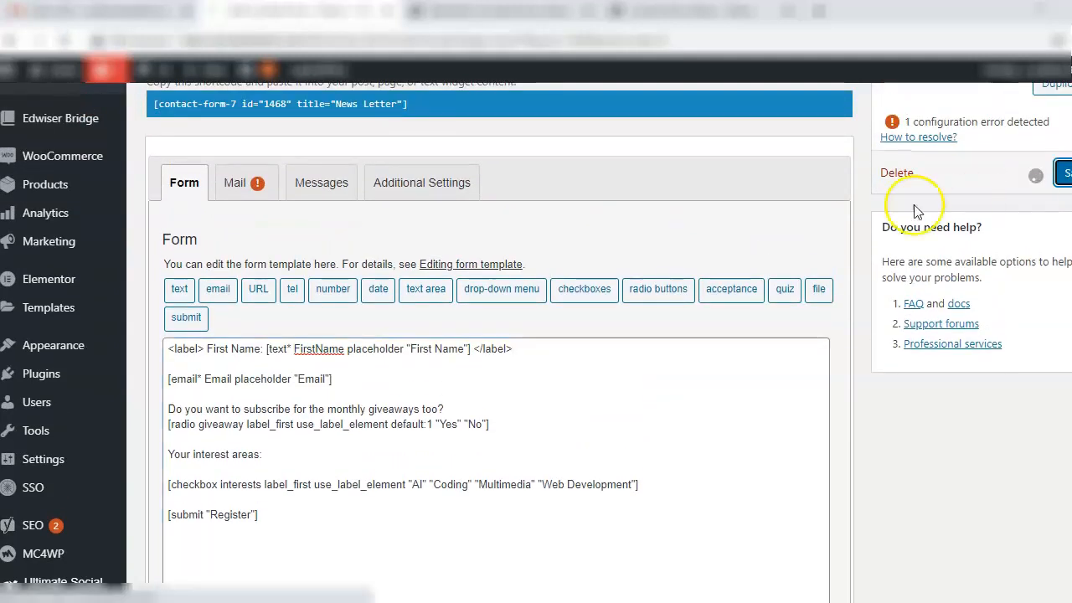
Reload the live Contact form demo page to check the first-name label, and return to the form editor.
{"action": "left_click", "coordinate": [727, 9]}
{"action": "left_click", "coordinate": [67, 41]}
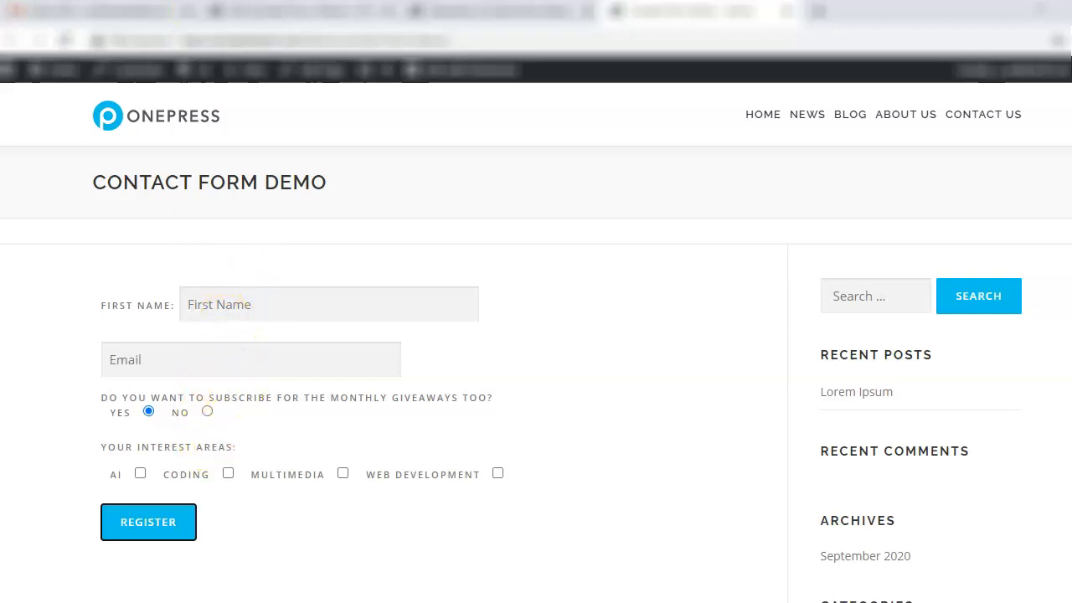
{"action": "left_click", "coordinate": [252, 15]}
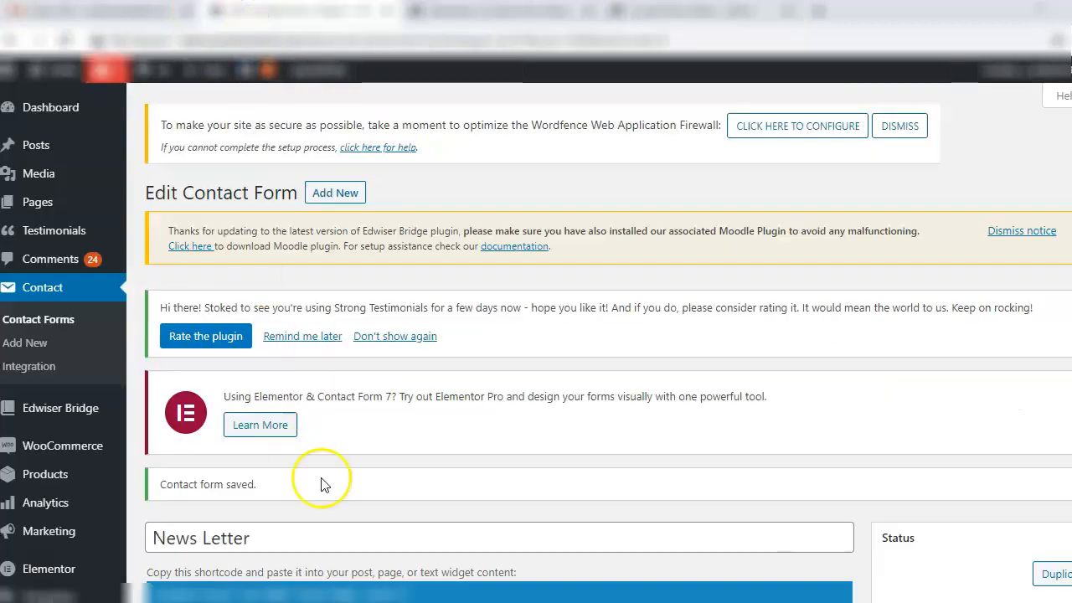
Place "(required)" inside the email tag's placeholder and after the monthly giveaways question in the form template, and save the form.
{"action": "scroll", "coordinate": [321, 479], "scroll_direction": "down", "scroll_amount": 6}
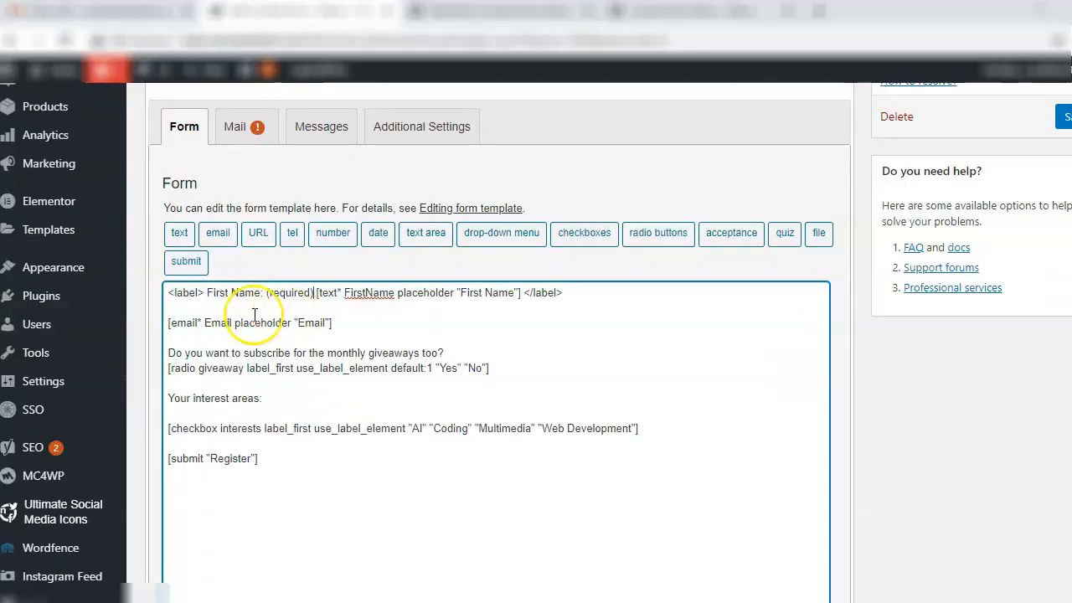
{"action": "left_click", "coordinate": [166, 323]}
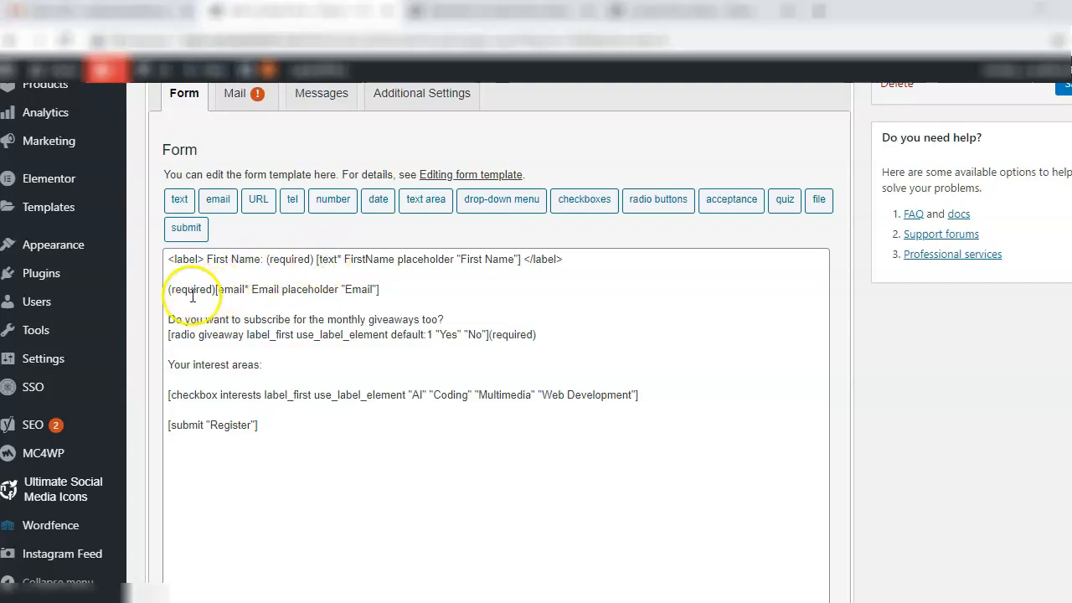
{"action": "left_click_drag", "start_coordinate": [168, 289], "coordinate": [216, 290]}
{"action": "key", "text": "ctrl+x"}
{"action": "left_click", "coordinate": [327, 289]}
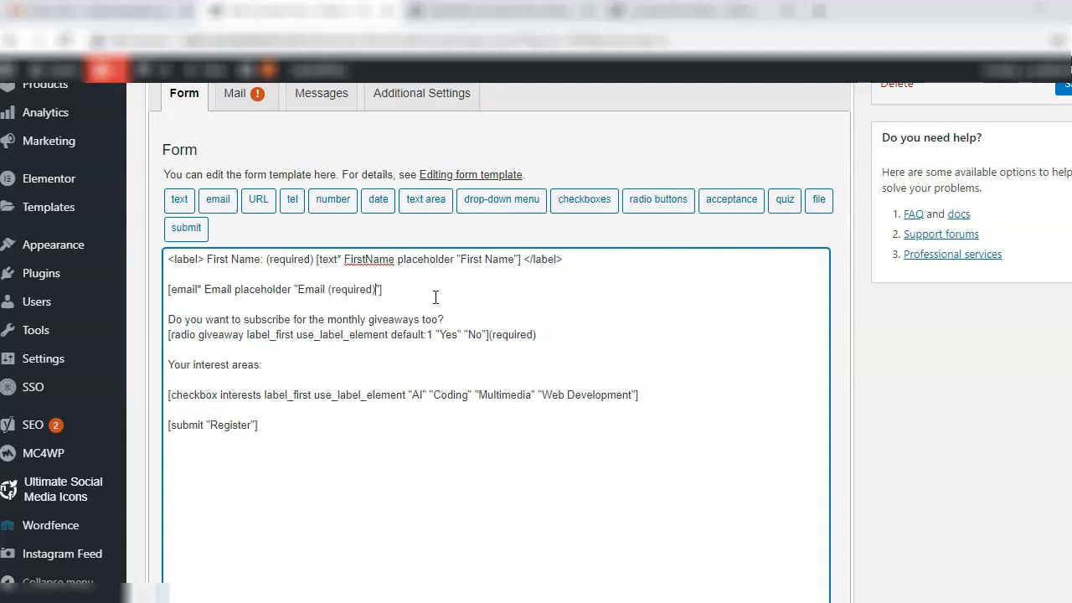
{"action": "left_click", "coordinate": [457, 320]}
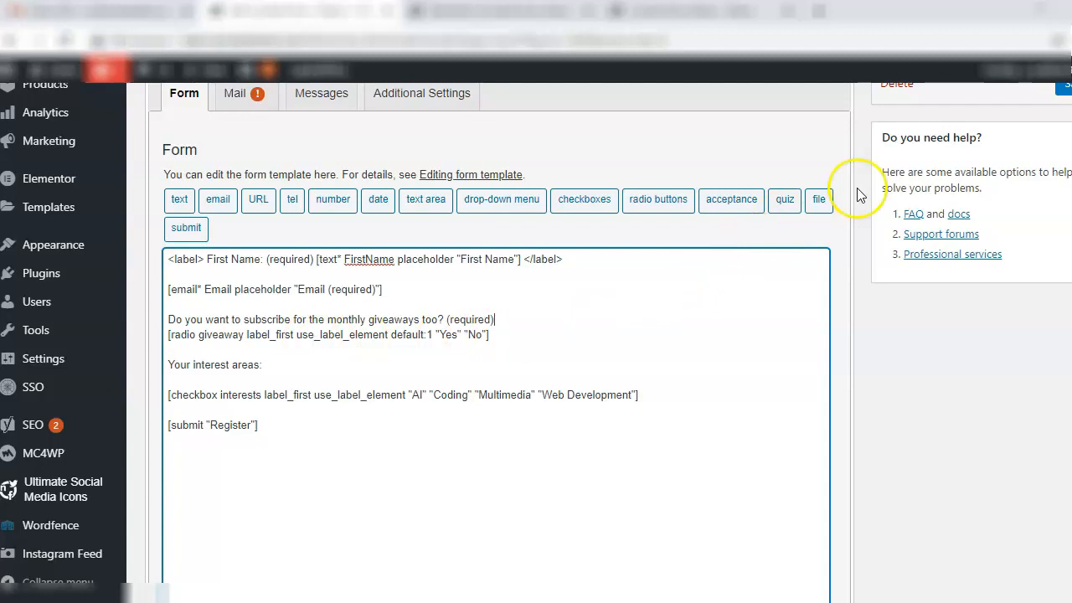
{"action": "left_click", "coordinate": [1060, 95]}
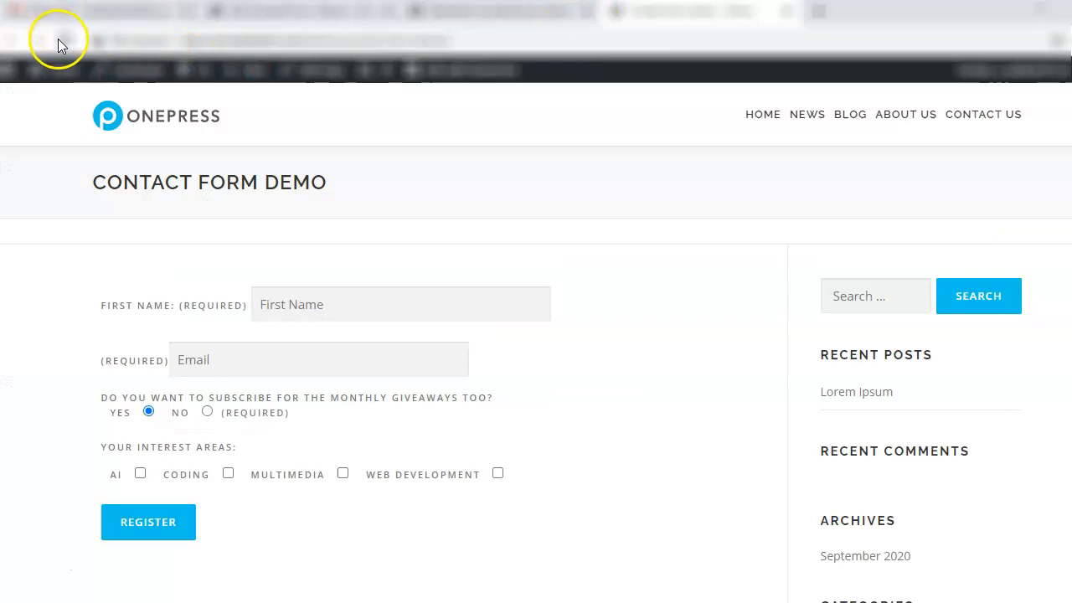
Reload the live Contact form demo page to check the "(required)" markers, and return to the form template in the editor.
{"action": "left_click", "coordinate": [59, 40]}
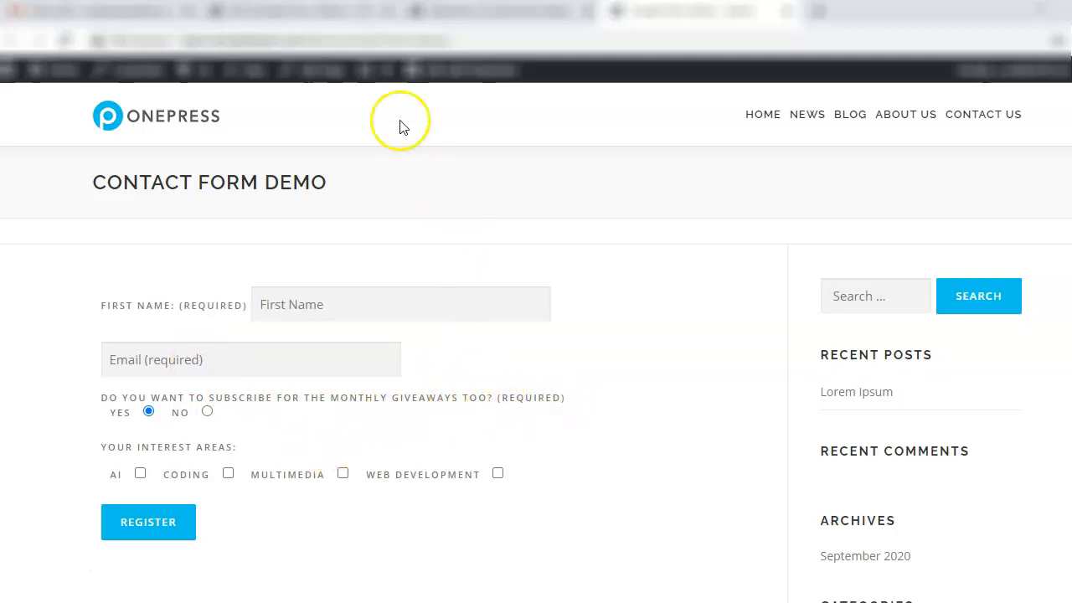
{"action": "left_click", "coordinate": [335, 18]}
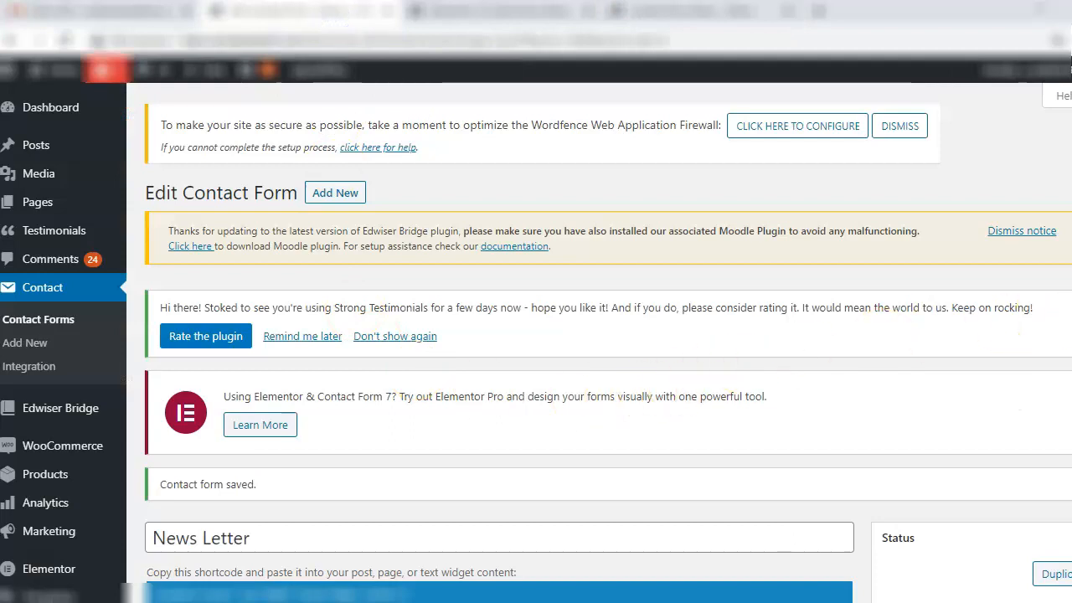
{"action": "scroll", "coordinate": [536, 341], "scroll_direction": "down", "scroll_amount": 6}
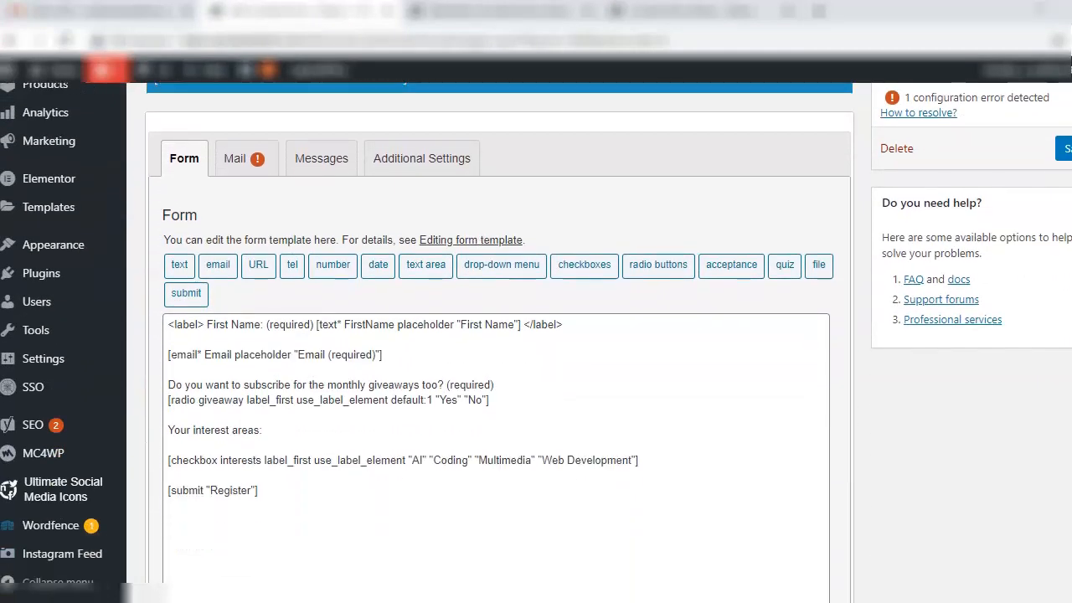
Compare the mail-tags offered in the mail template with the field names used in the form template.
{"action": "left_click", "coordinate": [254, 162]}
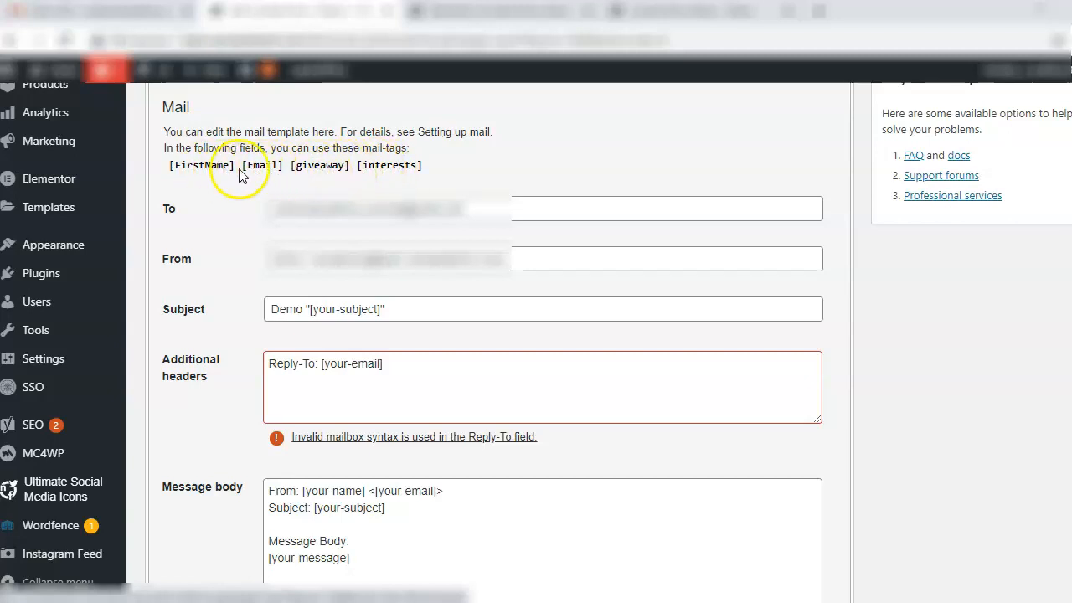
{"action": "scroll", "coordinate": [310, 218], "scroll_direction": "up", "scroll_amount": 1}
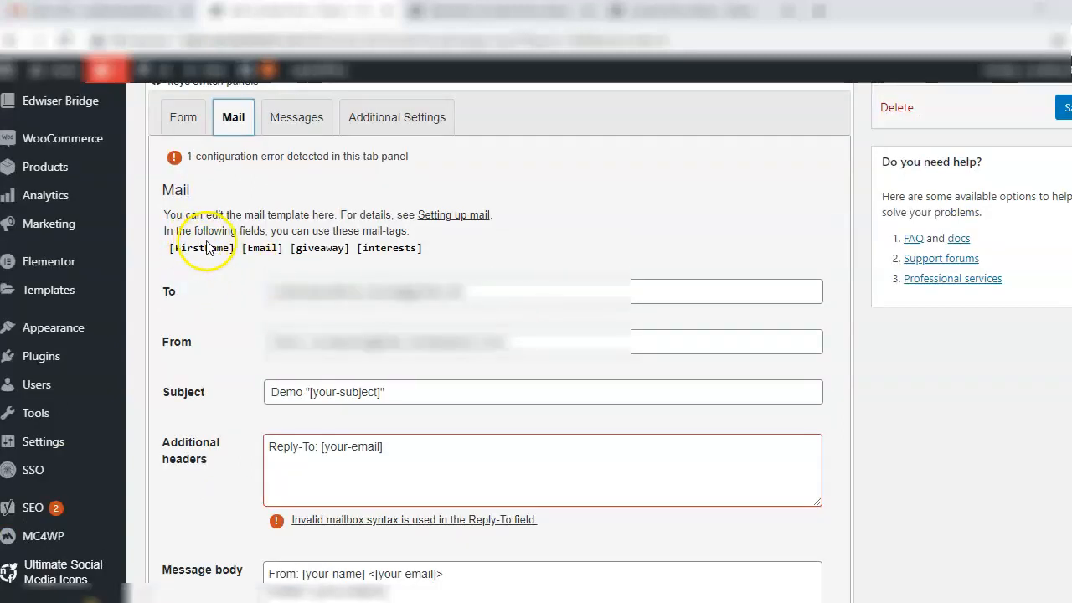
{"action": "left_click", "coordinate": [189, 126]}
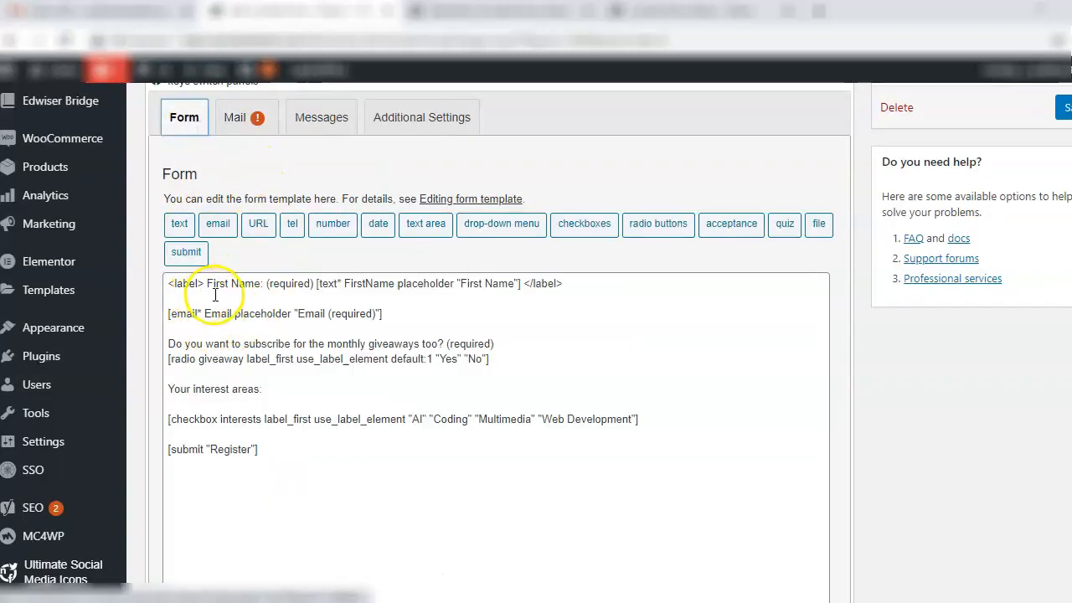
{"action": "left_click", "coordinate": [238, 123]}
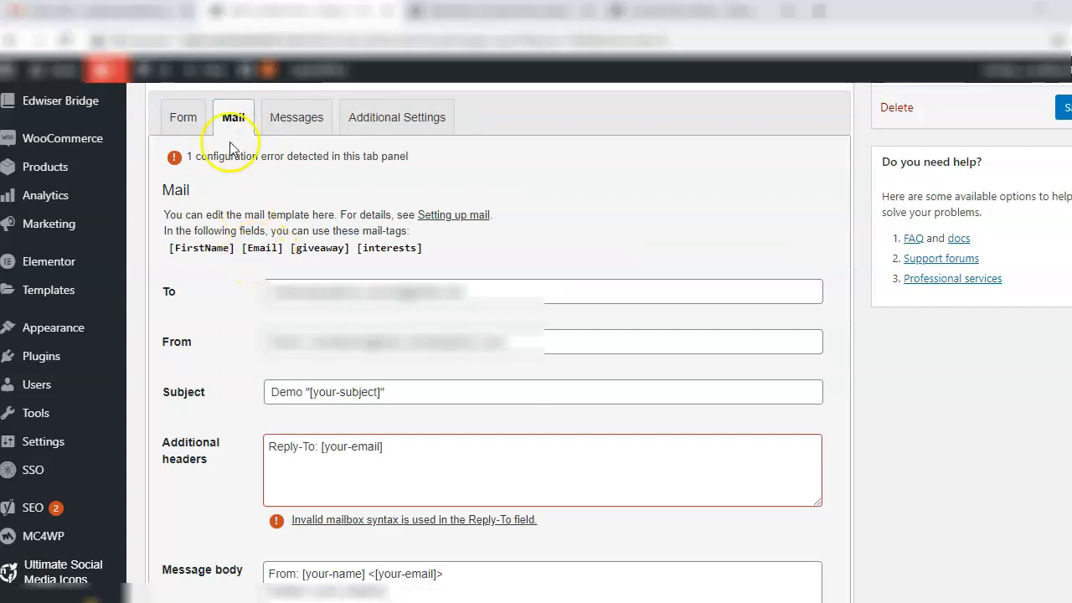
{"action": "left_click", "coordinate": [181, 124]}
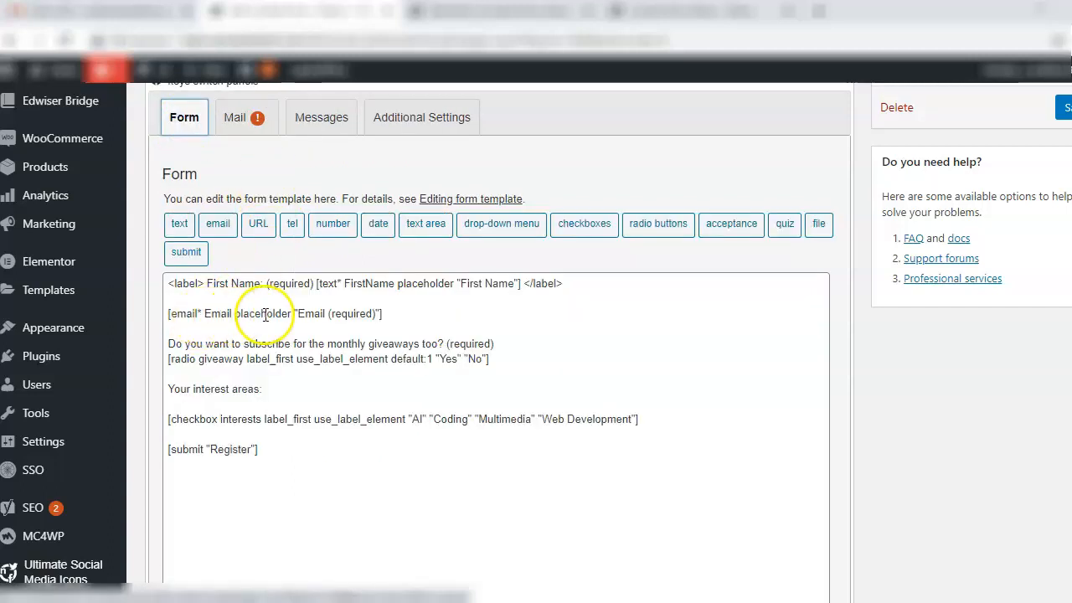
{"action": "left_click", "coordinate": [254, 118]}
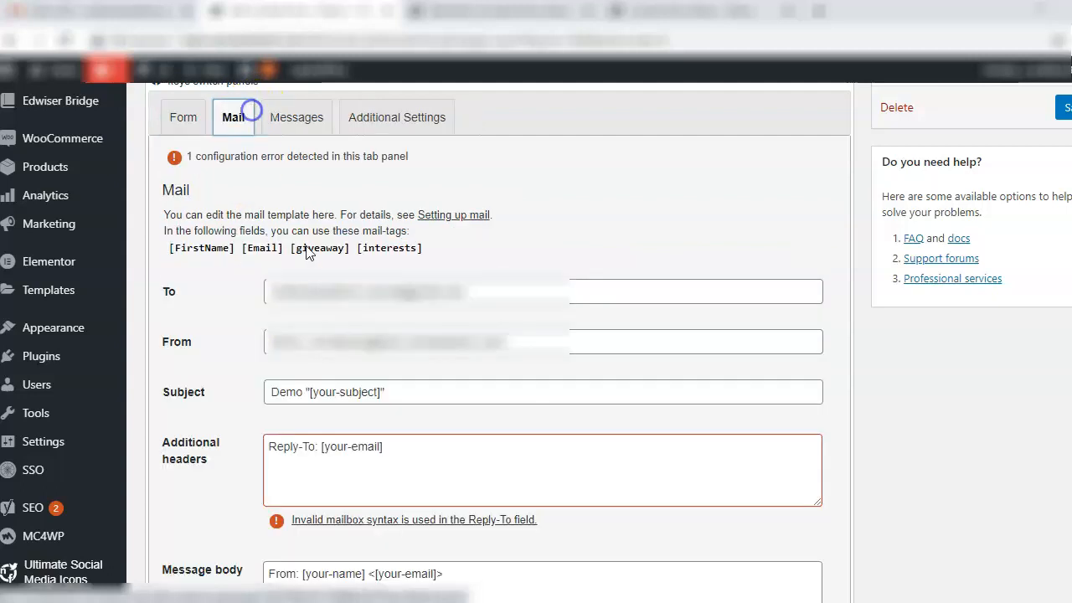
{"action": "left_click", "coordinate": [178, 119]}
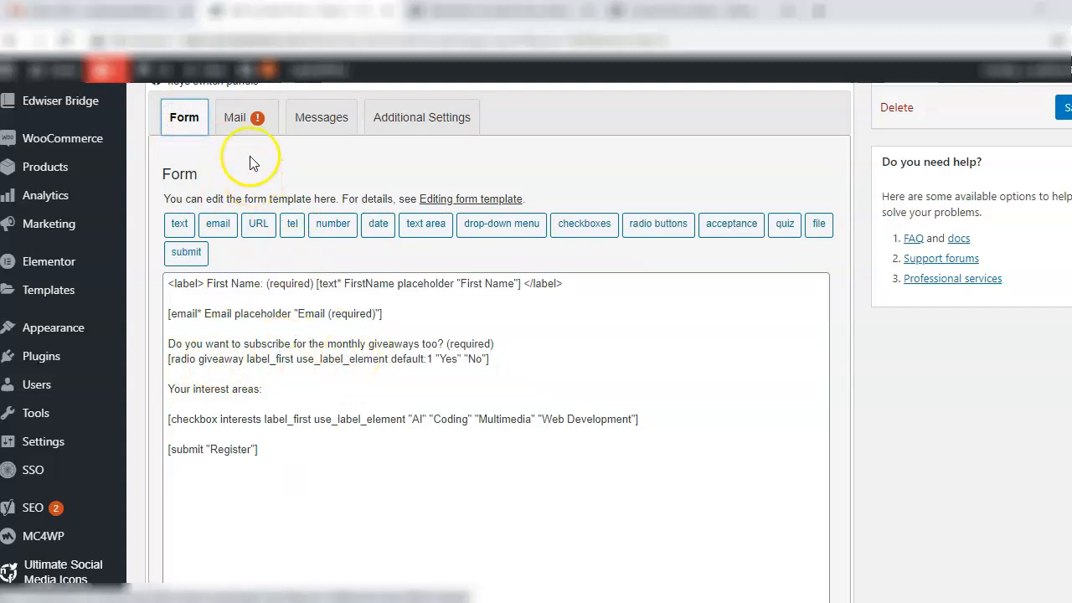
{"action": "left_click", "coordinate": [245, 111]}
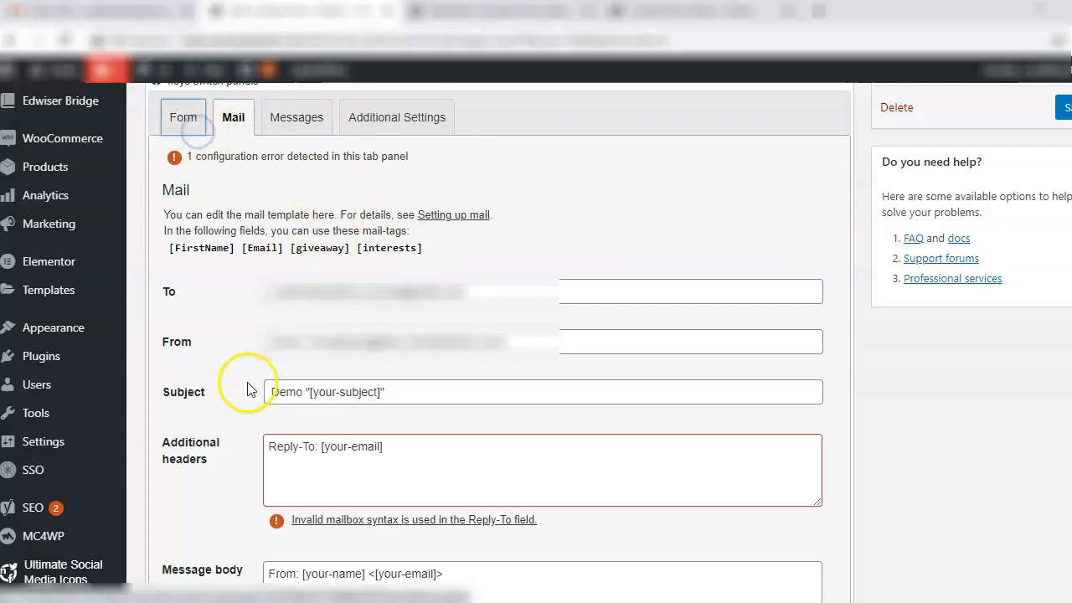
{"action": "left_click", "coordinate": [186, 124]}
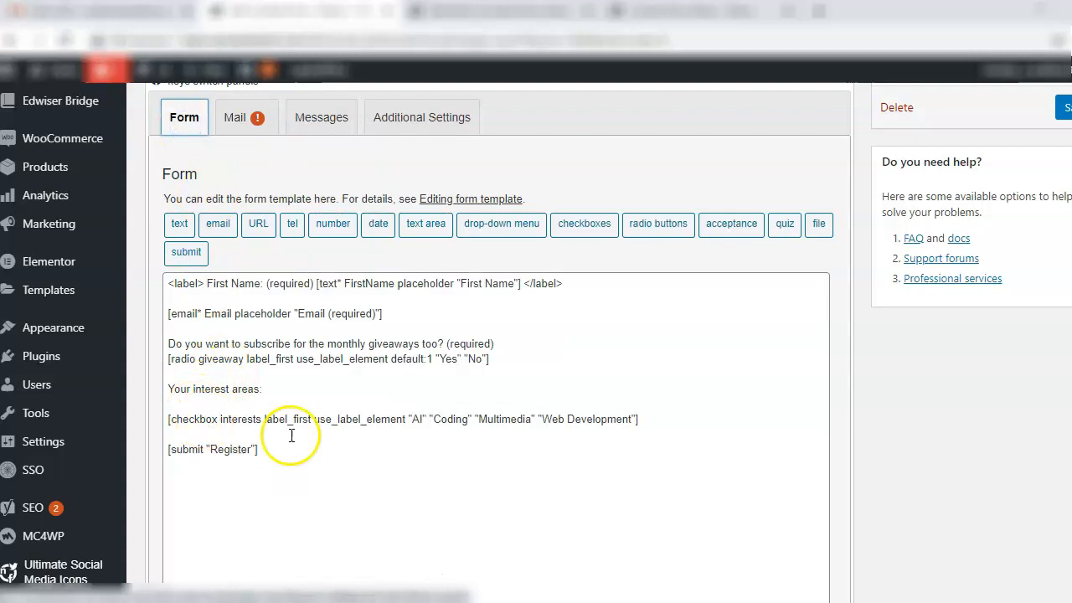
{"action": "left_click", "coordinate": [257, 121]}
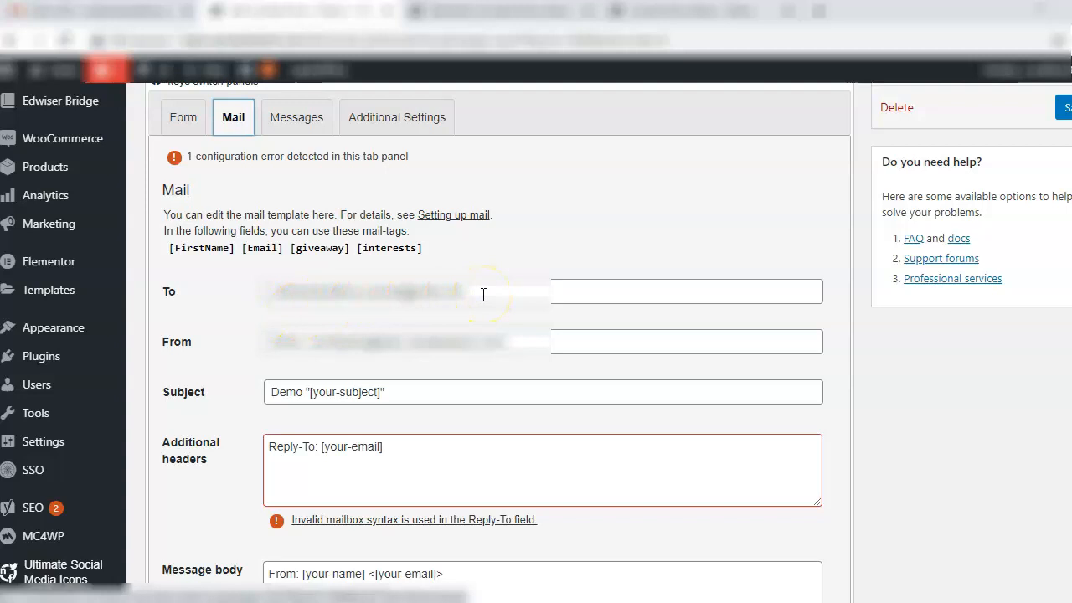
Replace the sender name in the mail template's From field with a tech support name, keeping the sender's email address.
{"action": "scroll", "coordinate": [484, 295], "scroll_direction": "down", "scroll_amount": 2}
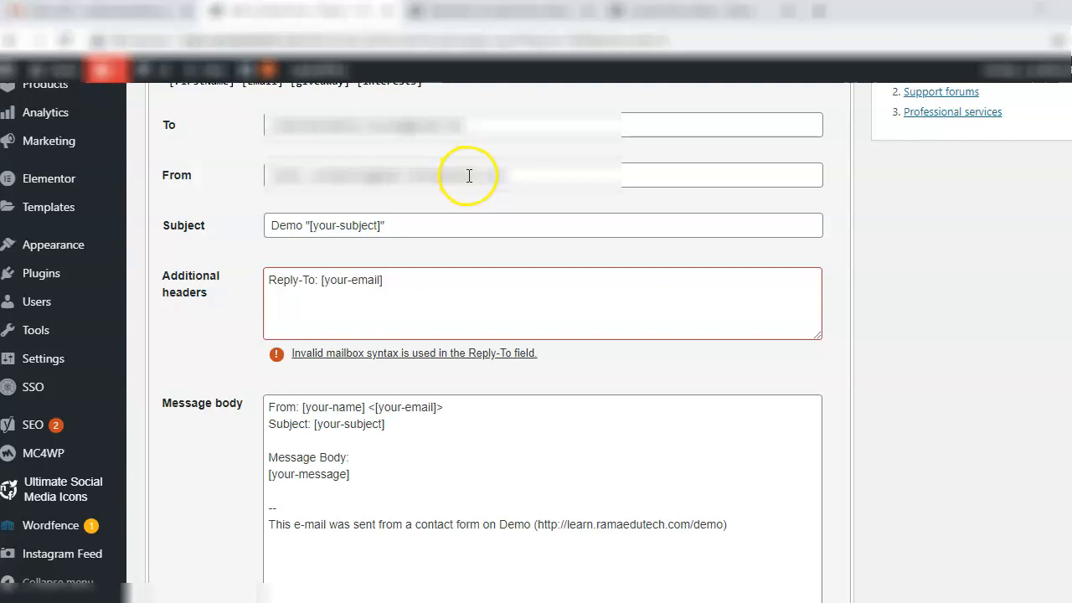
{"action": "triple_click", "coordinate": [276, 174]}
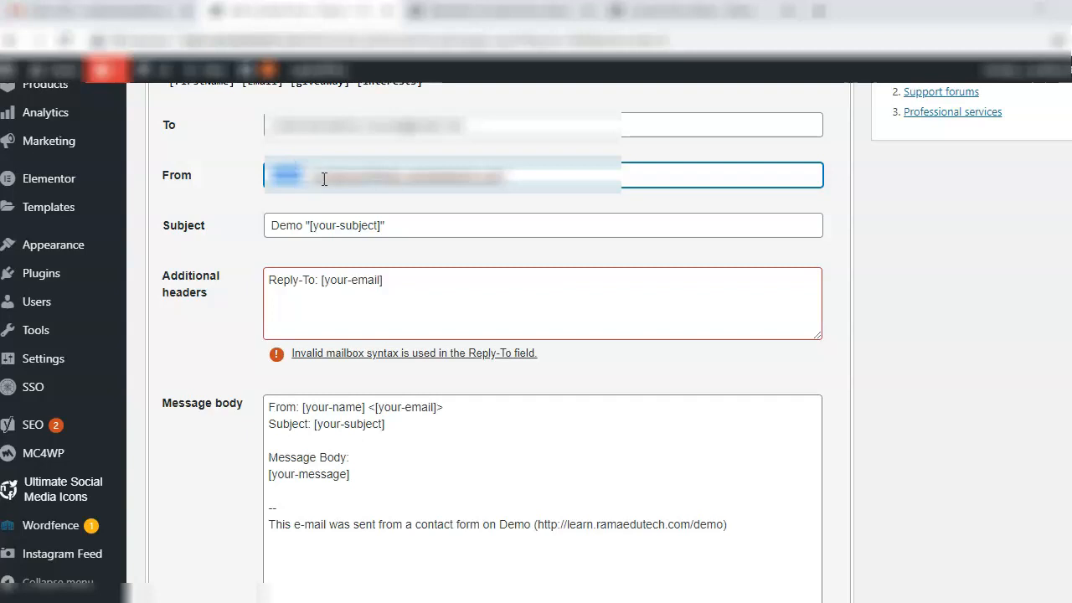
{"action": "key", "text": "ctrl+x"}
{"action": "key", "text": "ctrl+v"}
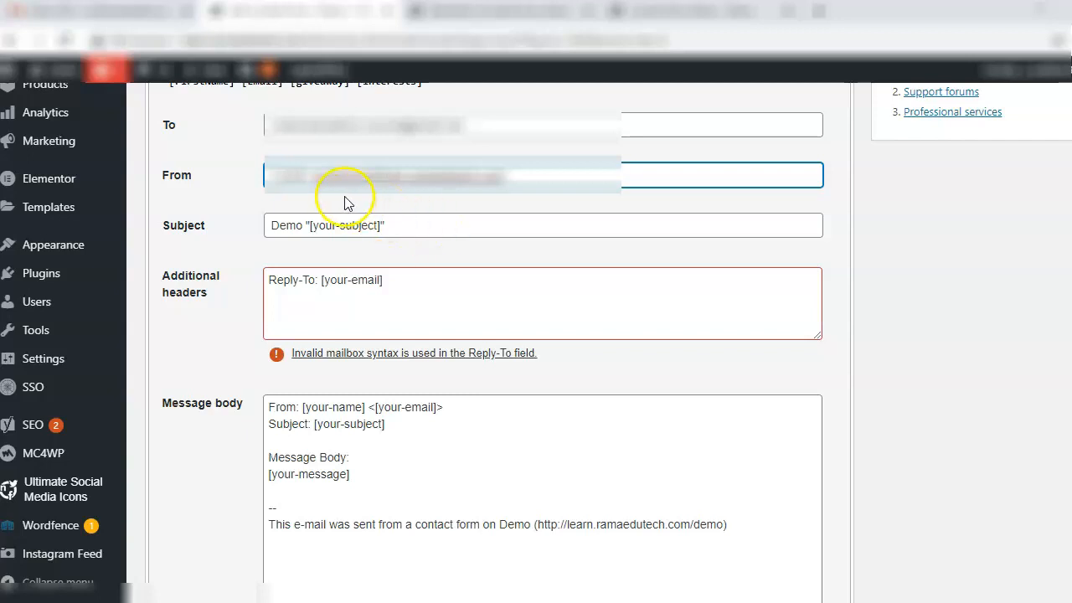
{"action": "key", "text": "ctrl+v"}
{"action": "key", "text": "BackSpace"}
{"action": "key", "text": "BackSpace"}
{"action": "key", "text": "BackSpace"}
{"action": "key", "text": "BackSpace"}
{"action": "key", "text": "BackSpace"}
{"action": "key", "text": "BackSpace"}
{"action": "key", "text": "BackSpace"}
{"action": "key", "text": "BackSpace"}
{"action": "key", "text": "BackSpace"}
{"action": "key", "text": "BackSpace"}
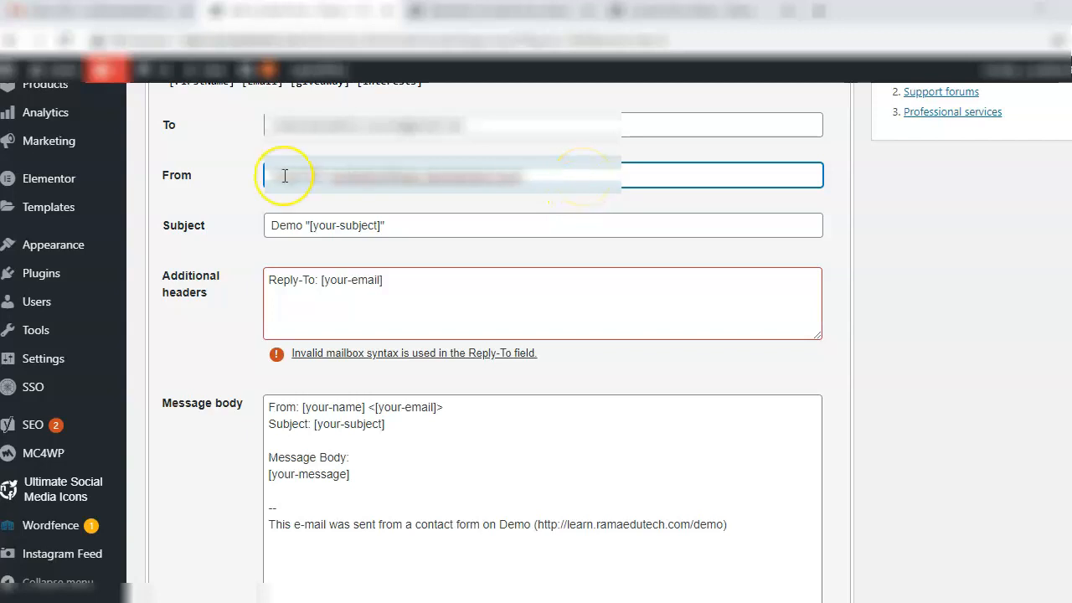
{"action": "type", "text": "Tech "}
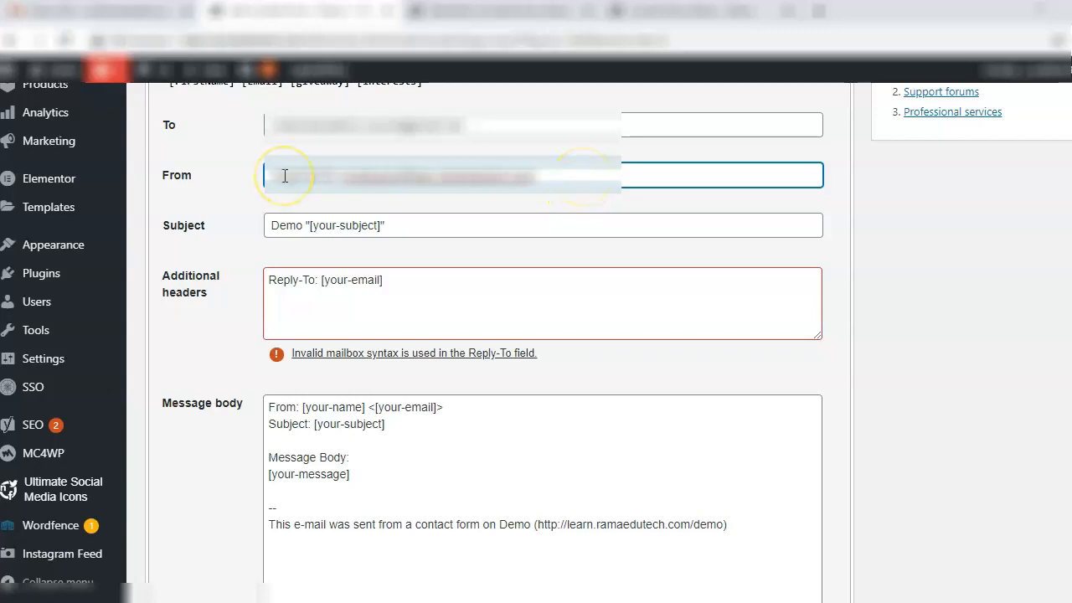
{"action": "type", "text": "pport"}
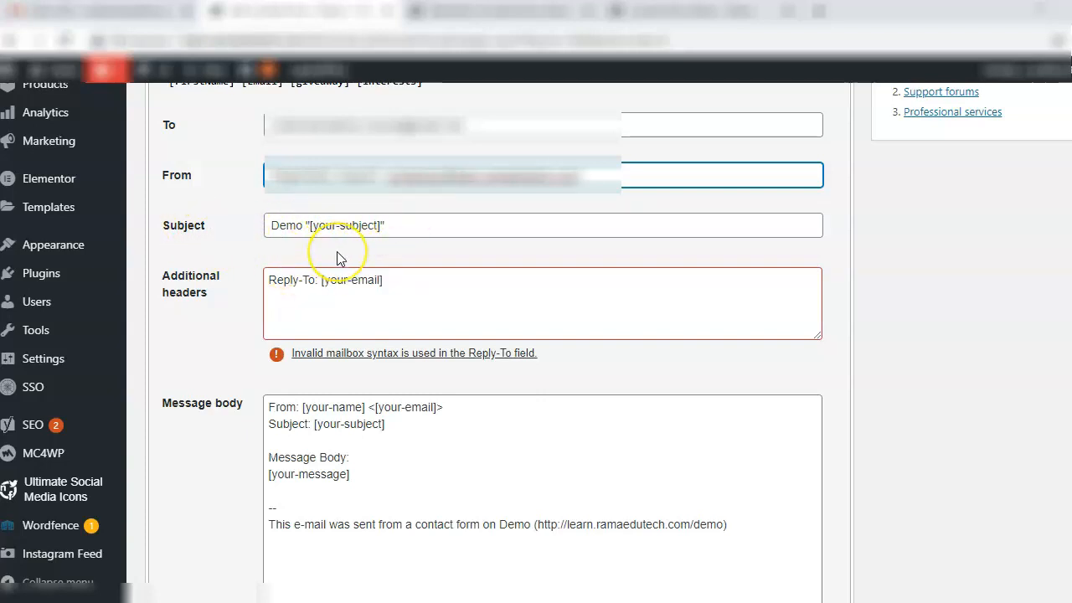
Set the mail subject to Demo "Registration" and change the Reply-To header's mail-tag to [Email].
{"action": "left_click", "coordinate": [381, 224]}
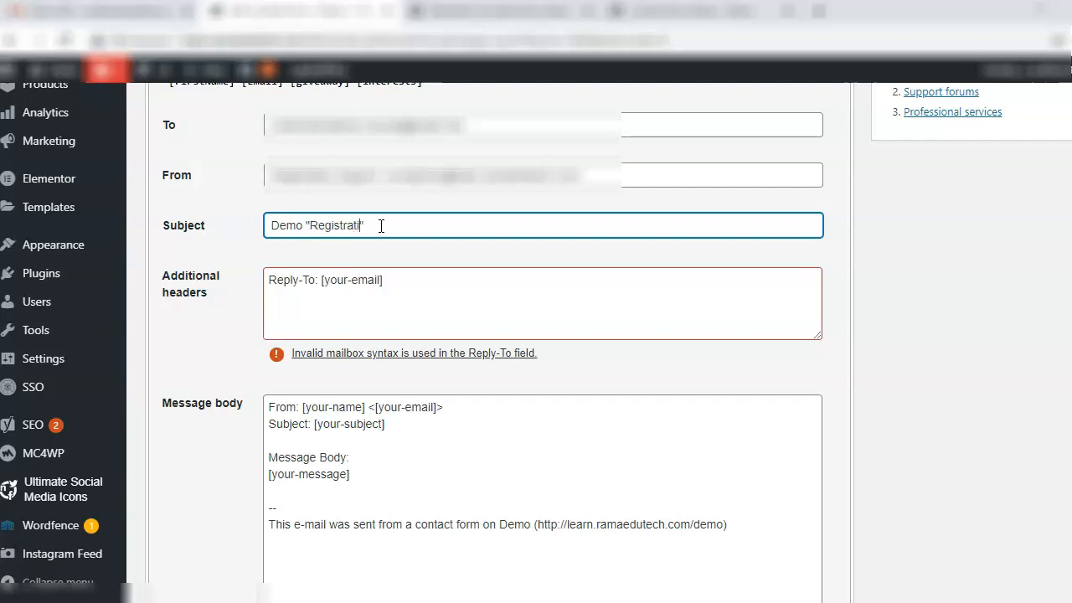
{"action": "type", "text": "\""}
{"action": "left_click", "coordinate": [408, 285]}
{"action": "left_click", "coordinate": [353, 282]}
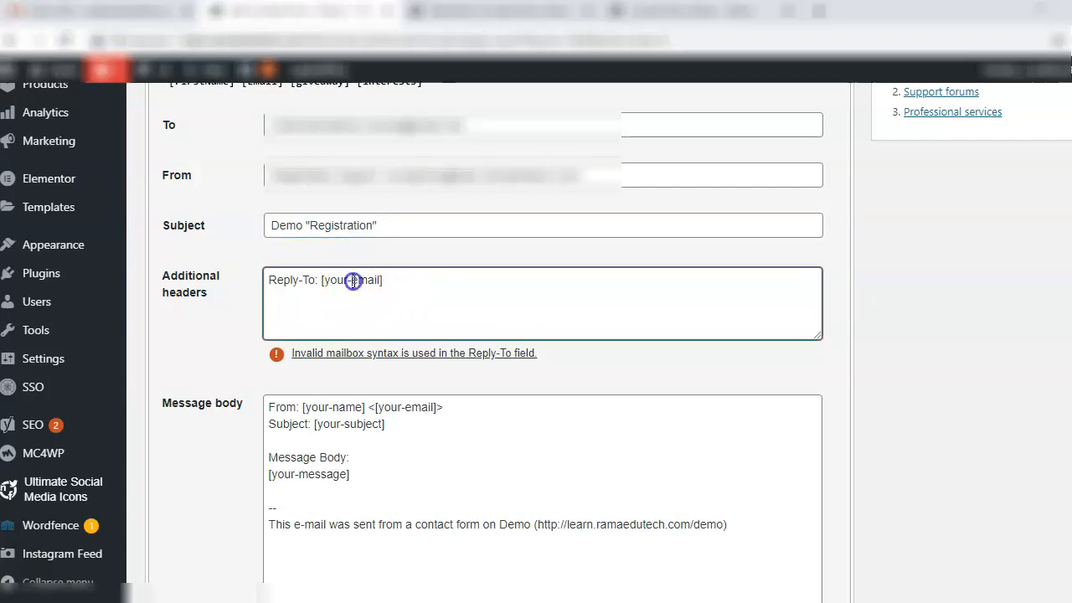
{"action": "key", "text": "BackSpace"}
{"action": "key", "text": "BackSpace"}
{"action": "key", "text": "BackSpace"}
{"action": "key", "text": "BackSpace"}
{"action": "key", "text": "BackSpace"}
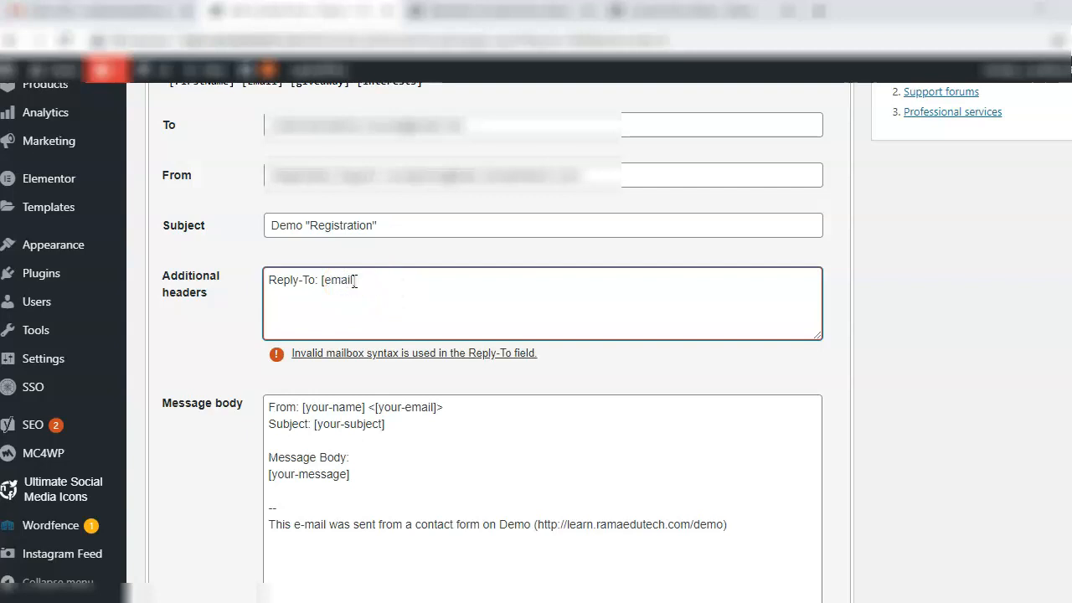
{"action": "key", "text": "Delete"}
{"action": "type", "text": "E"}
{"action": "key", "text": "Tab"}
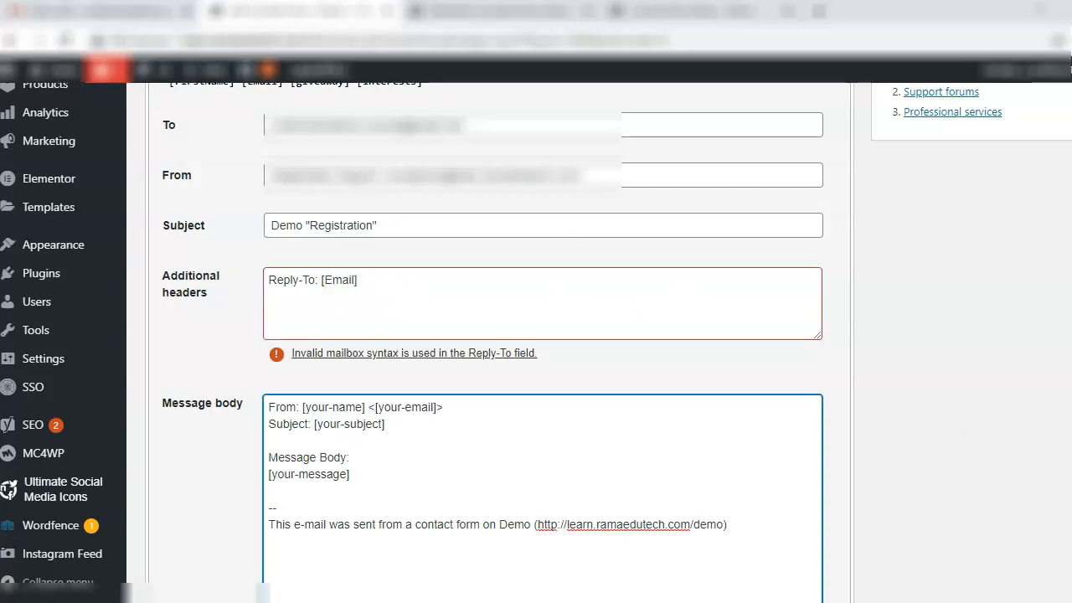
Replace the [your-name] mail-tag in the message body's From line with [FirstName].
{"action": "scroll", "coordinate": [248, 154], "scroll_direction": "up", "scroll_amount": 1}
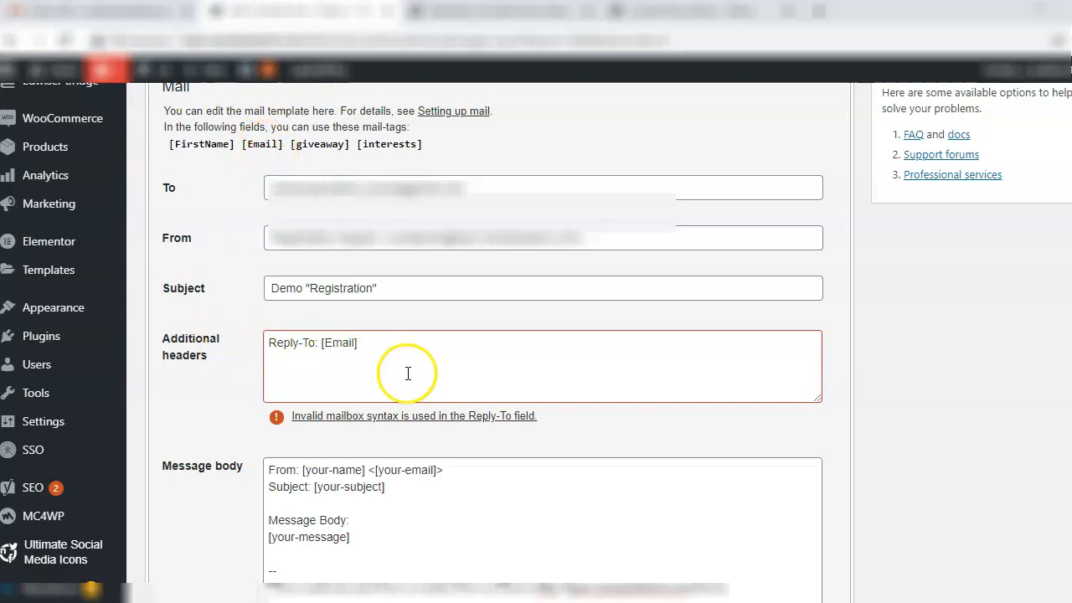
{"action": "scroll", "coordinate": [368, 367], "scroll_direction": "down", "scroll_amount": 3}
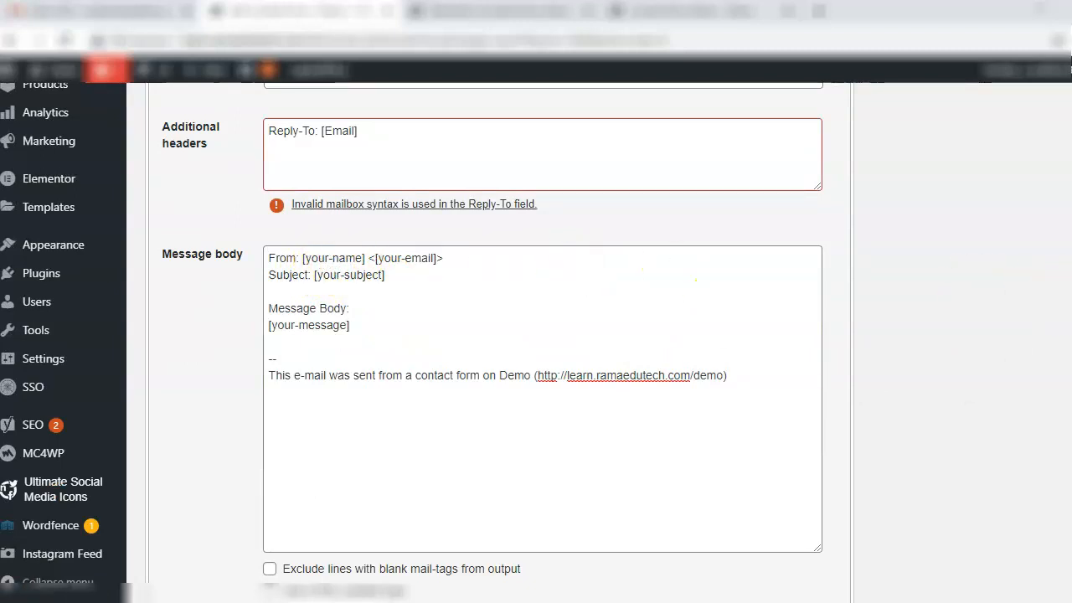
{"action": "scroll", "coordinate": [544, 335], "scroll_direction": "up", "scroll_amount": 2}
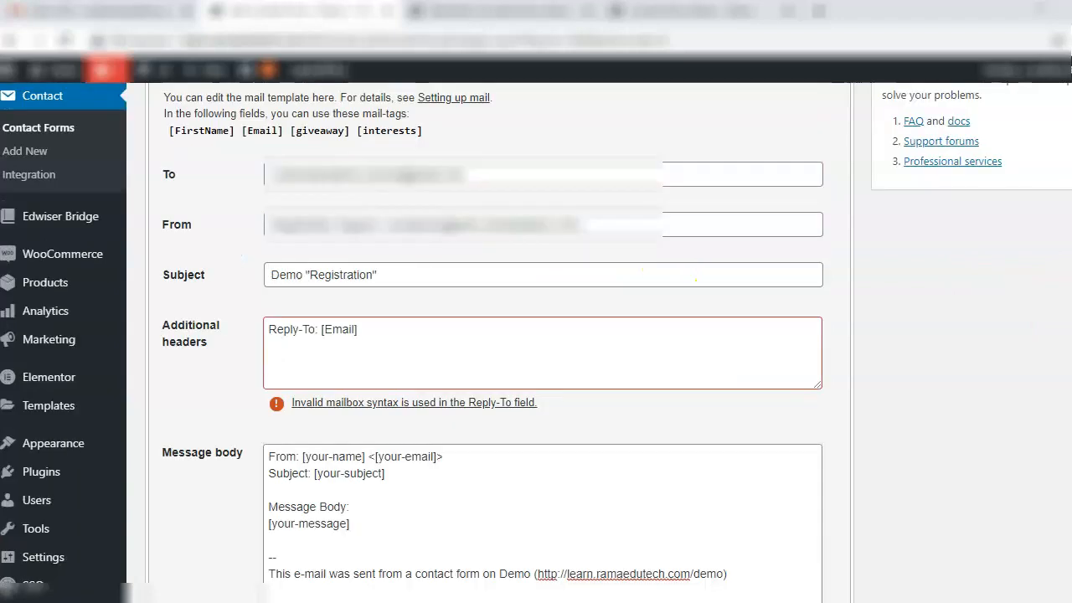
{"action": "left_click", "coordinate": [308, 456]}
{"action": "key", "text": "Delete"}
{"action": "key", "text": "Delete"}
{"action": "key", "text": "Delete"}
{"action": "key", "text": "Delete"}
{"action": "key", "text": "Delete"}
{"action": "key", "text": "Delete"}
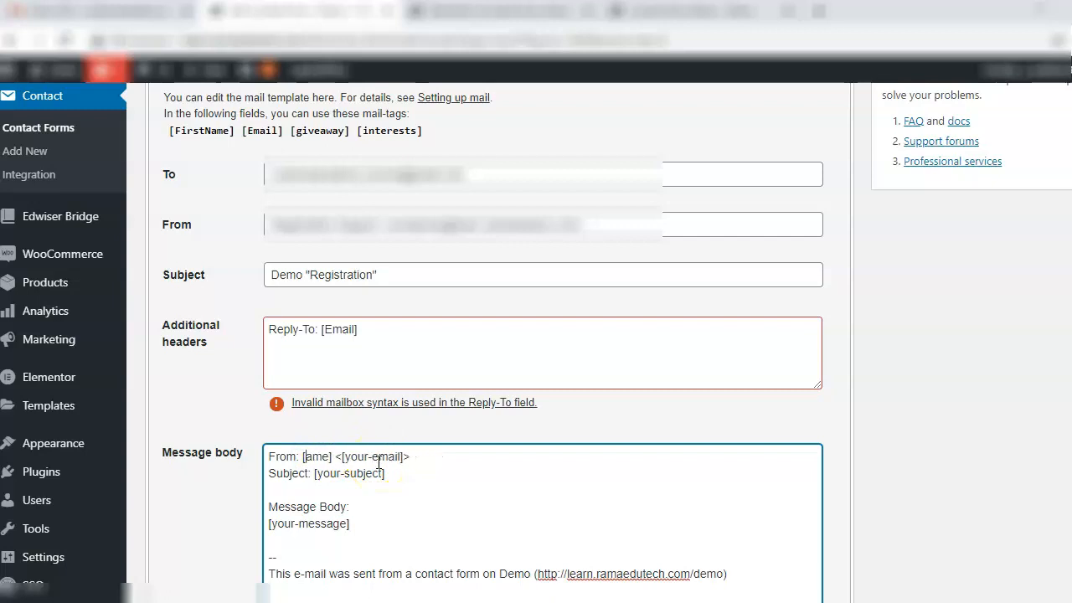
{"action": "type", "text": "First"}
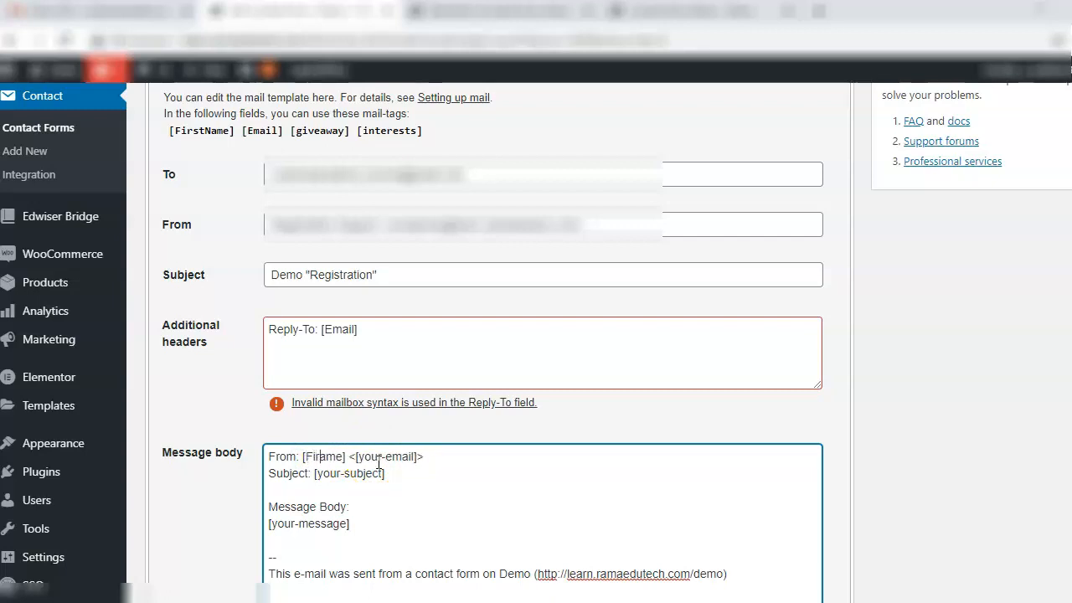
{"action": "type", "text": "N"}
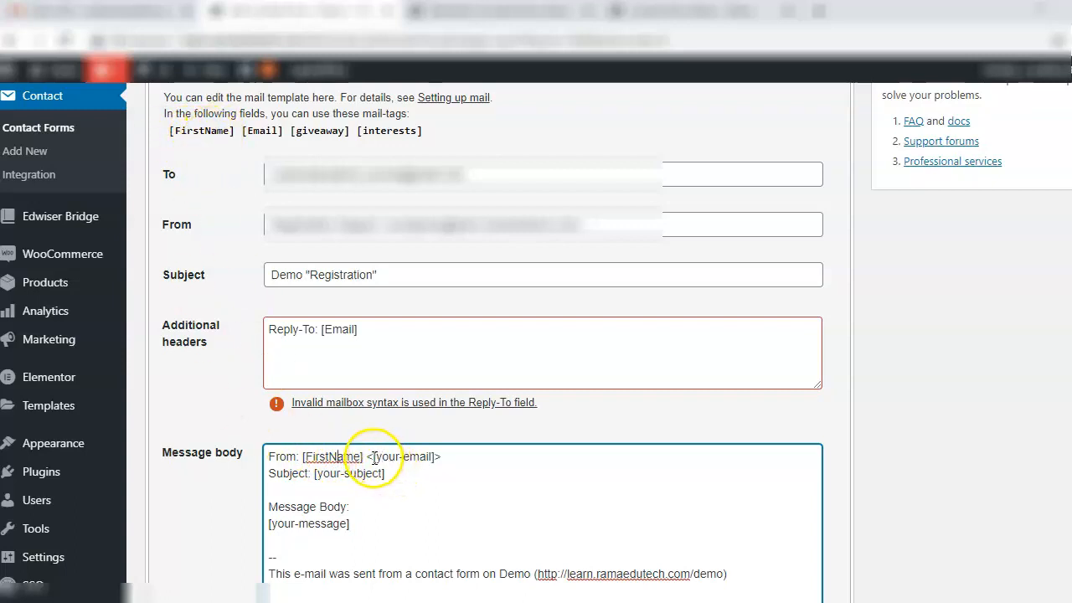
Replace the [your-email] mail-tag in the message body's From line with [Email].
{"action": "triple_click", "coordinate": [375, 456]}
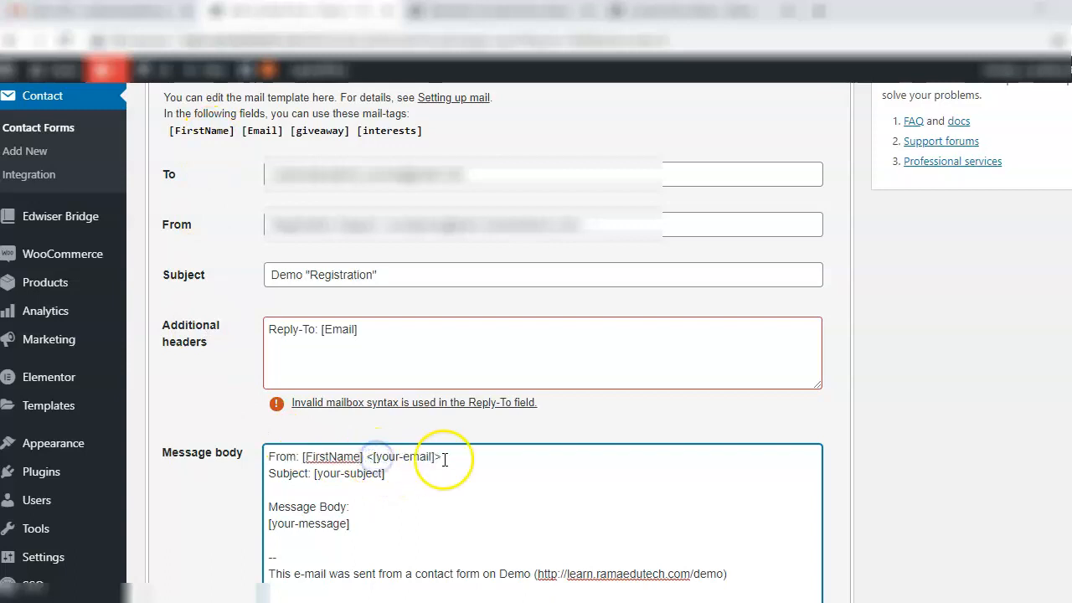
{"action": "key", "text": "Delete"}
{"action": "key", "text": "Delete"}
{"action": "key", "text": "Delete"}
{"action": "key", "text": "Delete"}
{"action": "key", "text": "Delete"}
{"action": "key", "text": "Delete"}
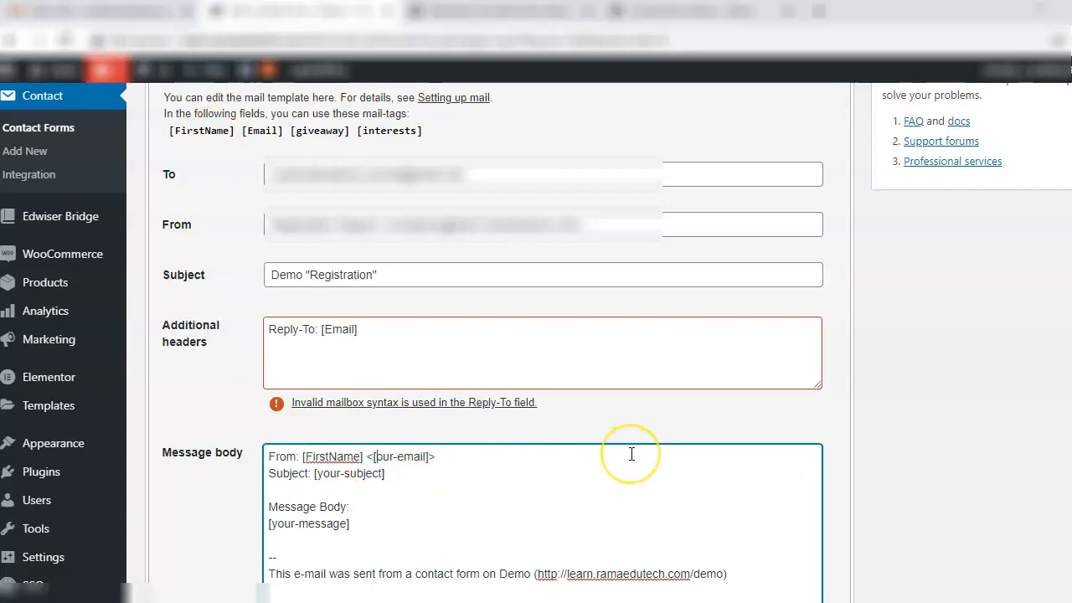
{"action": "type", "text": "E"}
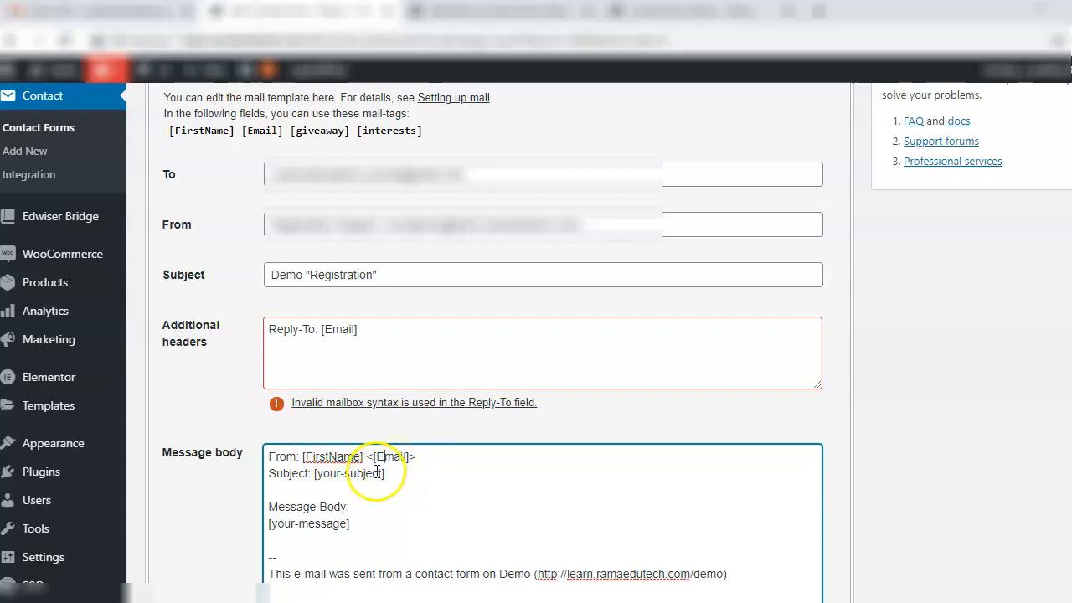
Replace the [your-subject] mail-tag in the message body's Subject line with the plain text "Registration".
{"action": "left_click", "coordinate": [318, 475]}
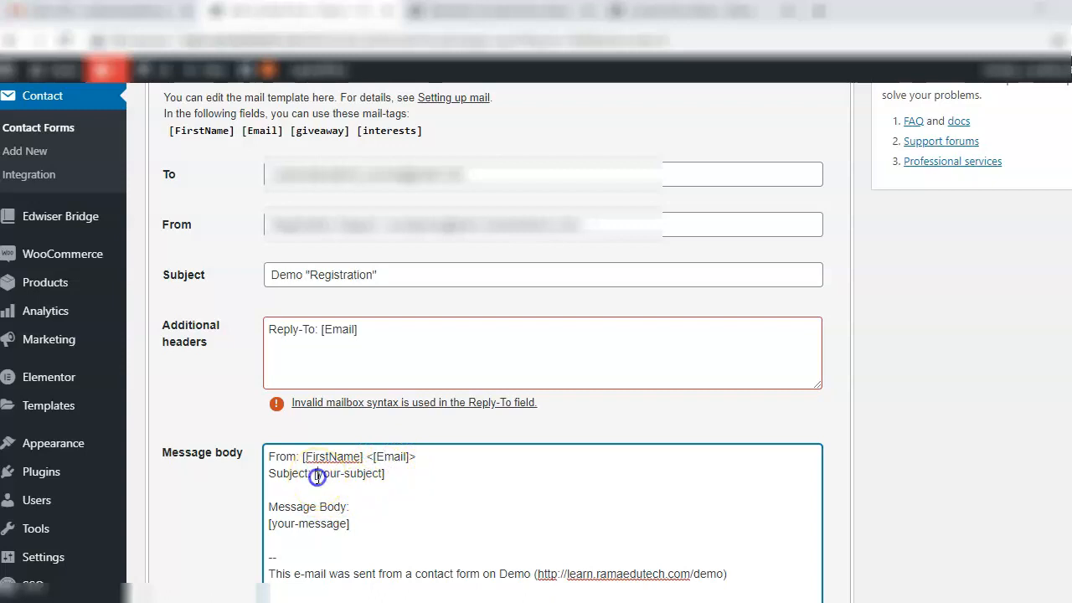
{"action": "key", "text": "Delete"}
{"action": "key", "text": "Delete"}
{"action": "key", "text": "Delete"}
{"action": "key", "text": "Delete"}
{"action": "key", "text": "Delete"}
{"action": "key", "text": "Delete"}
{"action": "key", "text": "Delete"}
{"action": "key", "text": "Delete"}
{"action": "key", "text": "Delete"}
{"action": "key", "text": "Delete"}
{"action": "key", "text": "Delete"}
{"action": "key", "text": "Delete"}
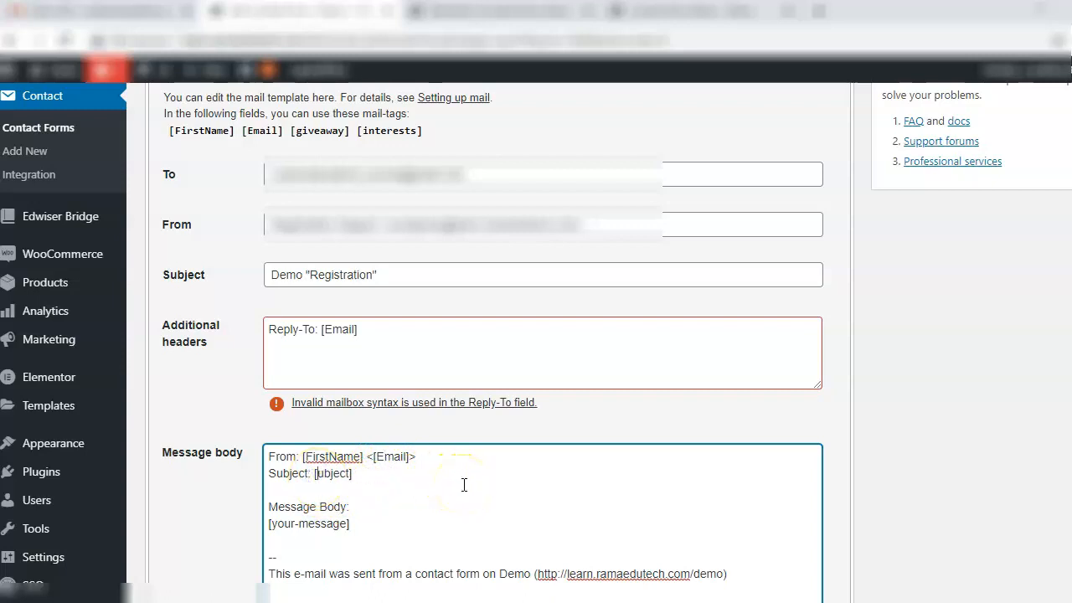
{"action": "key", "text": "Delete"}
{"action": "key", "text": "BackSpace"}
{"action": "type", "text": "Registration"}
Replace the [your-message] mail-tag in the message body with [giveaway] and add an interests mail-tag on a separate line below it.
{"action": "left_click", "coordinate": [369, 513]}
{"action": "left_click", "coordinate": [354, 525]}
{"action": "left_click", "coordinate": [267, 525]}
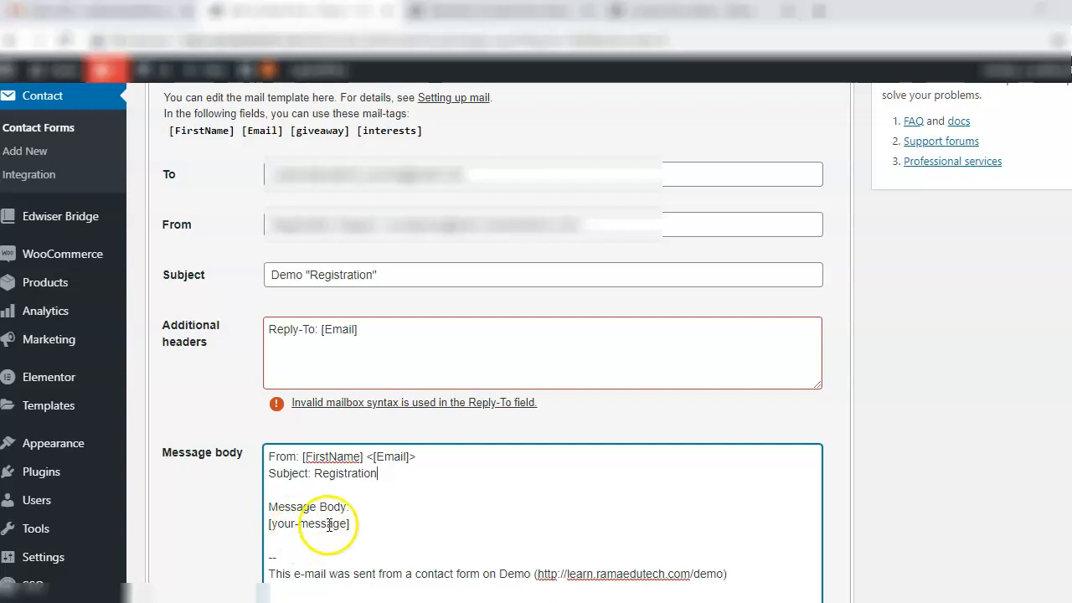
{"action": "left_click", "coordinate": [359, 526]}
{"action": "left_click_drag", "start_coordinate": [349, 526], "coordinate": [272, 527]}
{"action": "type", "text": "give"}
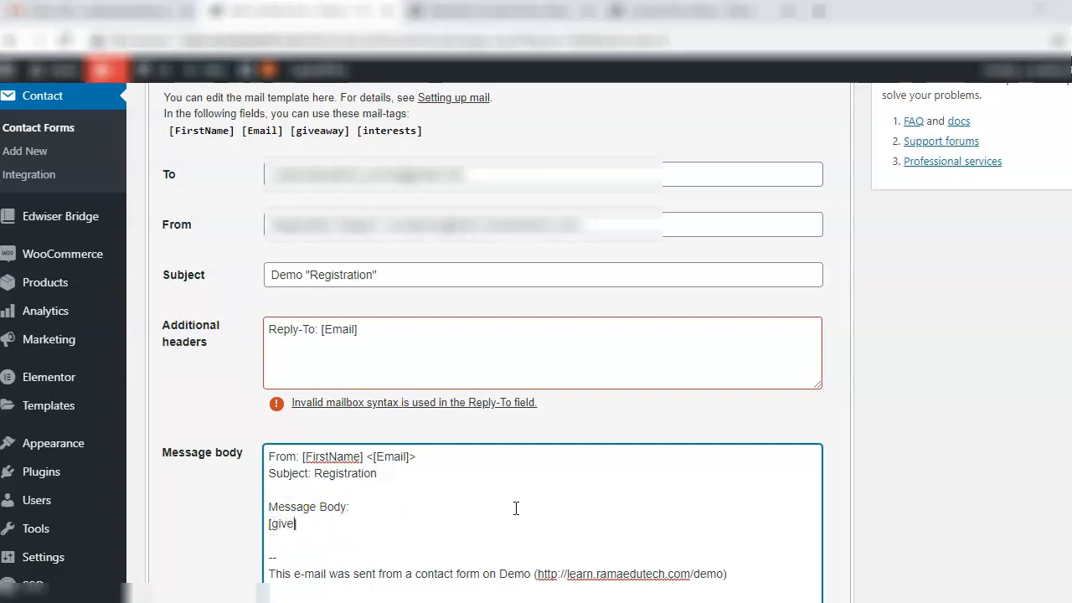
{"action": "type", "text": "away"}
{"action": "key", "text": "End"}
{"action": "key", "text": "Return"}
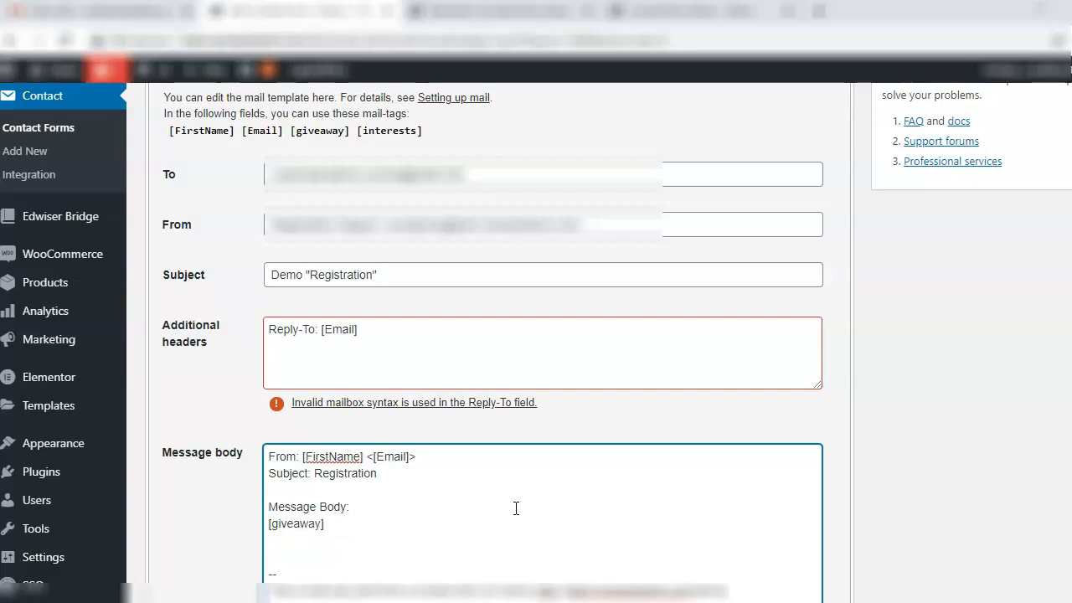
{"action": "key", "text": "Return"}
{"action": "type", "text": "<interest"}
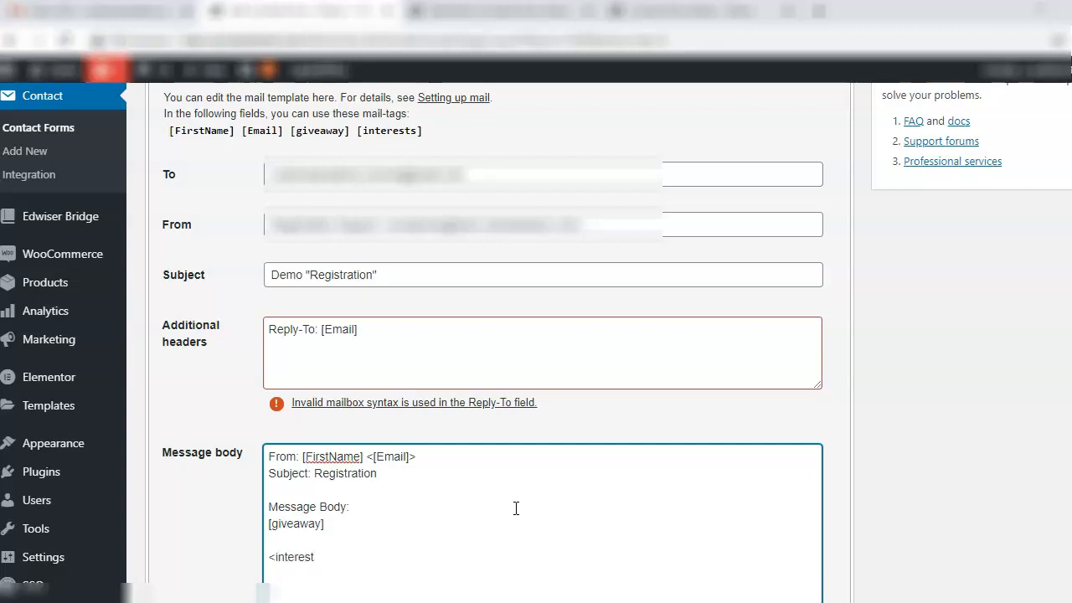
{"action": "type", "text": "s]"}
Insert "Hello," and the line "I am registering for the newsletter." above the [giveaway] mail-tag, followed by a blank line.
{"action": "key", "text": "Up"}
{"action": "key", "text": "Up"}
{"action": "key", "text": "Home"}
{"action": "type", "text": "Hello,"}
{"action": "key", "text": "Return"}
{"action": "type", "text": "I am registering for"}
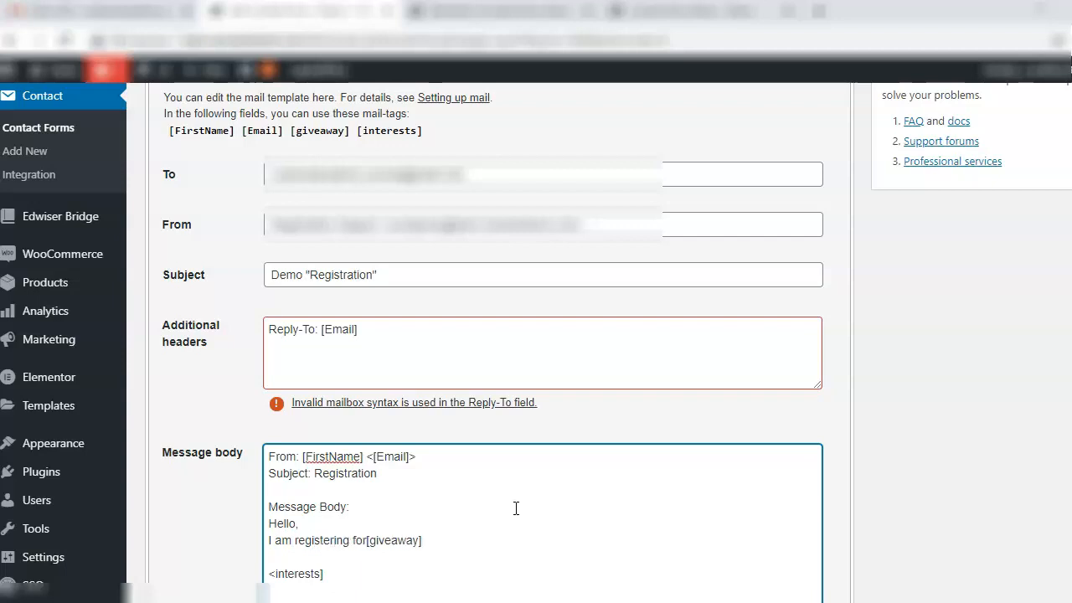
{"action": "key", "text": "Return"}
{"action": "key", "text": "Return"}
{"action": "type", "text": "the  newsletter."}
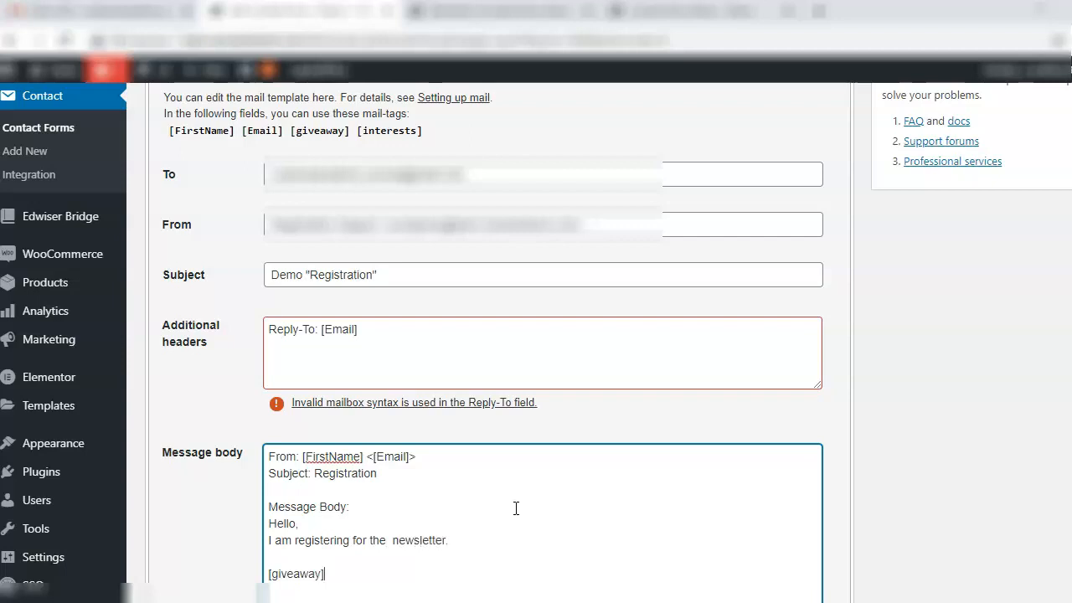
Correct the opening bracket of the interests mail-tag so it reads [interests], and save the form.
{"action": "key", "text": "Return"}
{"action": "key", "text": "Return"}
{"action": "type", "text": "<interests]"}
{"action": "key", "text": "Return"}
{"action": "key", "text": "Return"}
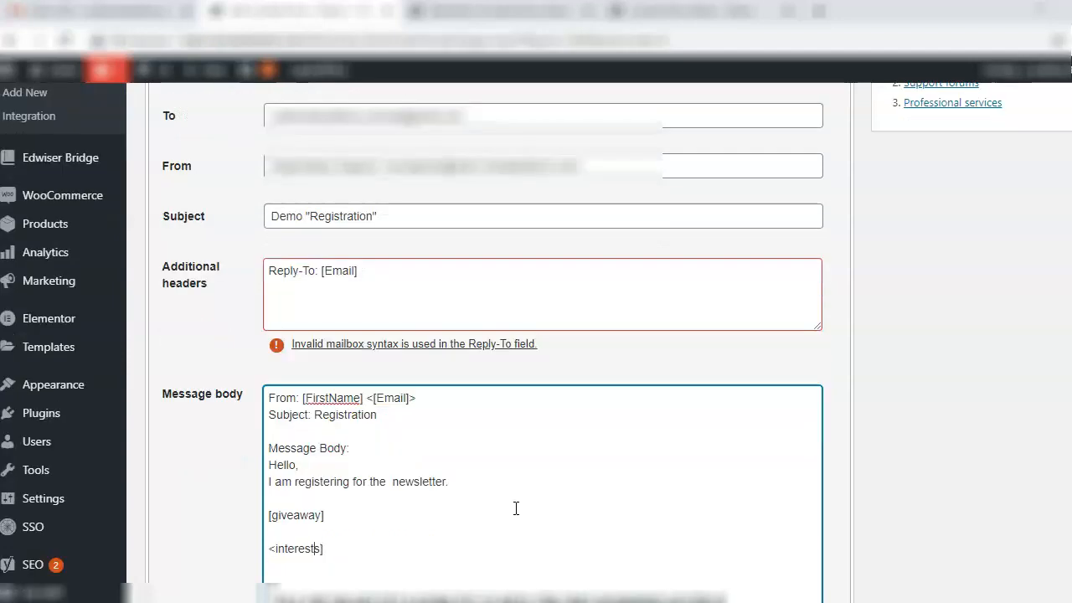
{"action": "key", "text": "BackSpace"}
{"action": "type", "text": "["}
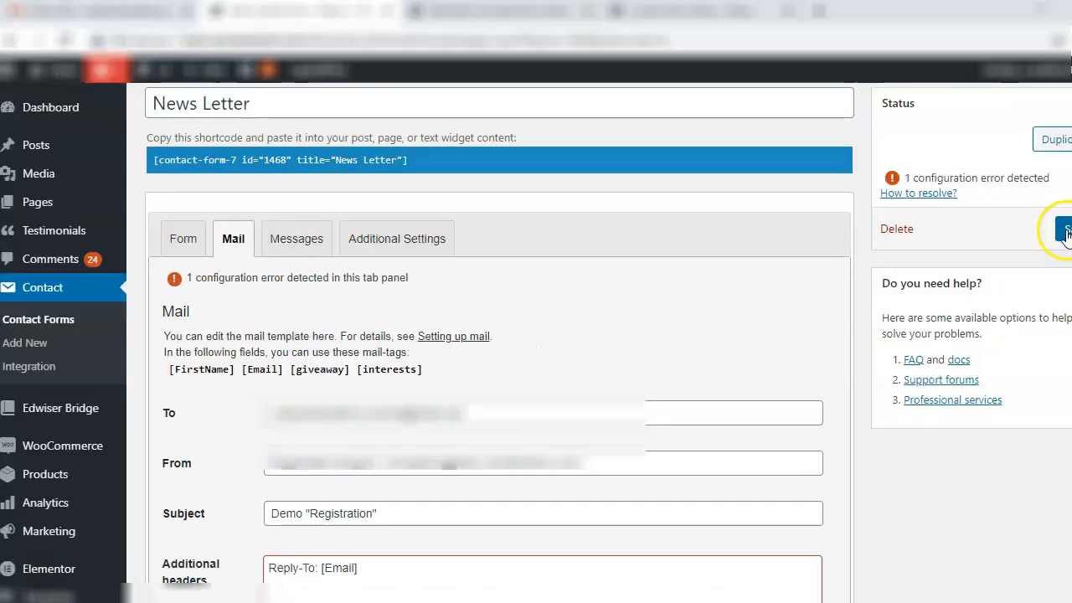
{"action": "left_click", "coordinate": [1066, 232]}
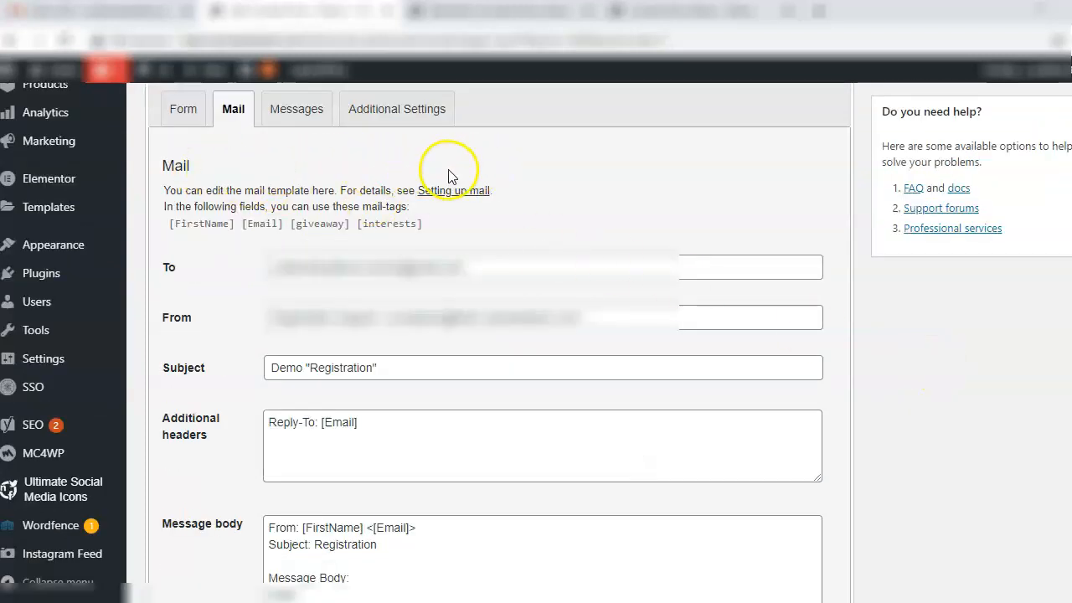
Enable the additional Mail (2) template and change its To field's mail-tag to [Email].
{"action": "scroll", "coordinate": [1005, 509], "scroll_direction": "down", "scroll_amount": 7}
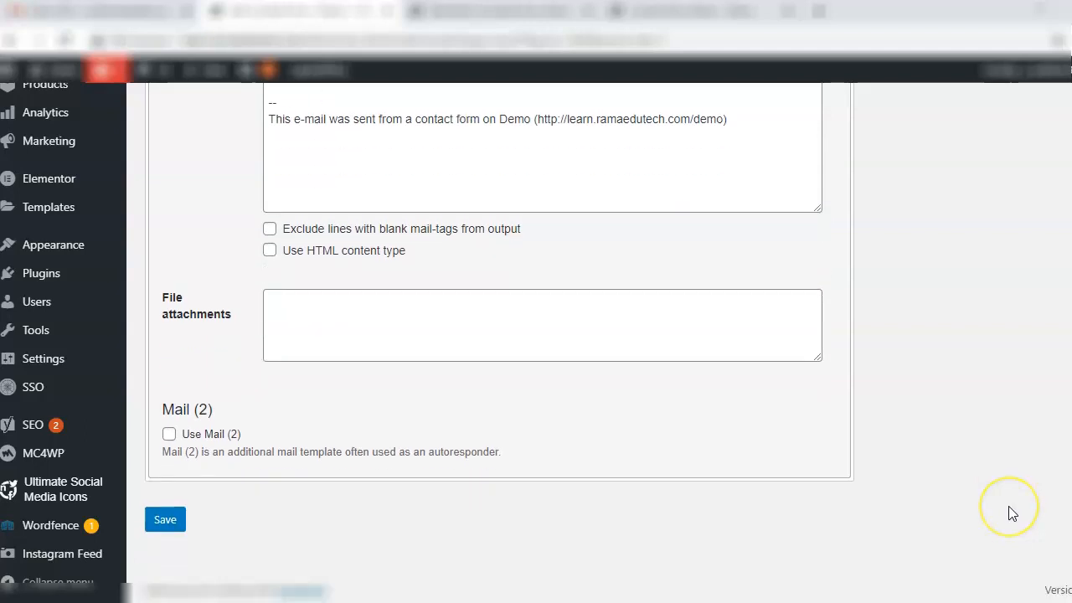
{"action": "left_click", "coordinate": [169, 434]}
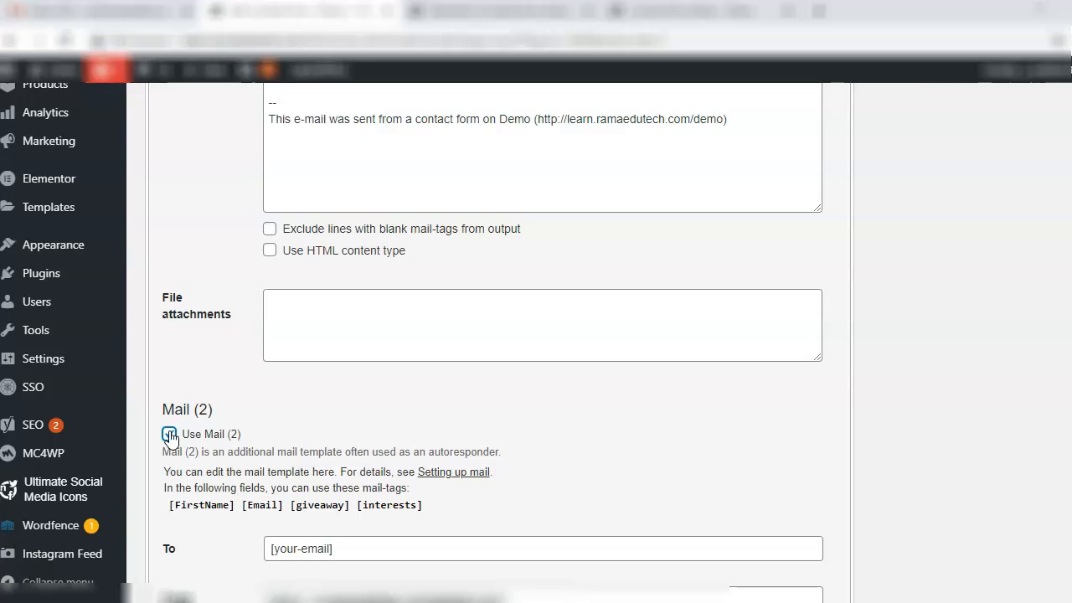
{"action": "scroll", "coordinate": [170, 433], "scroll_direction": "down", "scroll_amount": 5}
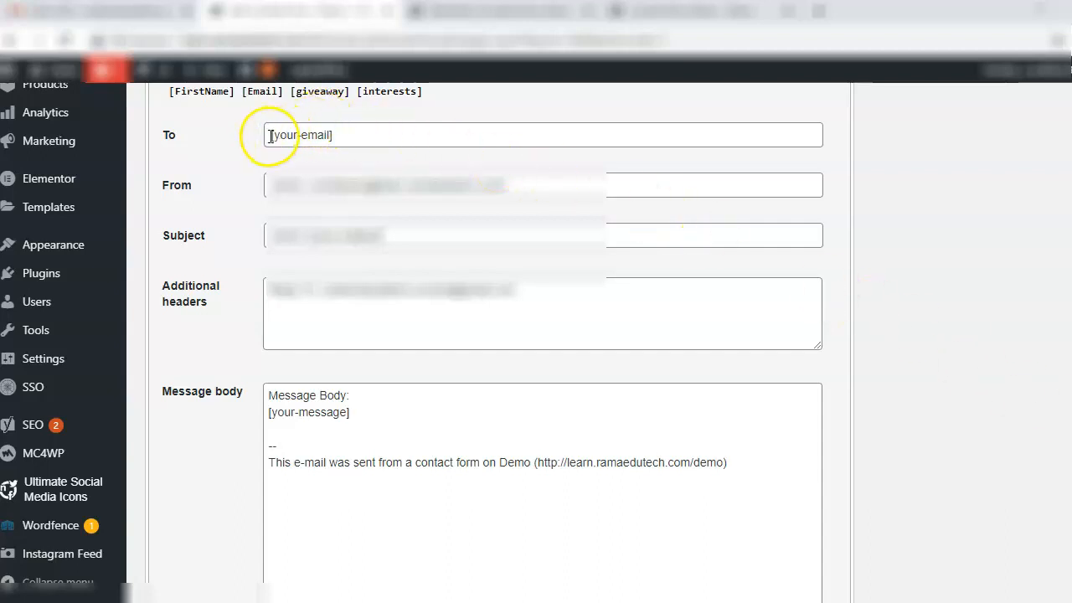
{"action": "left_click", "coordinate": [262, 97]}
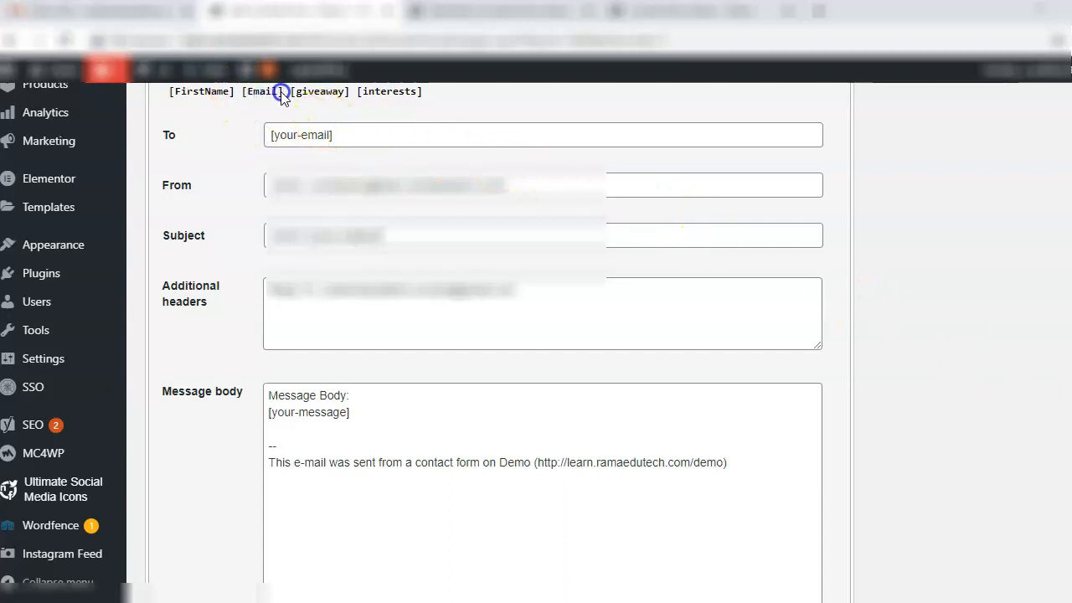
{"action": "double_click", "coordinate": [312, 138]}
{"action": "key", "text": "Left"}
{"action": "key", "text": "BackSpace"}
{"action": "key", "text": "BackSpace"}
{"action": "key", "text": "BackSpace"}
{"action": "key", "text": "BackSpace"}
{"action": "key", "text": "BackSpace"}
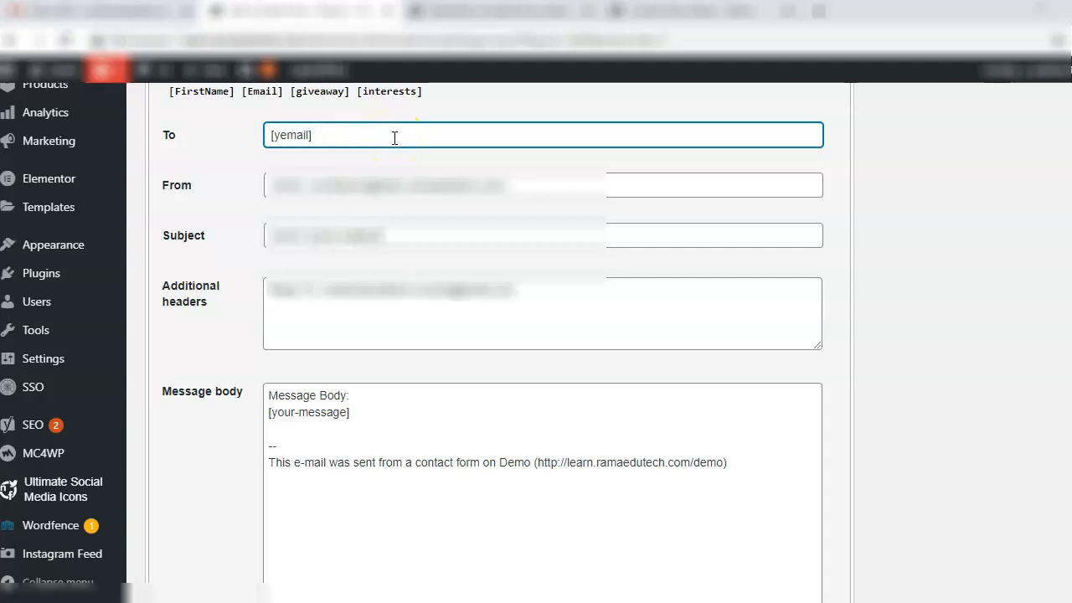
{"action": "key", "text": "Delete"}
{"action": "type", "text": "E"}
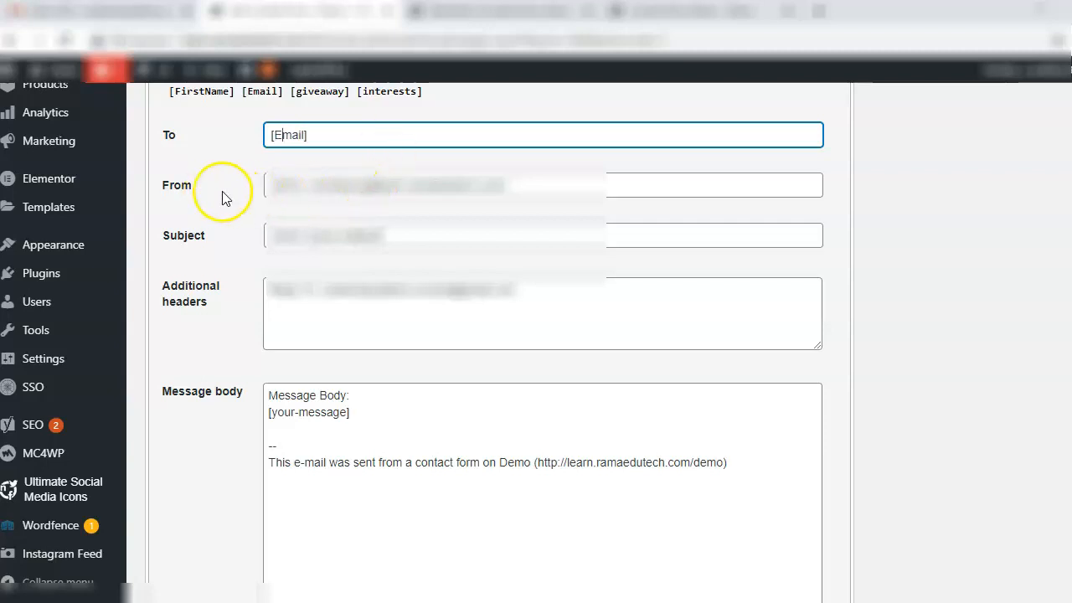
Replace the sender name in Mail (2)'s From field with the tech support name, keeping the sender's email address.
{"action": "left_click", "coordinate": [302, 187]}
{"action": "key", "text": "BackSpace"}
{"action": "key", "text": "BackSpace"}
{"action": "key", "text": "BackSpace"}
{"action": "key", "text": "BackSpace"}
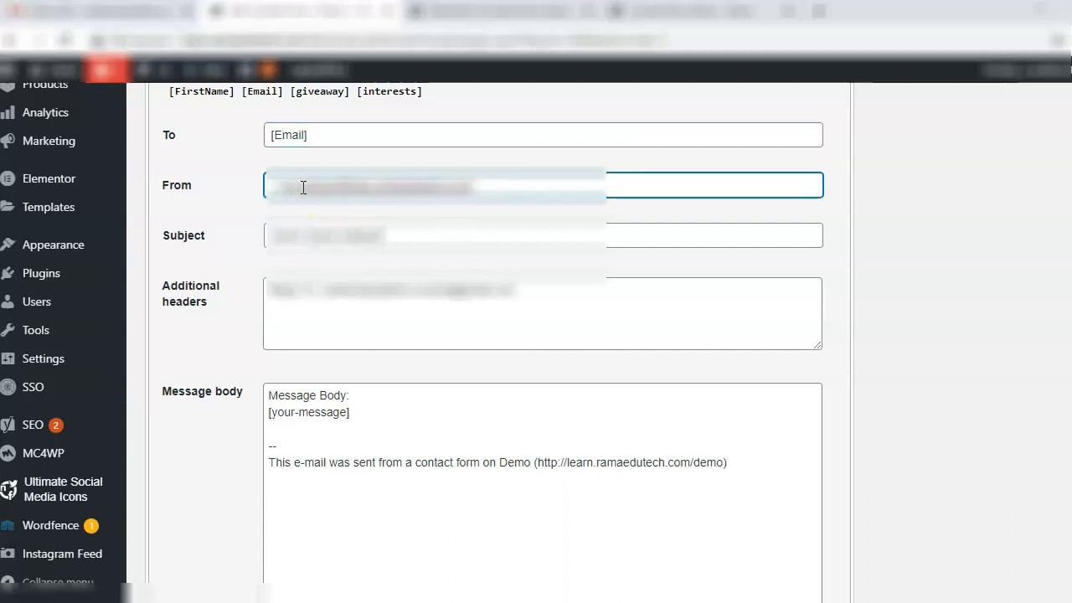
{"action": "key", "text": "ctrl+v"}
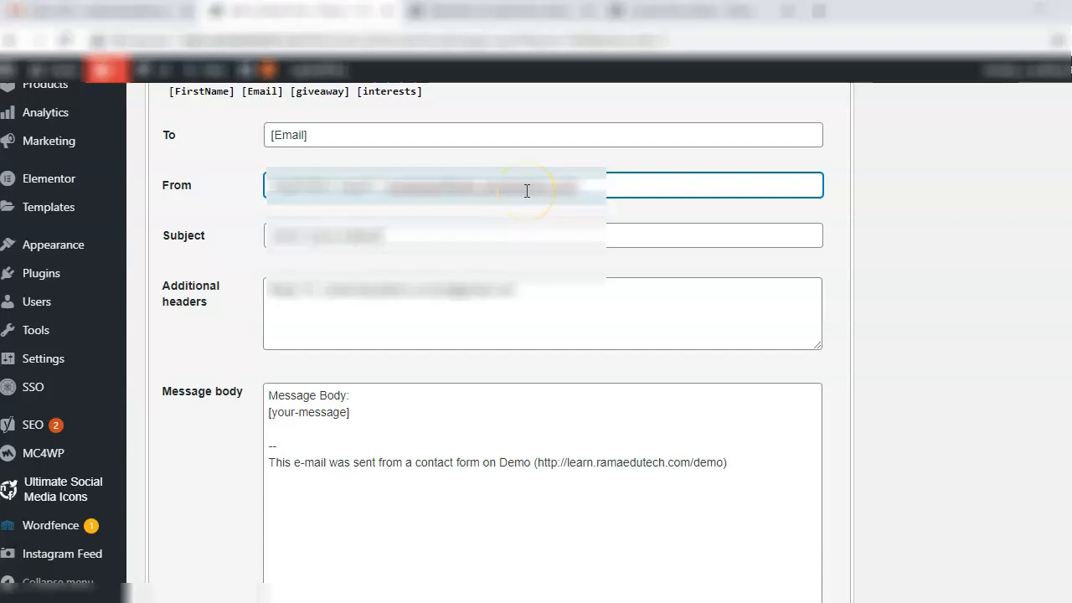
Replace the Mail (2) subject with a line stating that the registration was successful.
{"action": "left_click", "coordinate": [309, 234]}
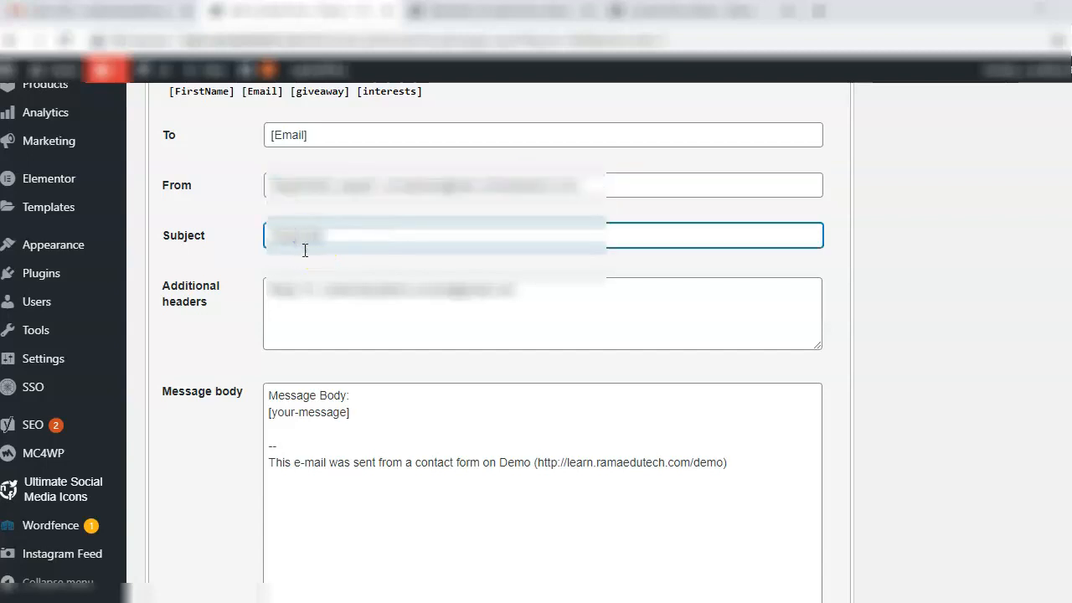
{"action": "type", "text": "onSuccess"}
{"action": "type", "text": "fu"}
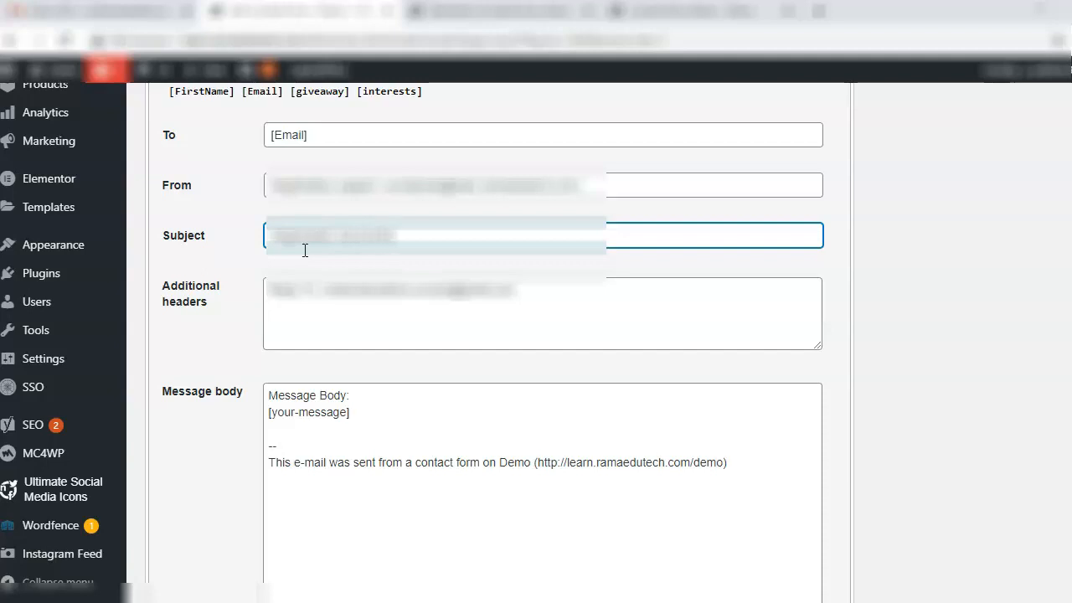
Replace [your-message] in the Mail (2) message body with "You are registered for the news letter.".
{"action": "left_click", "coordinate": [345, 412]}
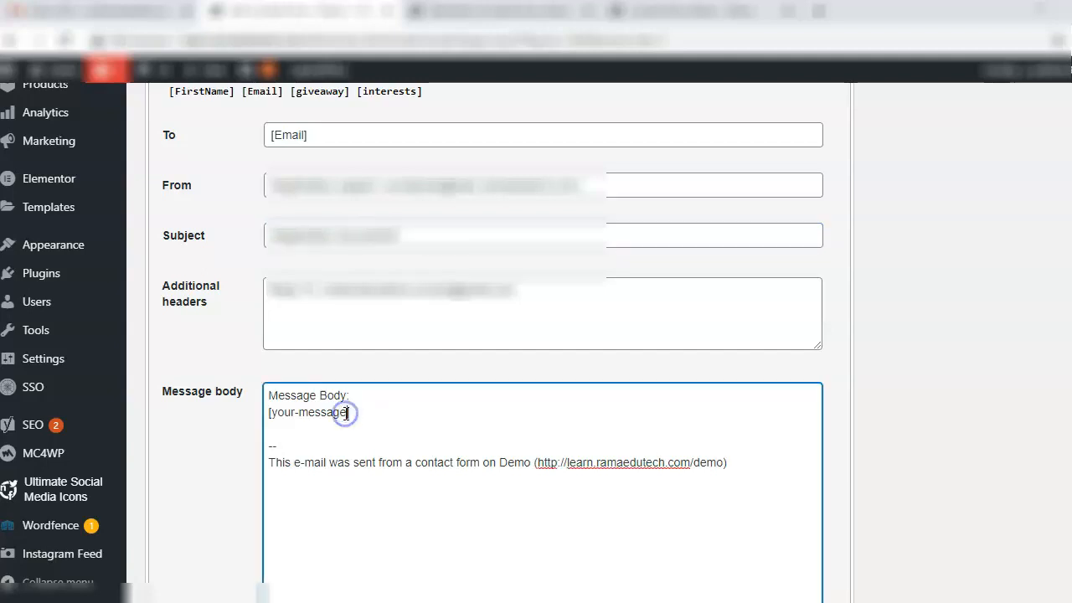
{"action": "key", "text": "BackSpace"}
{"action": "key", "text": "BackSpace"}
{"action": "key", "text": "BackSpace"}
{"action": "key", "text": "BackSpace"}
{"action": "key", "text": "BackSpace"}
{"action": "key", "text": "BackSpace"}
{"action": "key", "text": "BackSpace"}
{"action": "key", "text": "BackSpace"}
{"action": "key", "text": "BackSpace"}
{"action": "key", "text": "BackSpace"}
{"action": "key", "text": "BackSpace"}
{"action": "key", "text": "BackSpace"}
{"action": "left_click", "coordinate": [346, 410]}
{"action": "key", "text": "BackSpace"}
{"action": "key", "text": "BackSpace"}
{"action": "type", "text": "Y"}
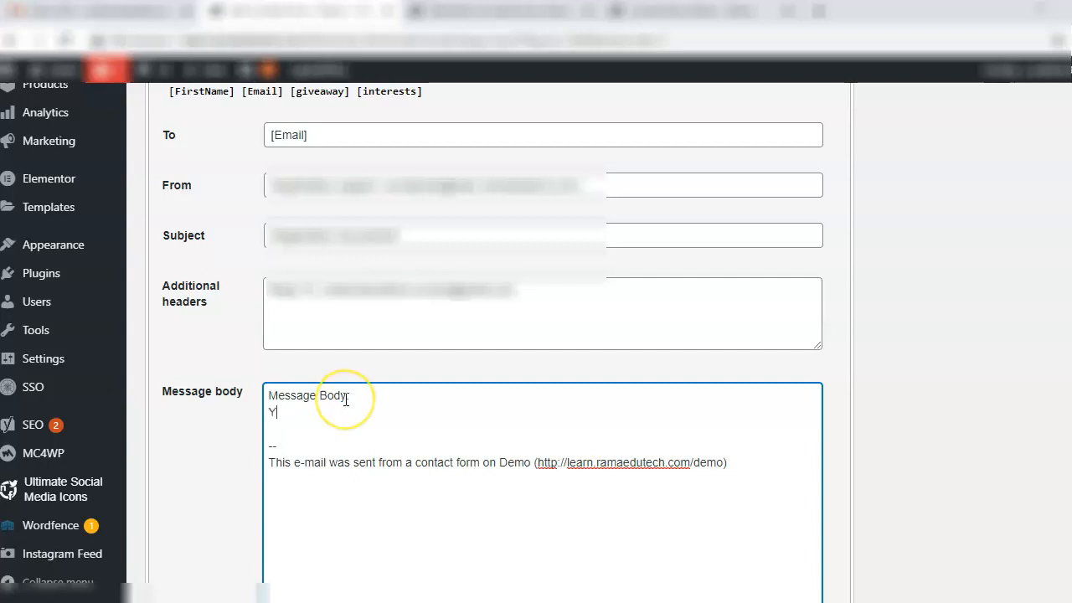
{"action": "type", "text": "ou are register"}
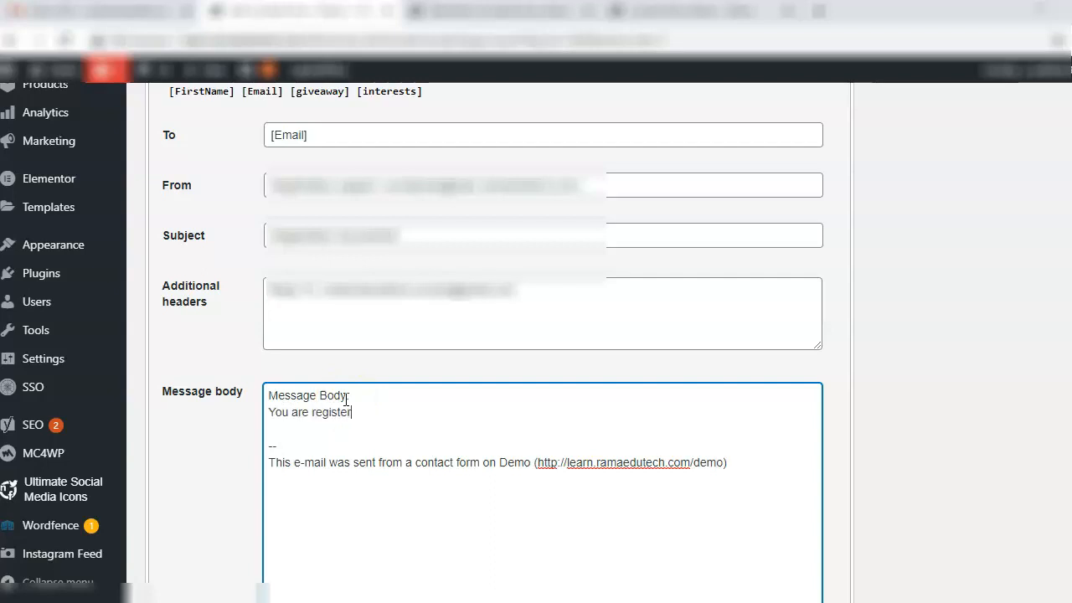
{"action": "type", "text": "ed for the news letter."}
Add "Your choice for the giveaway i.e. [giveaway]" and "and your choice of interests i.e. [interests] has been registered." to the Mail (2) body.
{"action": "key", "text": "Return"}
{"action": "type", "text": "You c"}
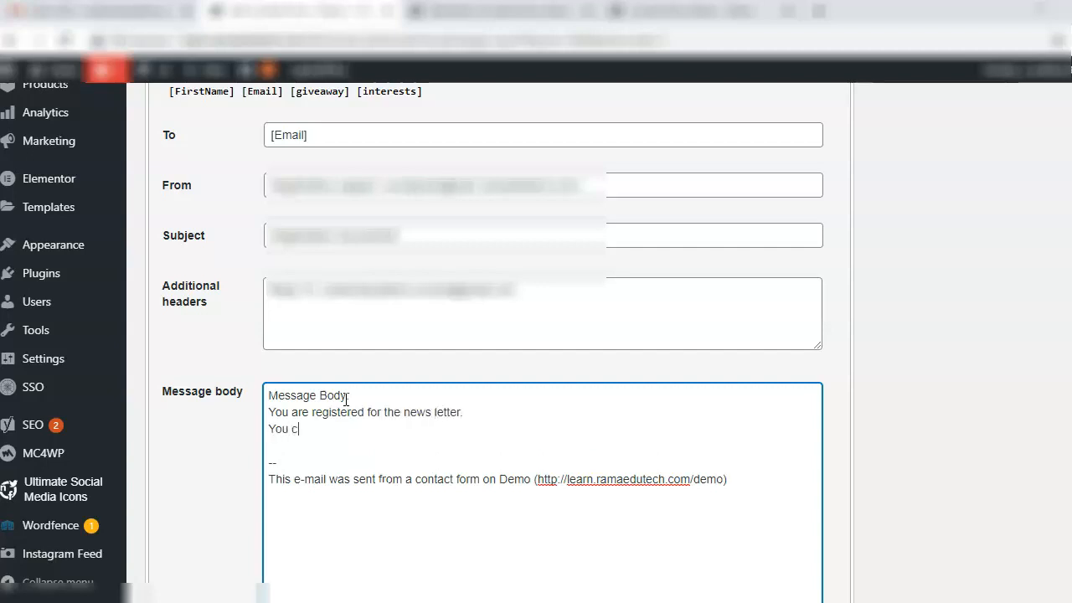
{"action": "type", "text": "hoice for the giveaway i"}
{"action": "type", "text": "giv"}
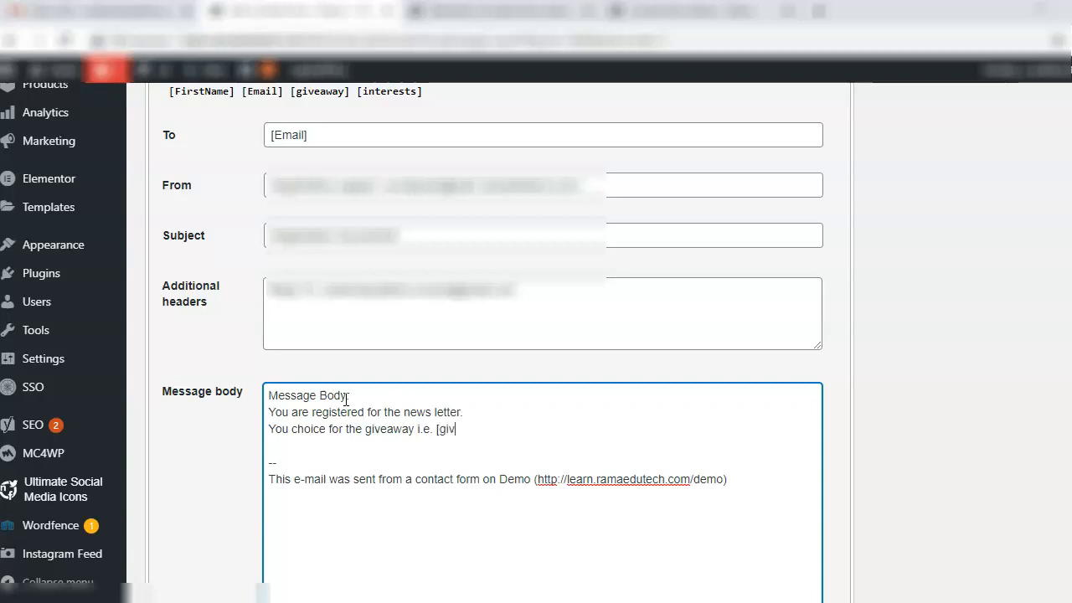
{"action": "type", "text": "eaway"}
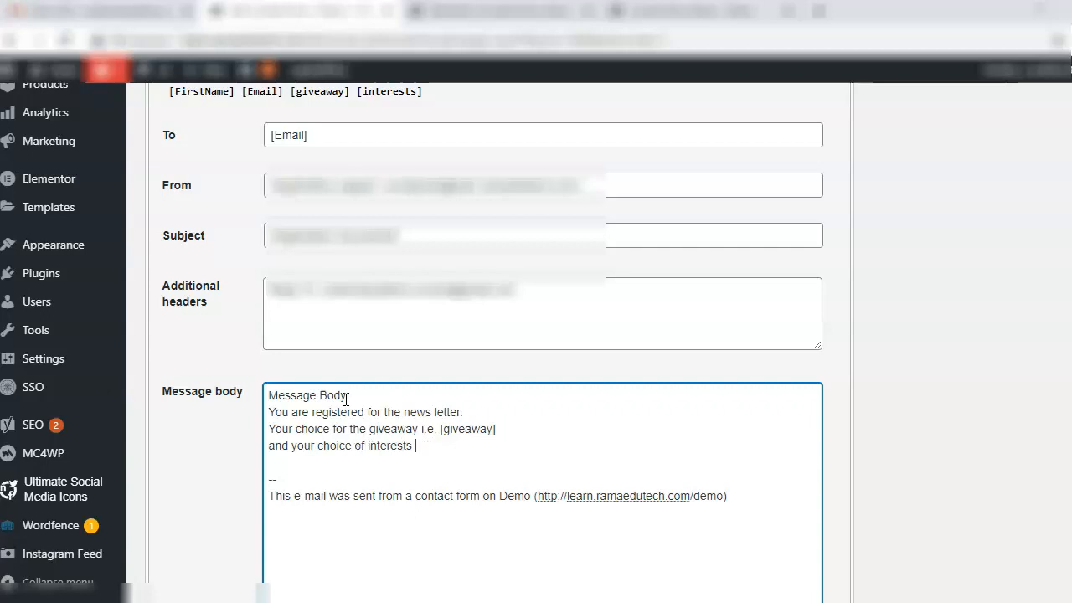
{"action": "type", "text": "have"}
{"action": "type", "text": "nterests]"}
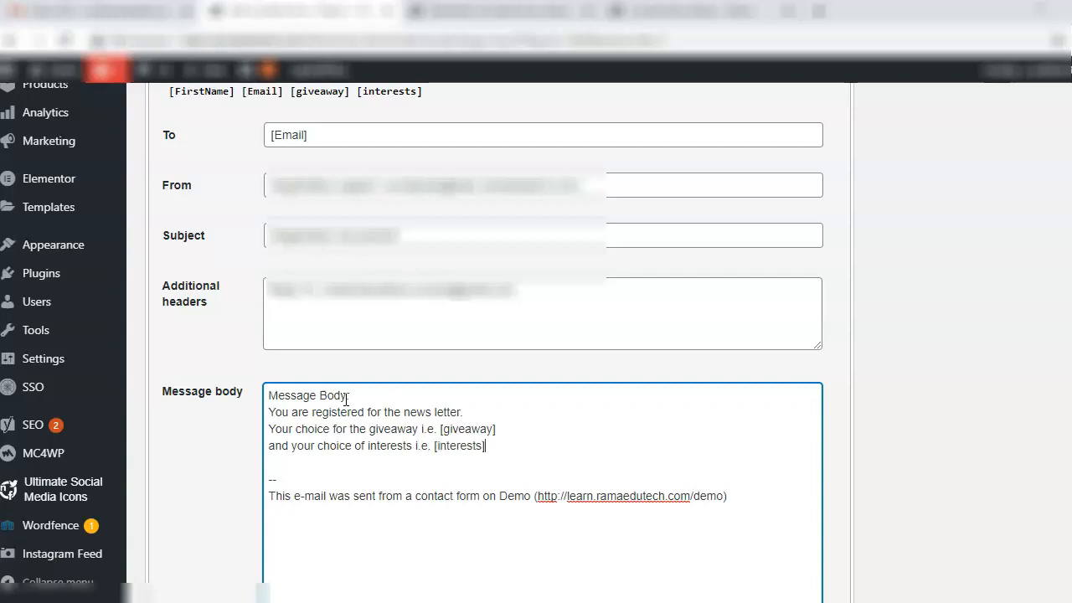
{"action": "type", "text": " has been registered."}
Close the Mail (2) message with "Thank you" and "Regards," after a blank line, and save the form.
{"action": "key", "text": "Return"}
{"action": "key", "text": "Return"}
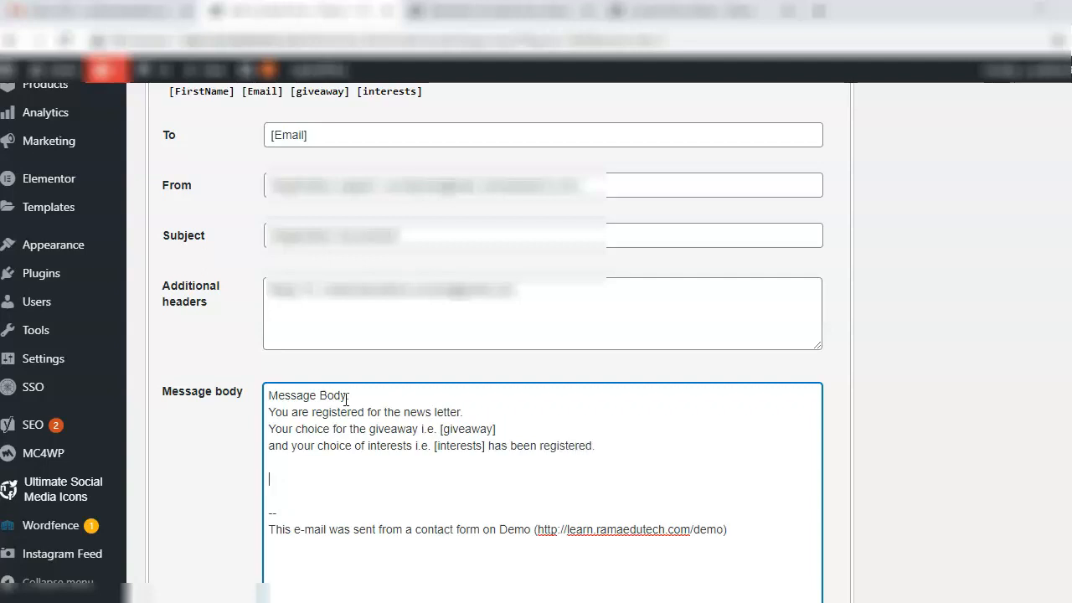
{"action": "type", "text": "Thank you"}
{"action": "key", "text": "Return"}
{"action": "type", "text": "Regards,"}
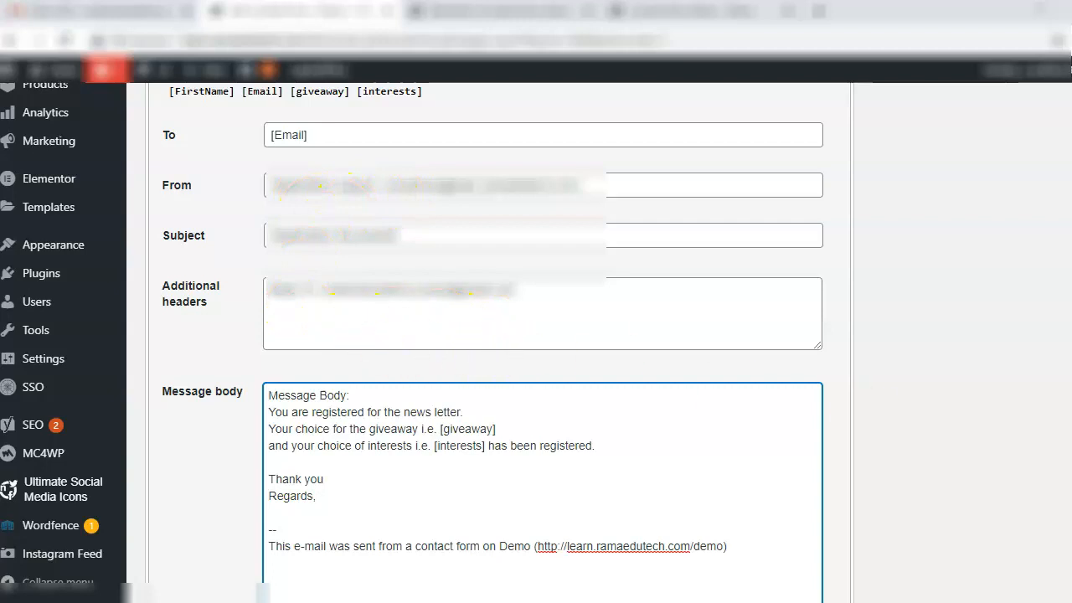
{"action": "scroll", "coordinate": [170, 565], "scroll_direction": "down", "scroll_amount": 4}
{"action": "left_click", "coordinate": [165, 565]}
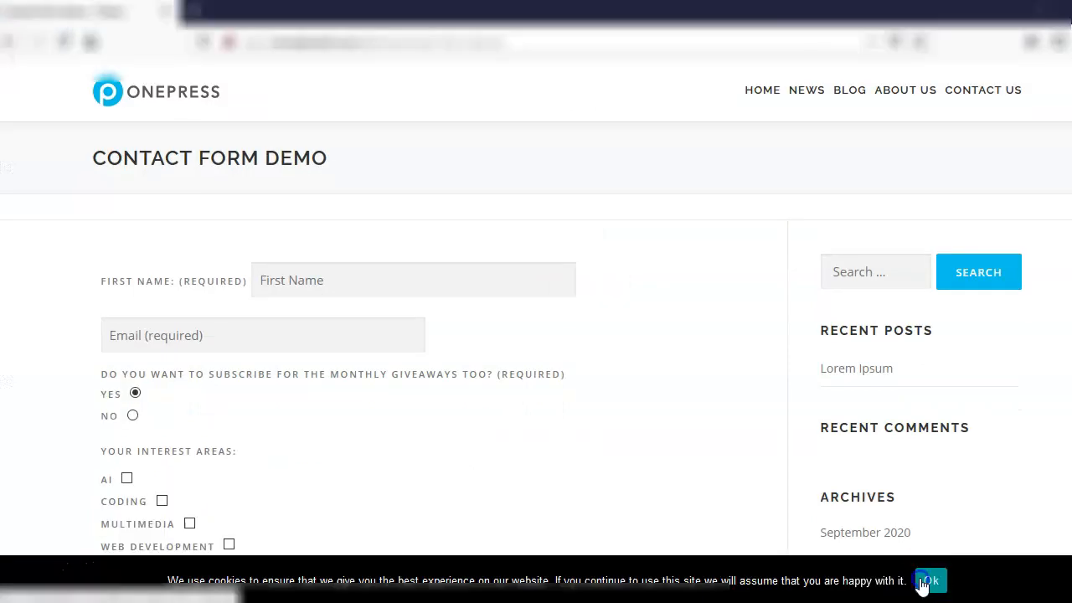
Accept the cookie notice on the published Contact Form Demo page.
{"action": "left_click", "coordinate": [922, 580]}
{"action": "left_click", "coordinate": [506, 424]}
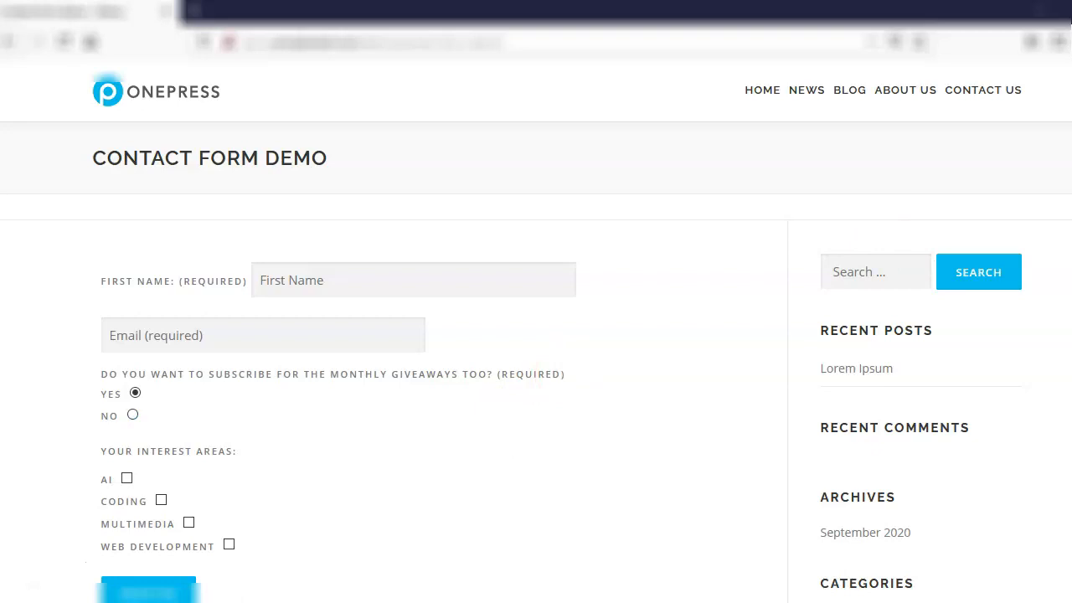
Fill in the first name and email address fields of the demo page's registration form.
{"action": "scroll", "coordinate": [536, 360], "scroll_direction": "down", "scroll_amount": 5}
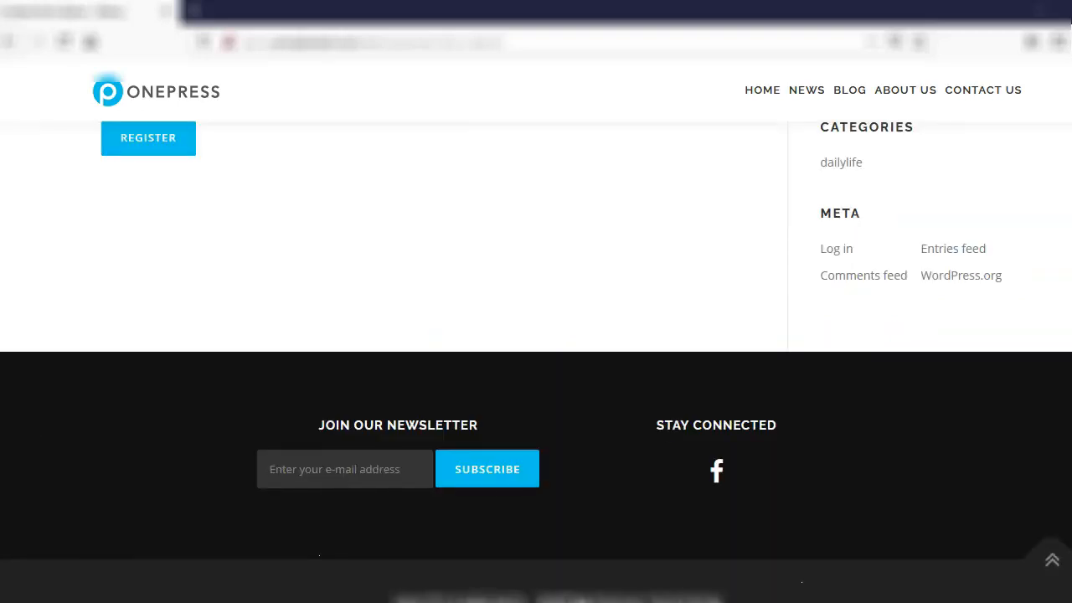
{"action": "scroll", "coordinate": [536, 360], "scroll_direction": "up", "scroll_amount": 5}
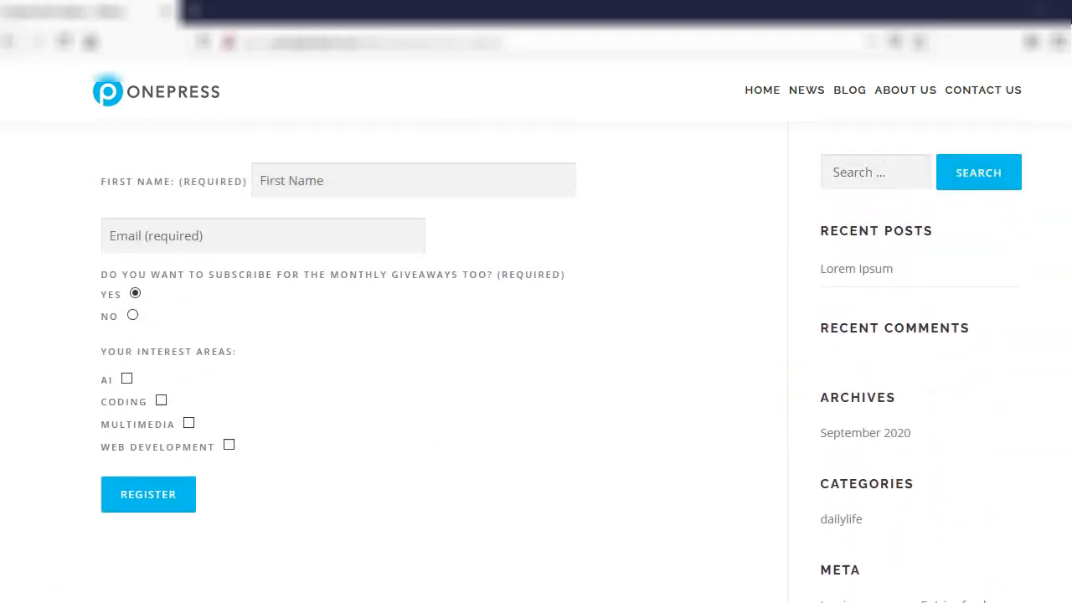
{"action": "left_click", "coordinate": [447, 216]}
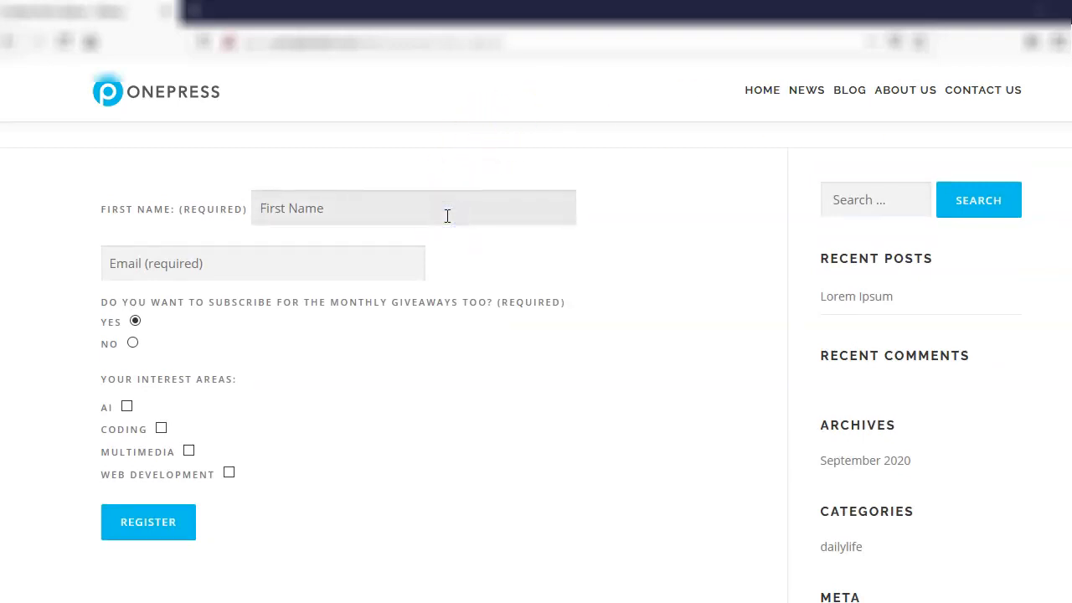
{"action": "type", "text": "gg"}
{"action": "left_click", "coordinate": [301, 268]}
{"action": "key", "text": "ctrl+v"}
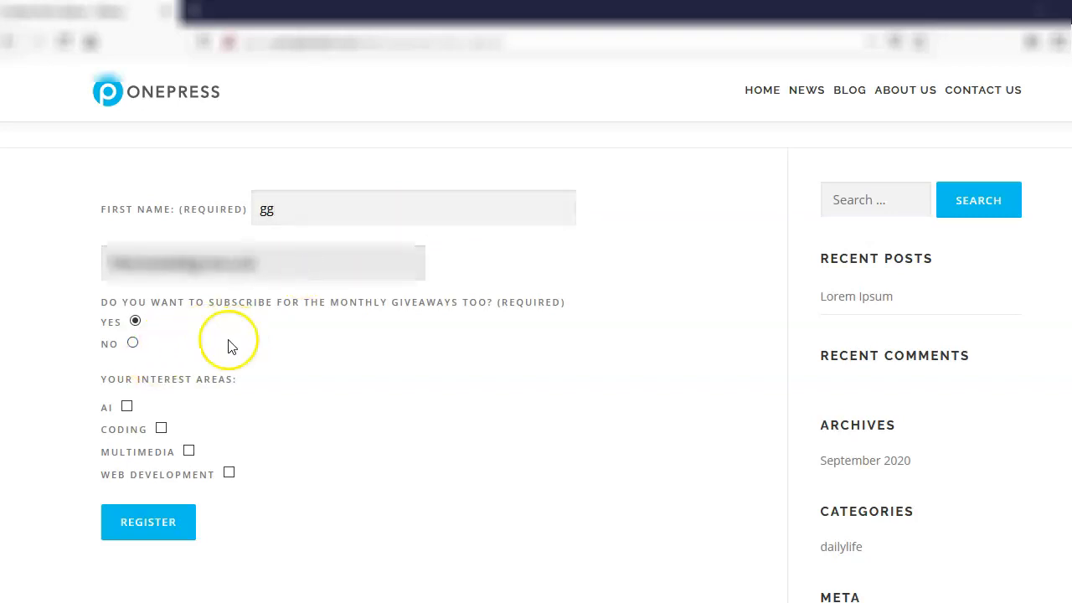
Choose AI and Coding as interest areas and submit the registration form.
{"action": "left_click", "coordinate": [128, 408]}
{"action": "left_click", "coordinate": [162, 430]}
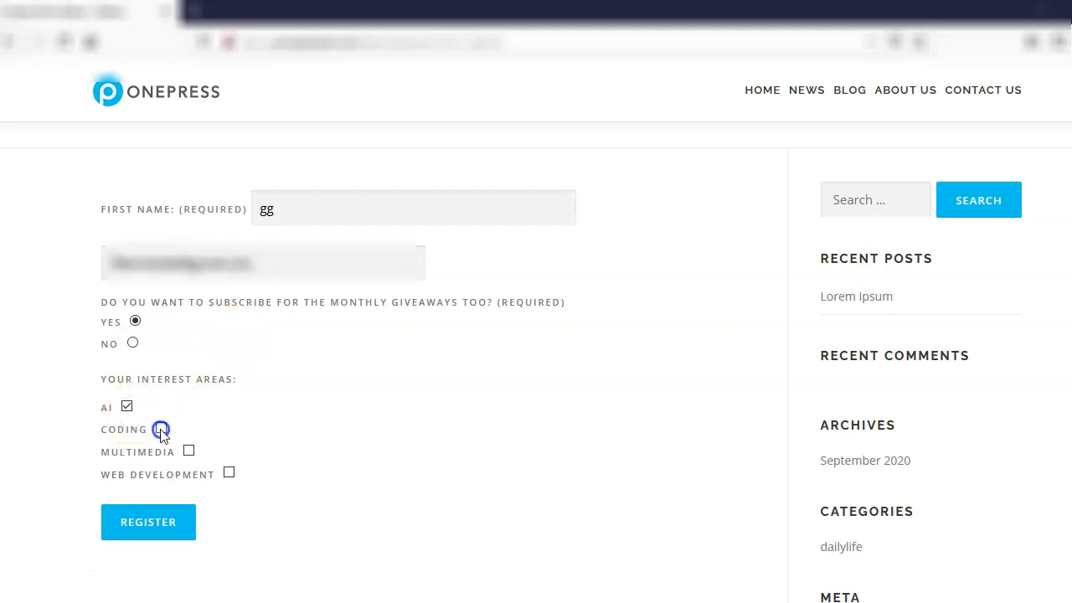
{"action": "left_click", "coordinate": [149, 526]}
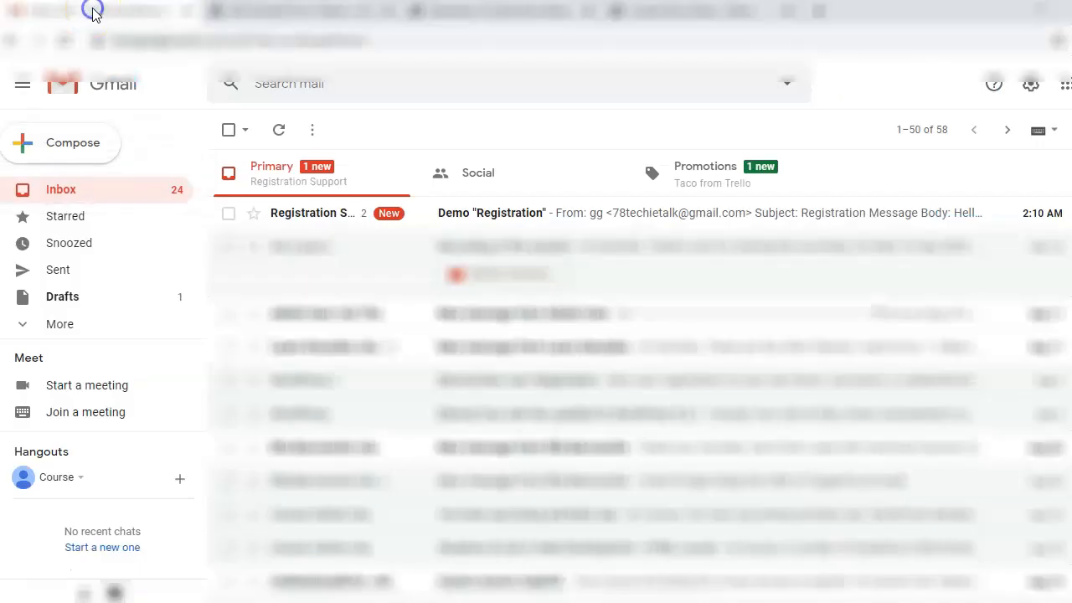
Open the Demo "Registration" email in the Gmail inbox and check the submitted sender, giveaway choice and interests.
{"action": "left_click", "coordinate": [597, 216]}
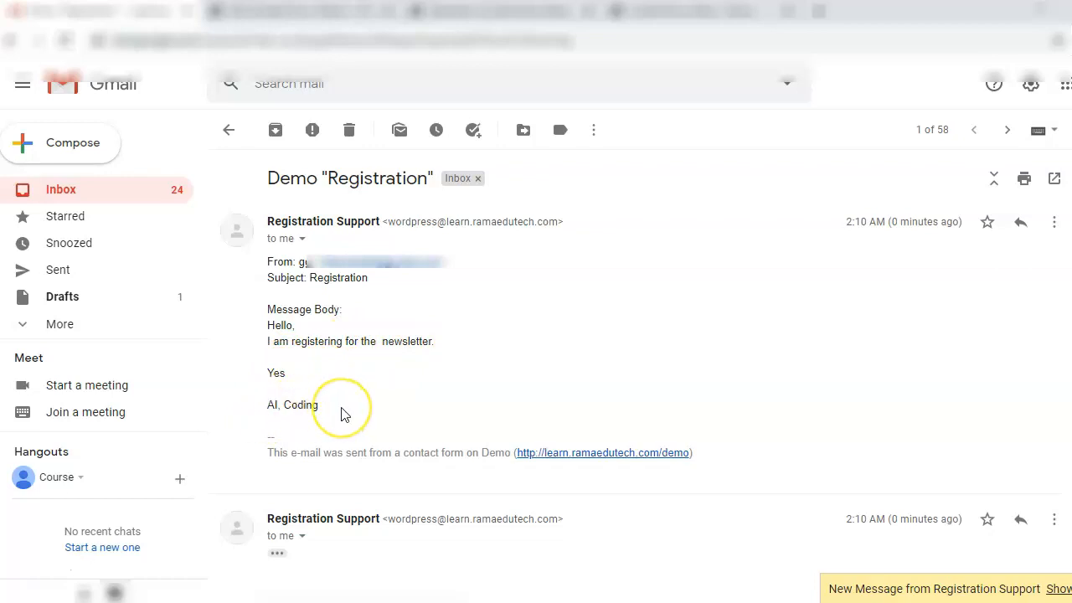
{"action": "scroll", "coordinate": [342, 415], "scroll_direction": "down", "scroll_amount": 1}
{"action": "scroll", "coordinate": [342, 414], "scroll_direction": "down", "scroll_amount": 2}
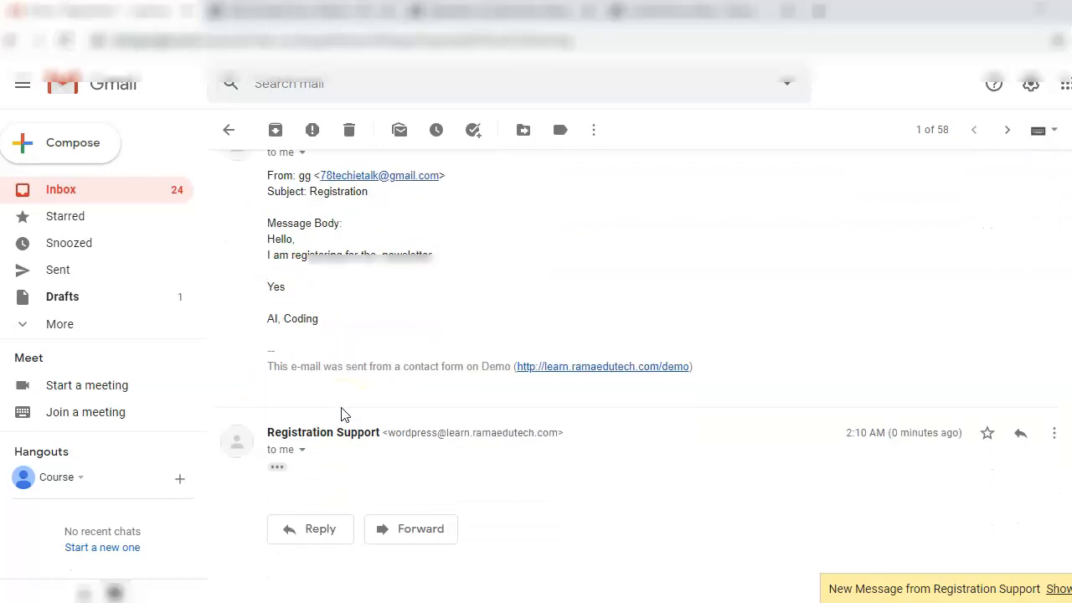
{"action": "scroll", "coordinate": [341, 415], "scroll_direction": "up", "scroll_amount": 3}
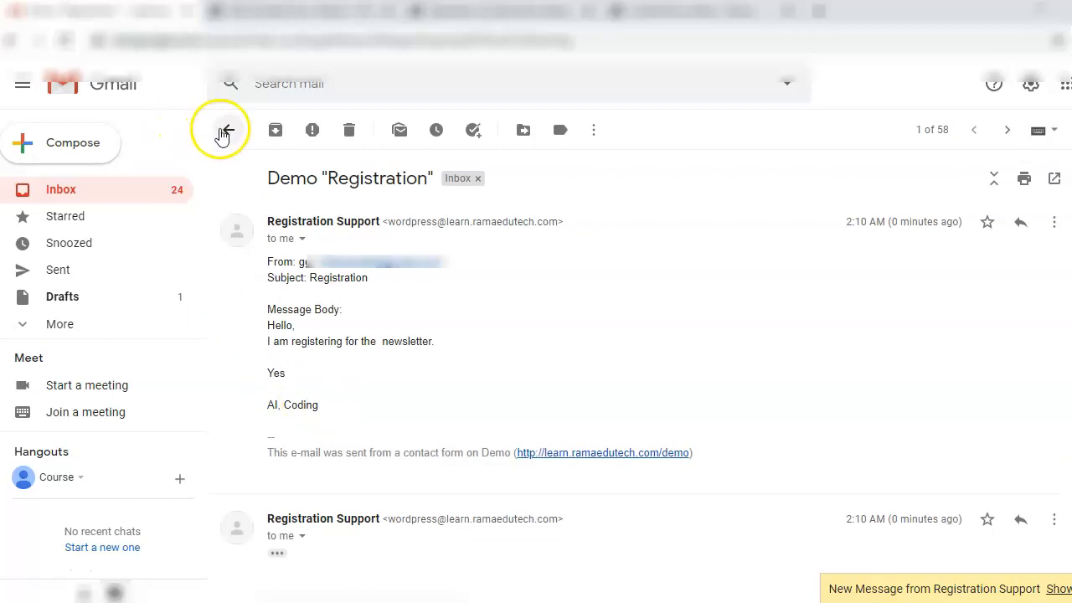
{"action": "left_click_drag", "start_coordinate": [346, 262], "coordinate": [388, 266]}
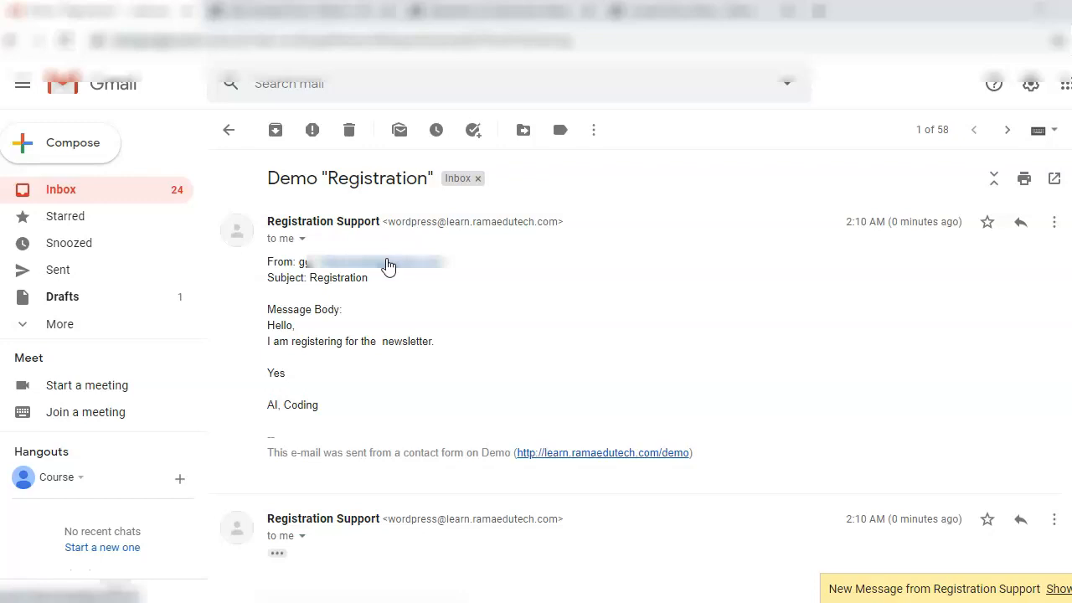
Switch back to the News Letter form editor in WordPress and look over its Messages and Additional Settings sections.
{"action": "left_click", "coordinate": [538, 13]}
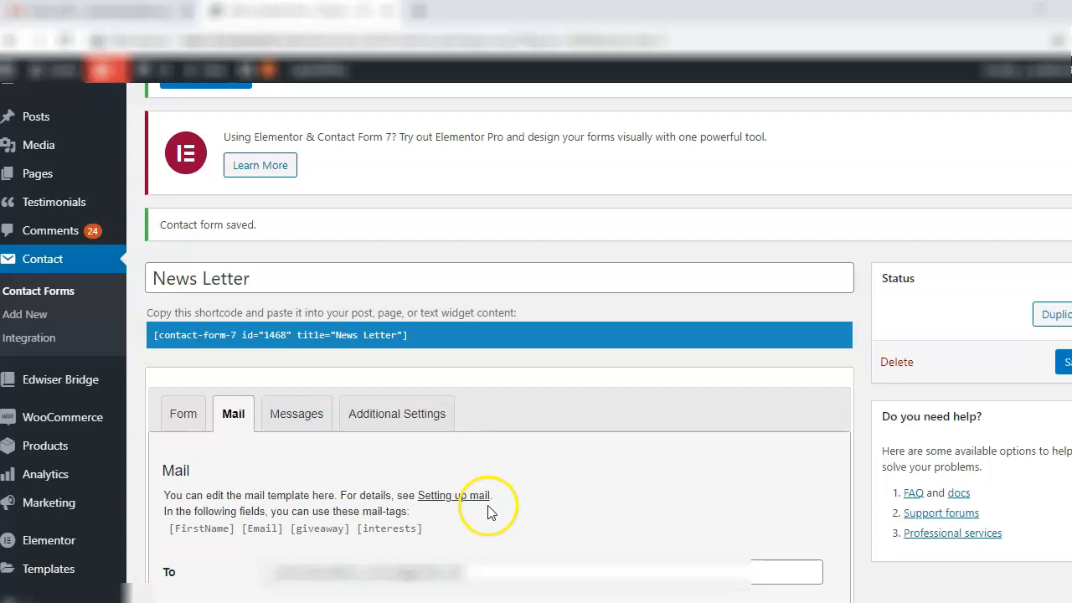
{"action": "scroll", "coordinate": [490, 513], "scroll_direction": "down", "scroll_amount": 2}
{"action": "left_click", "coordinate": [282, 245]}
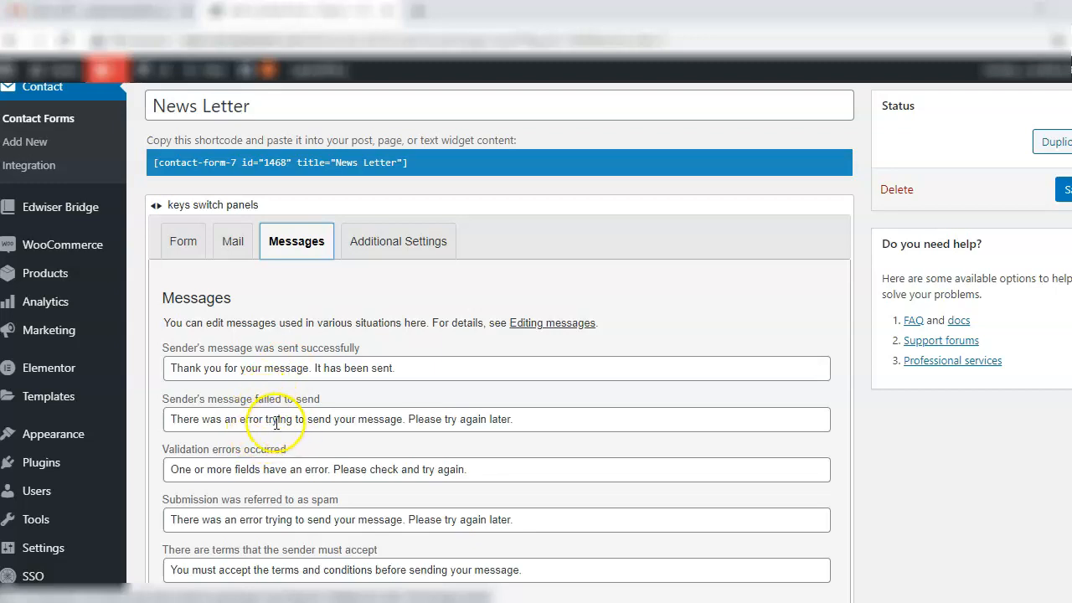
{"action": "key", "text": "Right"}
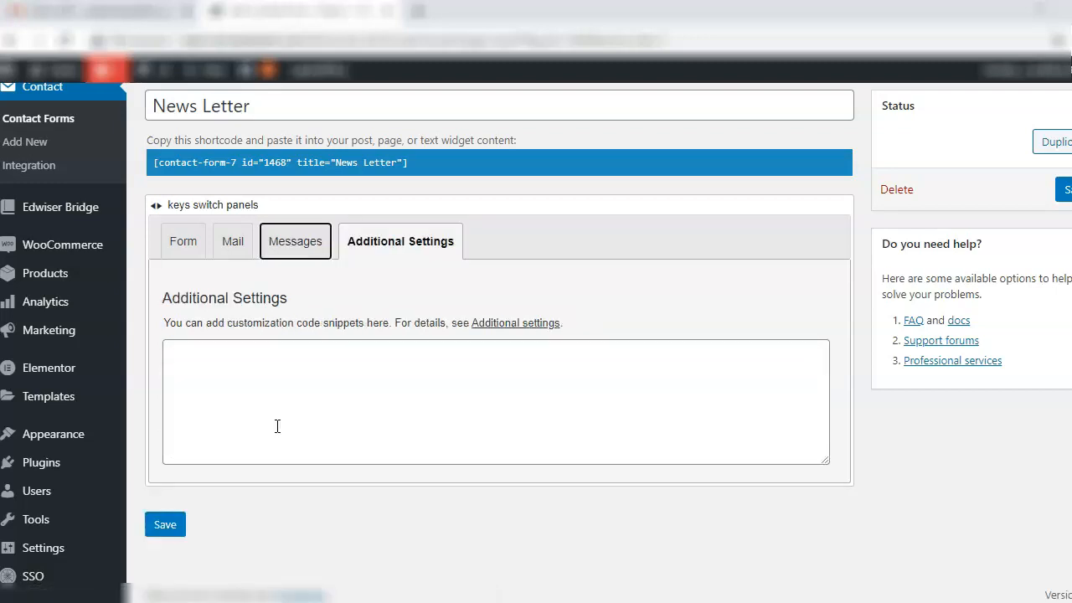
{"action": "key", "text": "Left"}
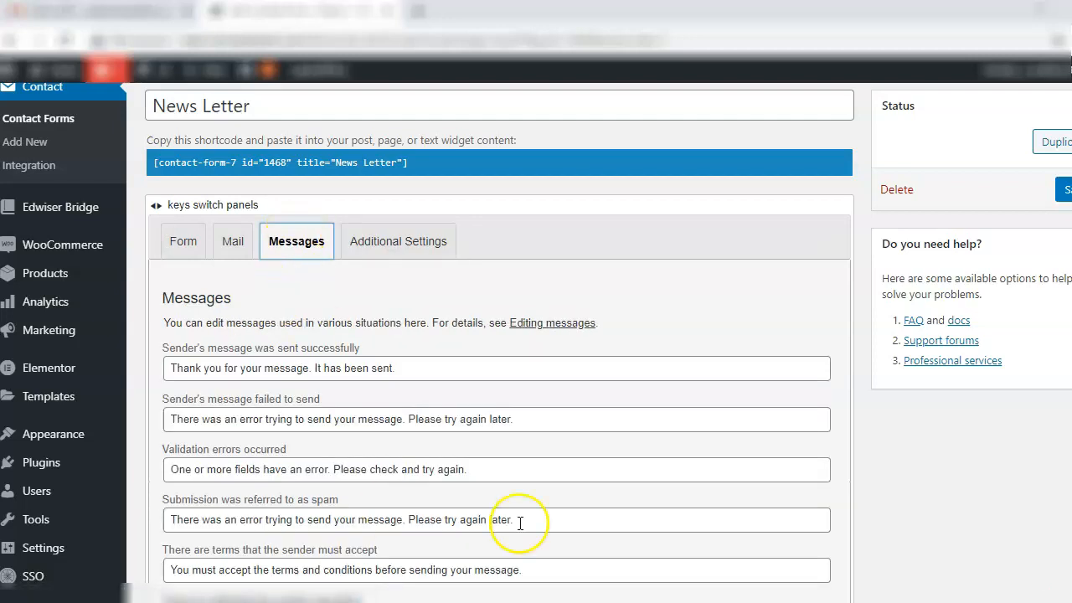
Review the form's response messages for sending, validation, required fields, dates and file uploads.
{"action": "left_click", "coordinate": [838, 490]}
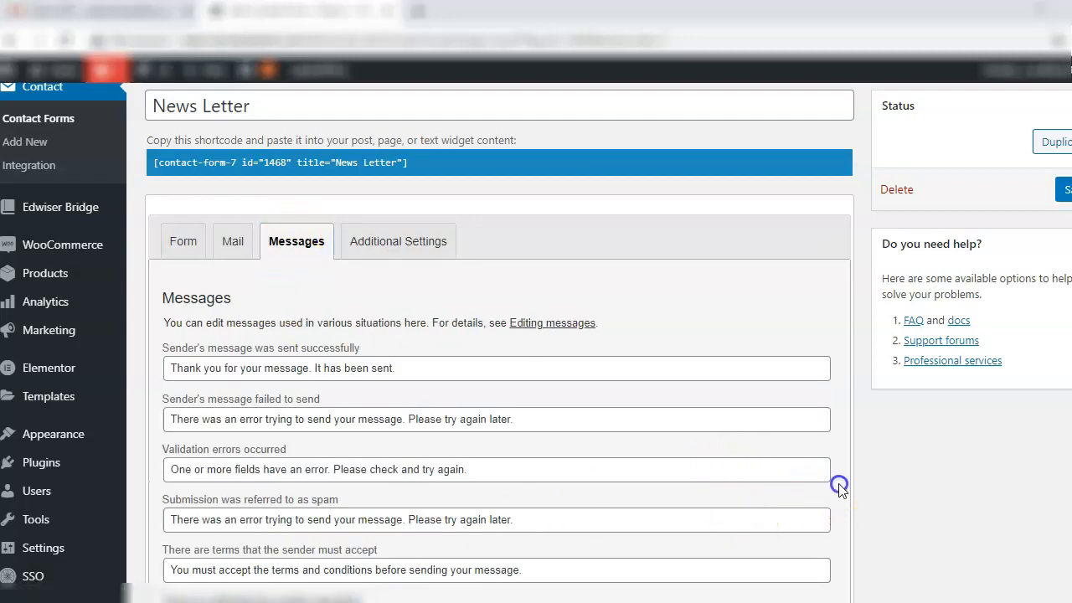
{"action": "scroll", "coordinate": [842, 491], "scroll_direction": "down", "scroll_amount": 4}
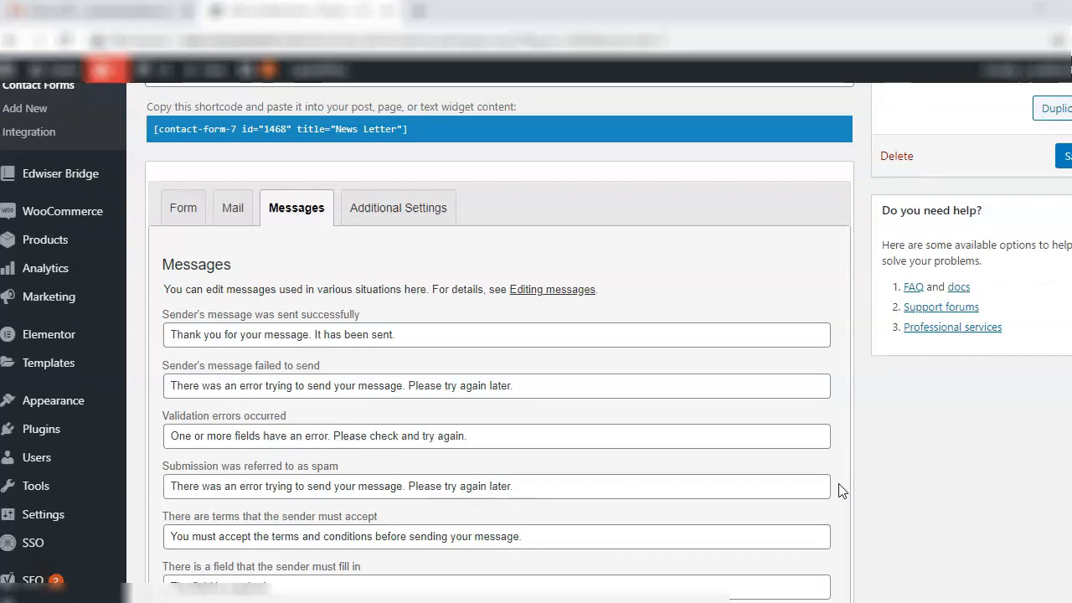
{"action": "scroll", "coordinate": [842, 491], "scroll_direction": "down", "scroll_amount": 7}
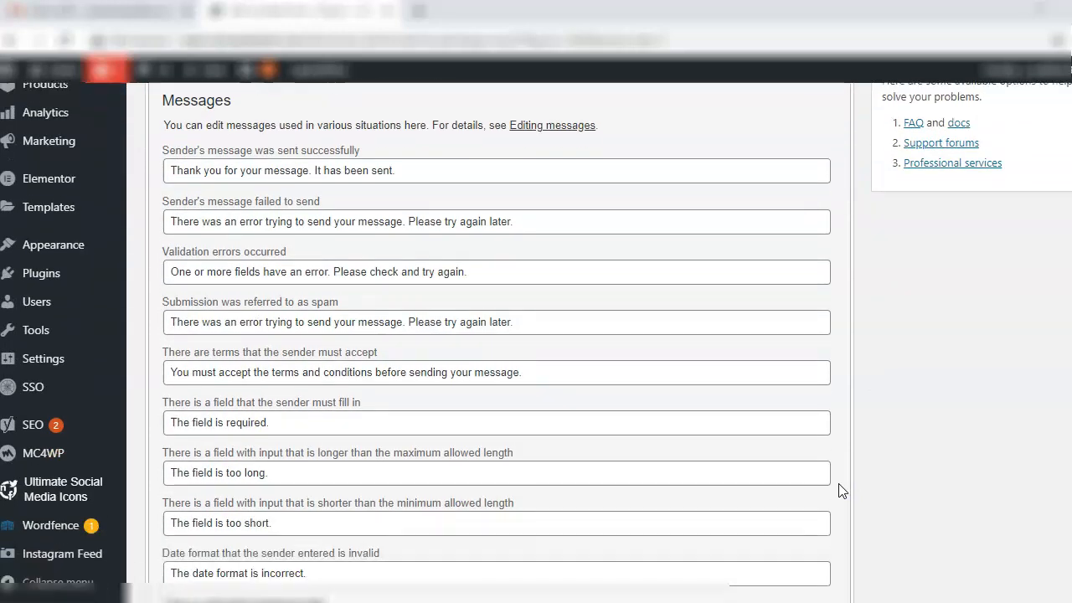
{"action": "scroll", "coordinate": [842, 490], "scroll_direction": "down", "scroll_amount": 10}
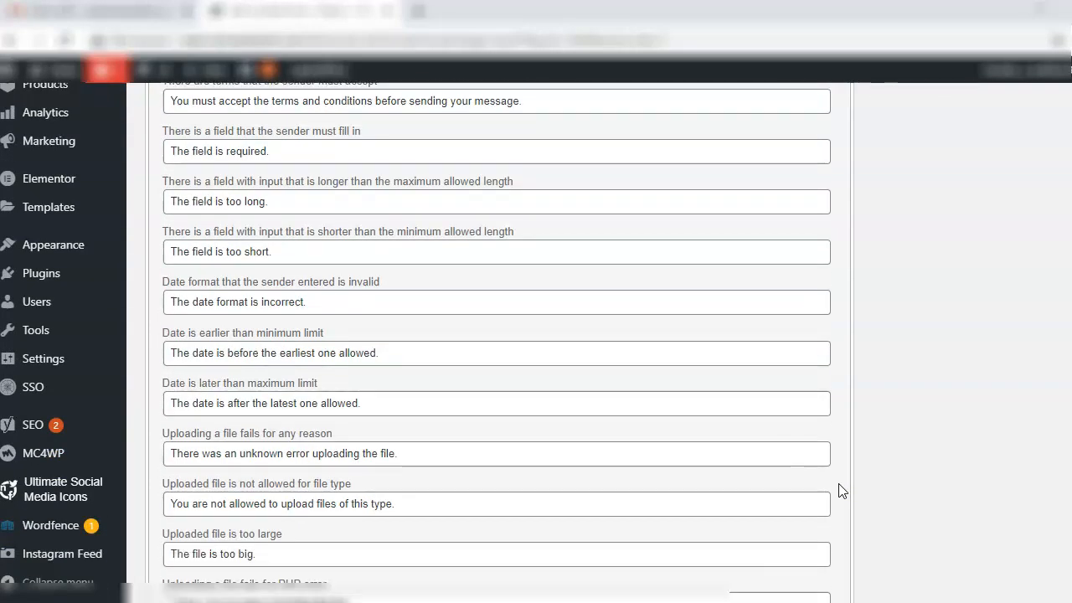
{"action": "scroll", "coordinate": [842, 491], "scroll_direction": "up", "scroll_amount": 20}
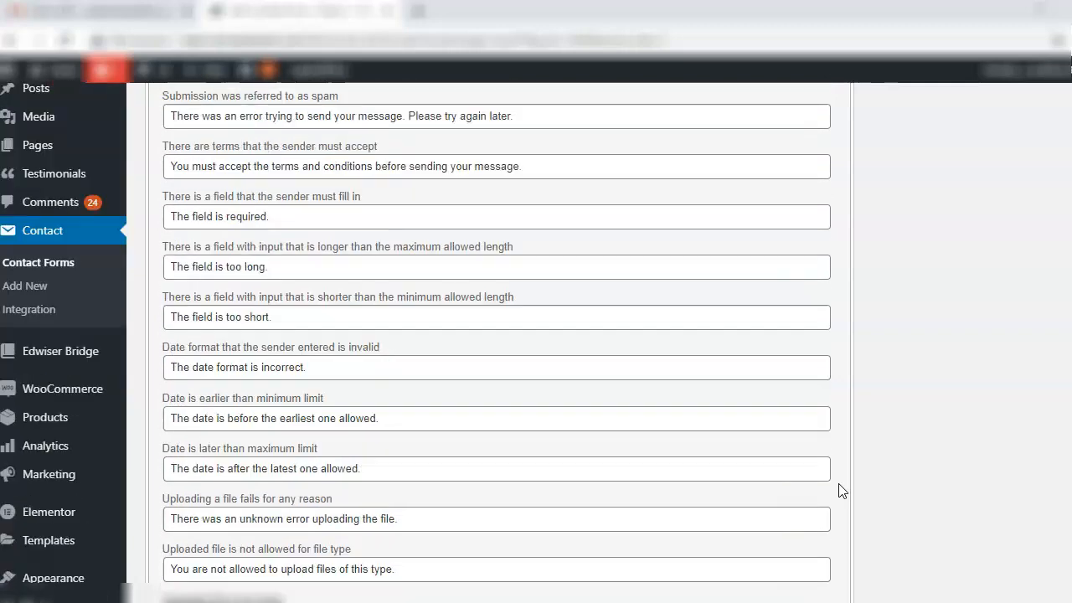
{"action": "scroll", "coordinate": [840, 486], "scroll_direction": "down", "scroll_amount": 5}
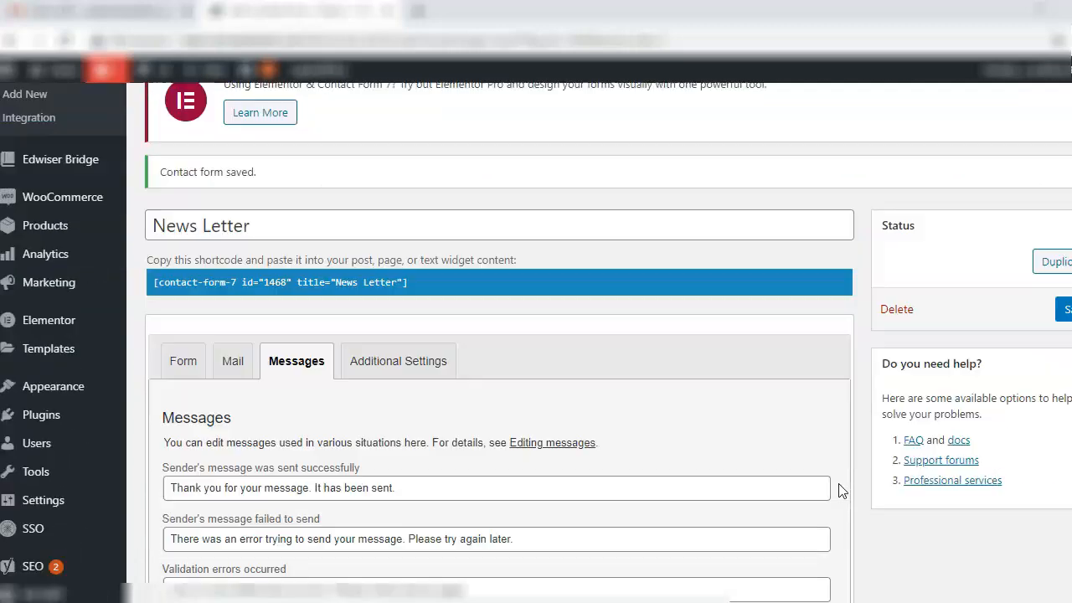
{"action": "scroll", "coordinate": [842, 491], "scroll_direction": "up", "scroll_amount": 1}
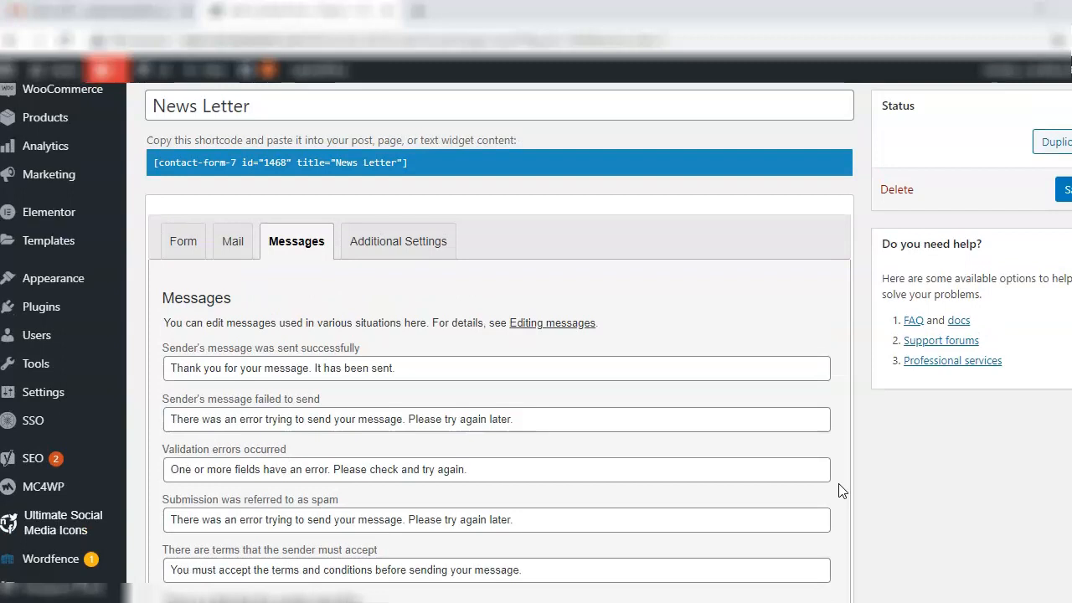
{"action": "scroll", "coordinate": [842, 491], "scroll_direction": "up", "scroll_amount": 5}
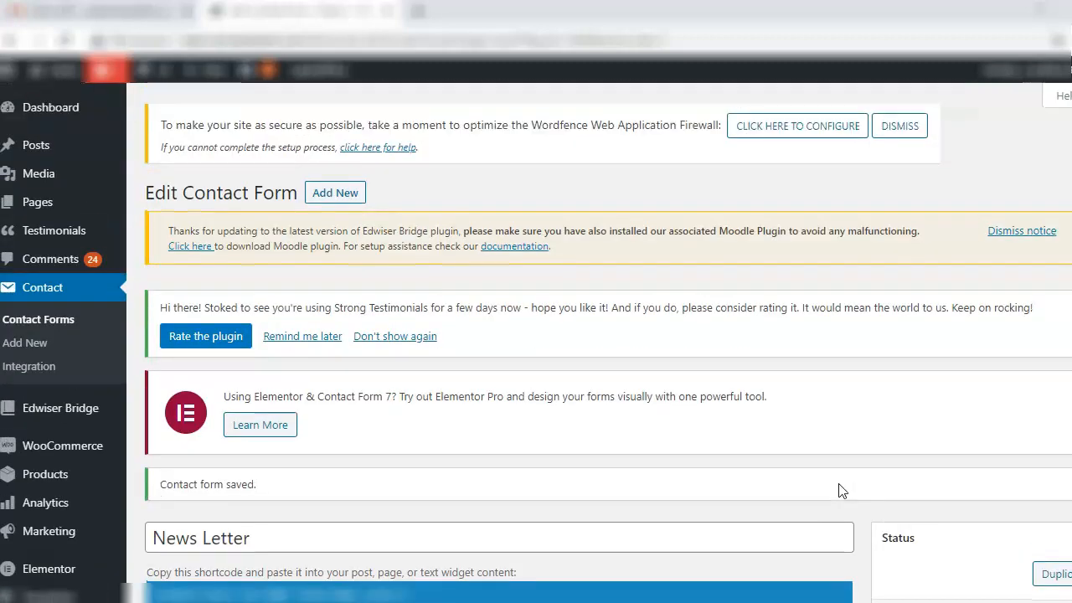
Open the reCAPTCHA integration setup in Contact Form 7, where the site key and secret key are entered.
{"action": "left_click", "coordinate": [21, 369]}
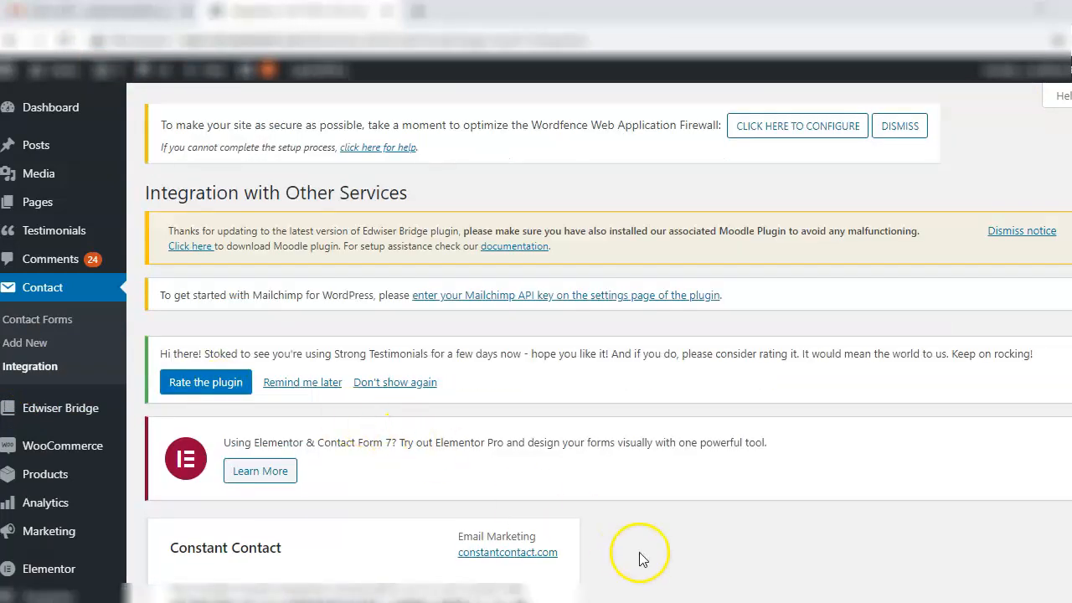
{"action": "scroll", "coordinate": [644, 556], "scroll_direction": "down", "scroll_amount": 5}
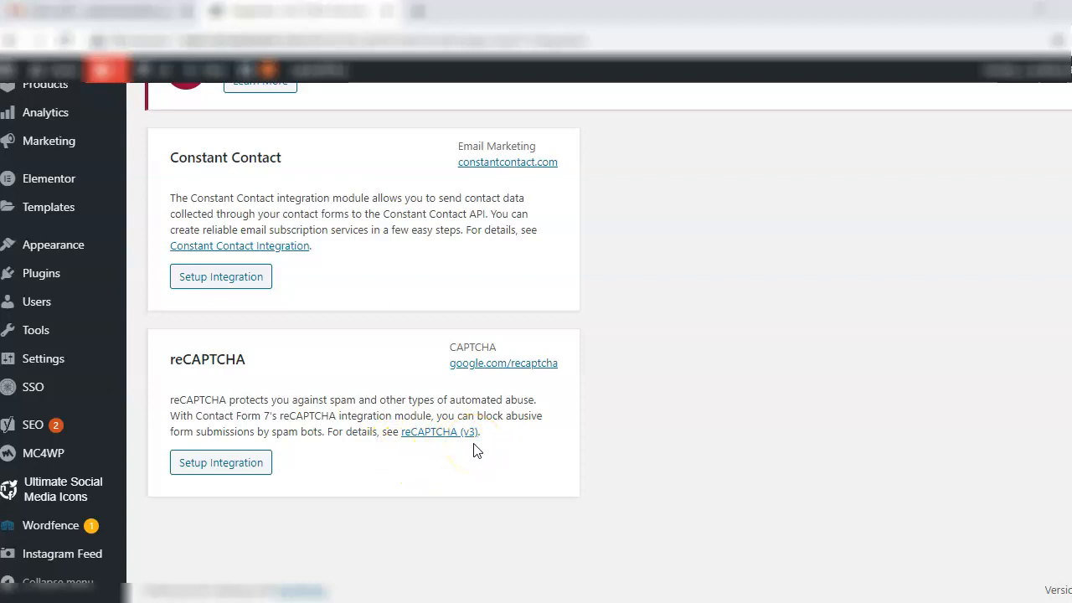
{"action": "left_click", "coordinate": [210, 474]}
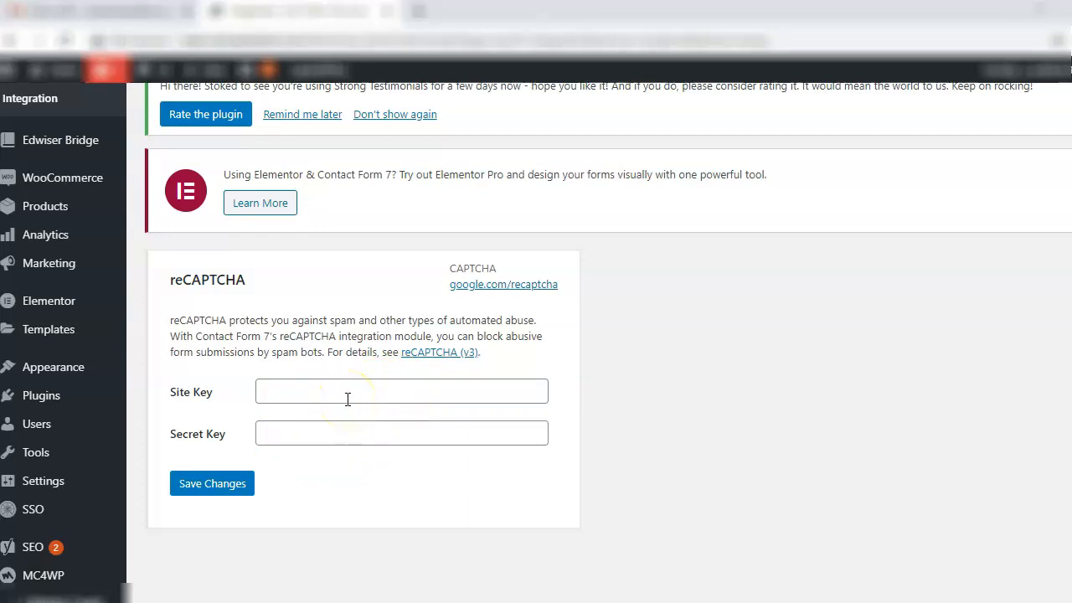
{"action": "left_click", "coordinate": [678, 364]}
Open the google.com/recaptcha link in a new tab and go to the Admin Console to register a new site.
{"action": "right_click", "coordinate": [518, 299]}
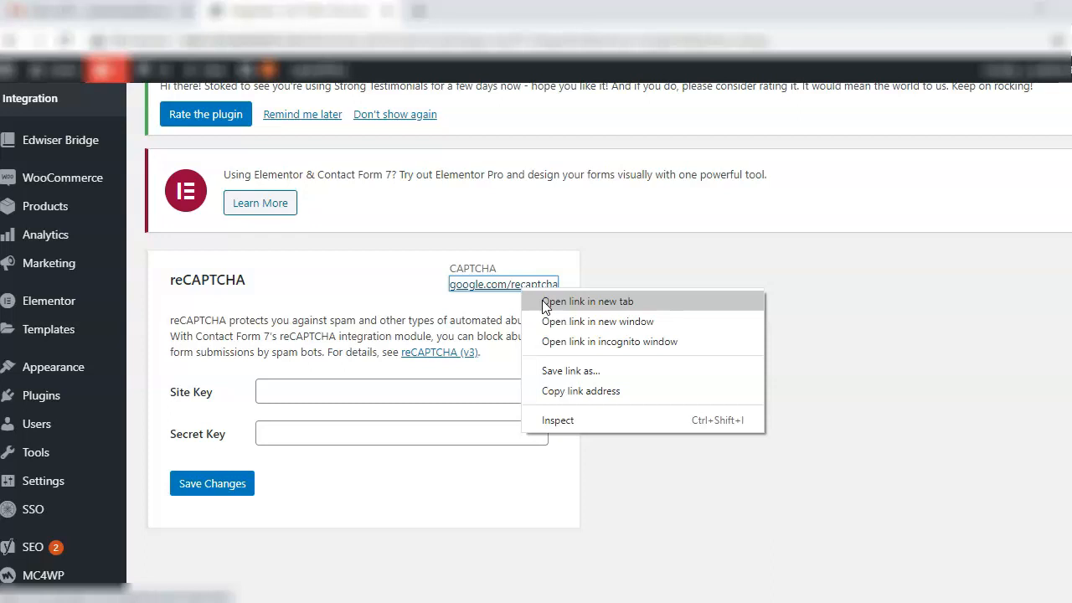
{"action": "left_click", "coordinate": [545, 303]}
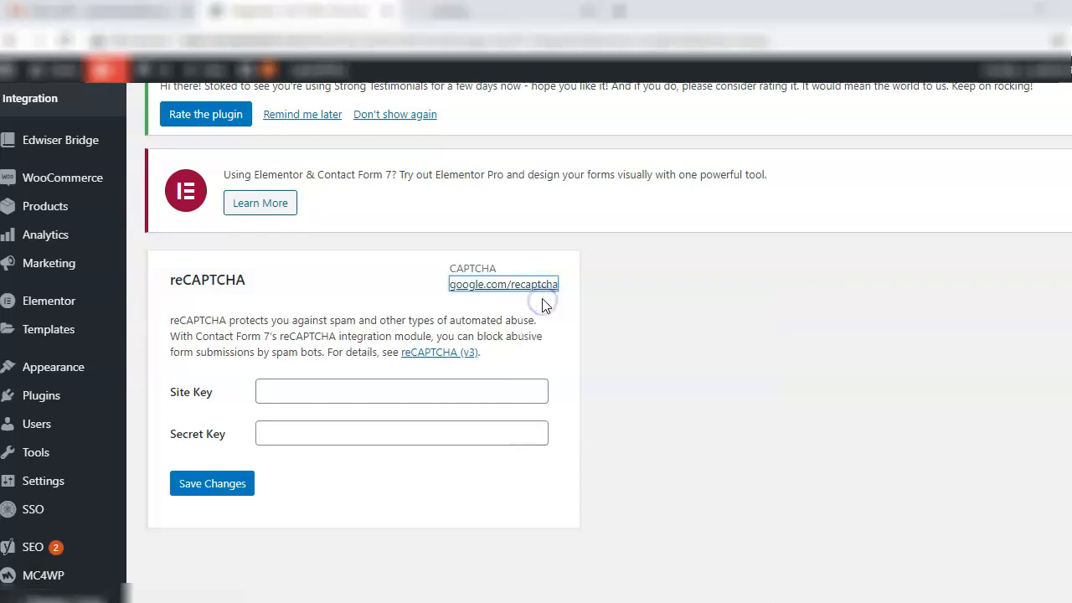
{"action": "left_click", "coordinate": [526, 15]}
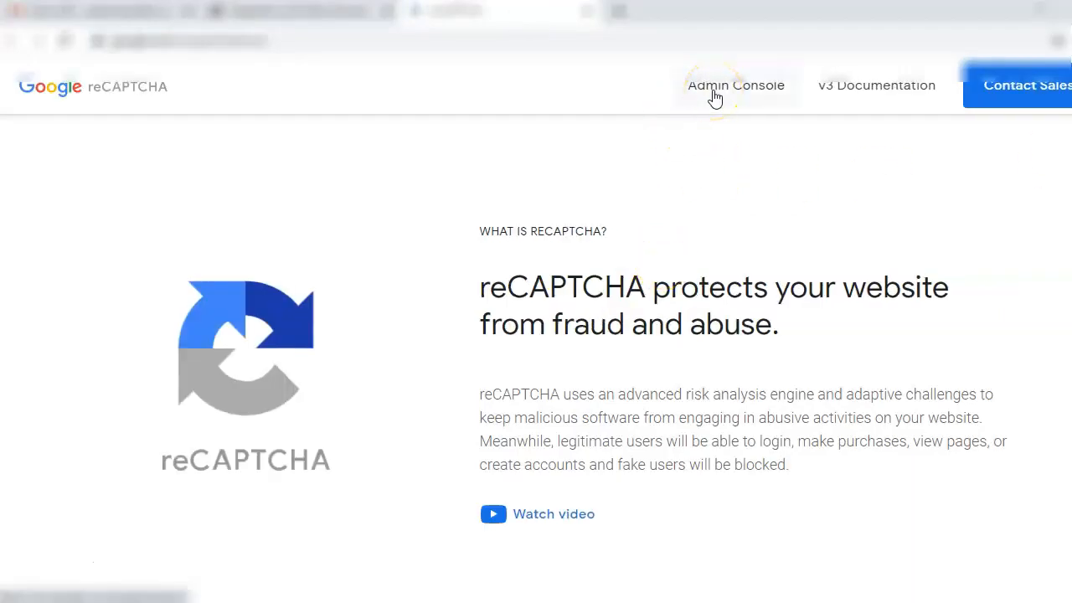
{"action": "left_click", "coordinate": [714, 94]}
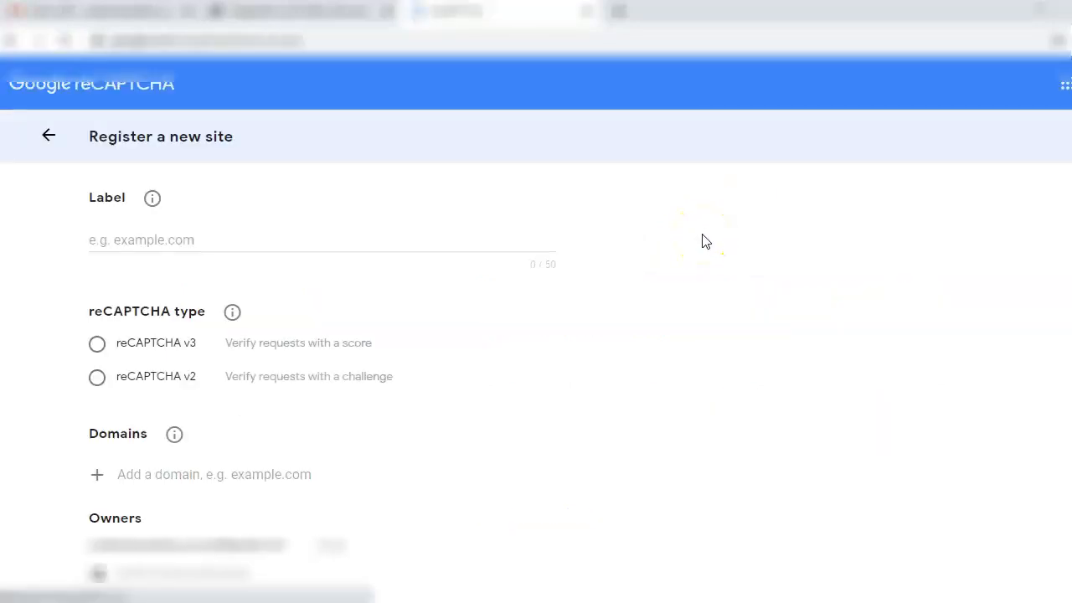
Paste the demo page's address as the new site's label and choose reCAPTCHA v3 as the type.
{"action": "left_click", "coordinate": [218, 247]}
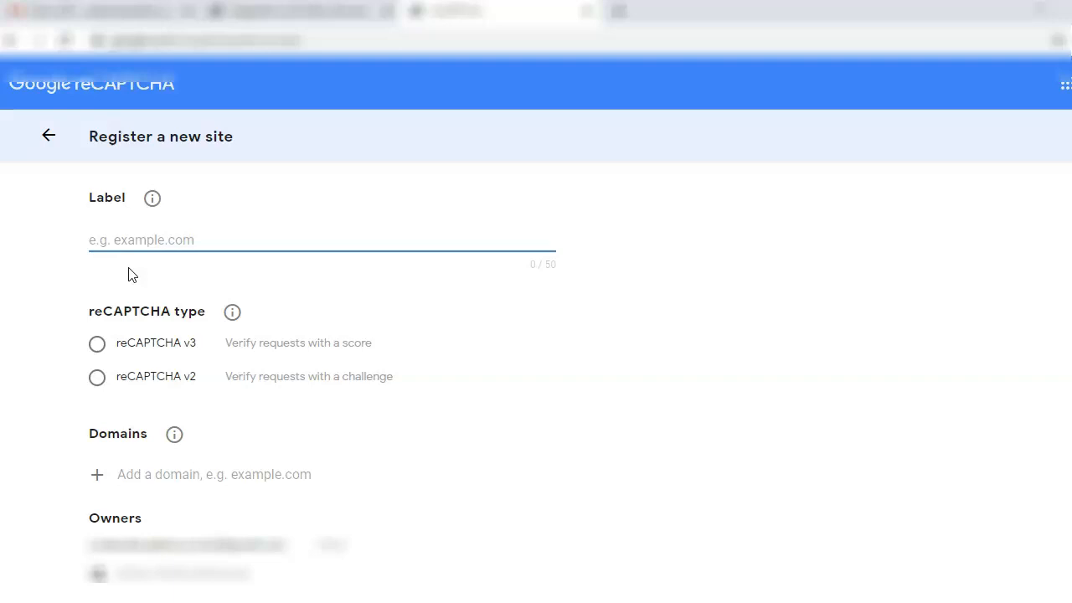
{"action": "key", "text": "ctrl+v"}
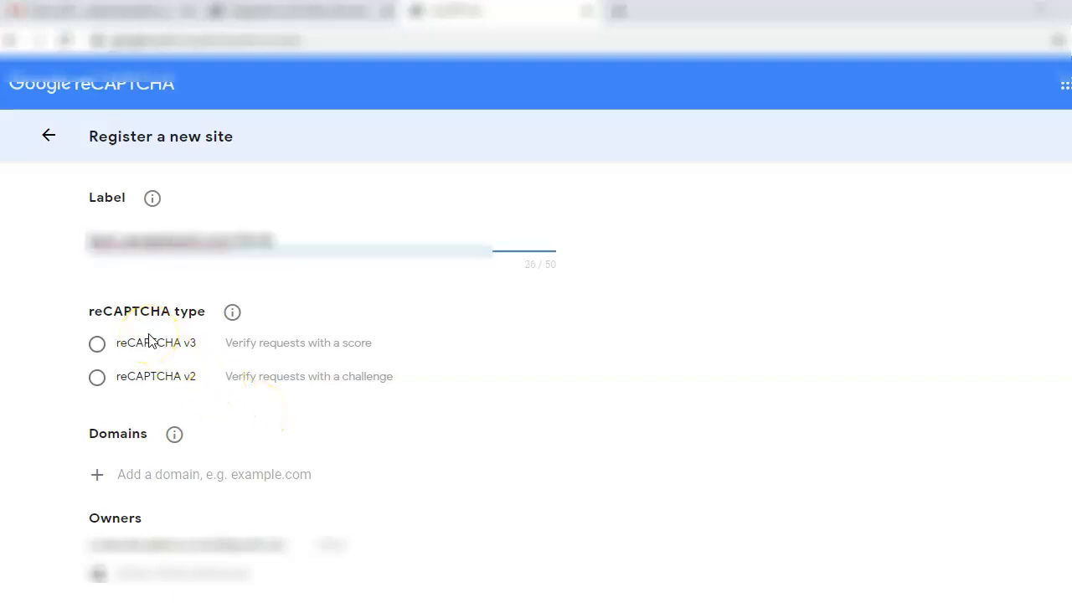
{"action": "left_click", "coordinate": [99, 346]}
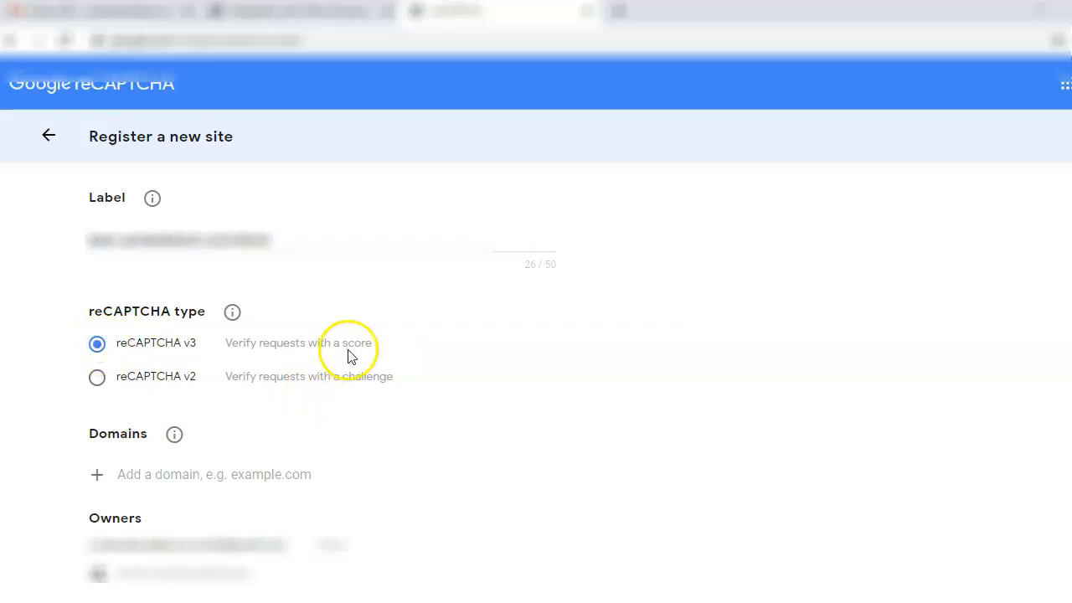
Paste the website's domain into the Domains section of the reCAPTCHA site registration.
{"action": "scroll", "coordinate": [561, 471], "scroll_direction": "down", "scroll_amount": 2}
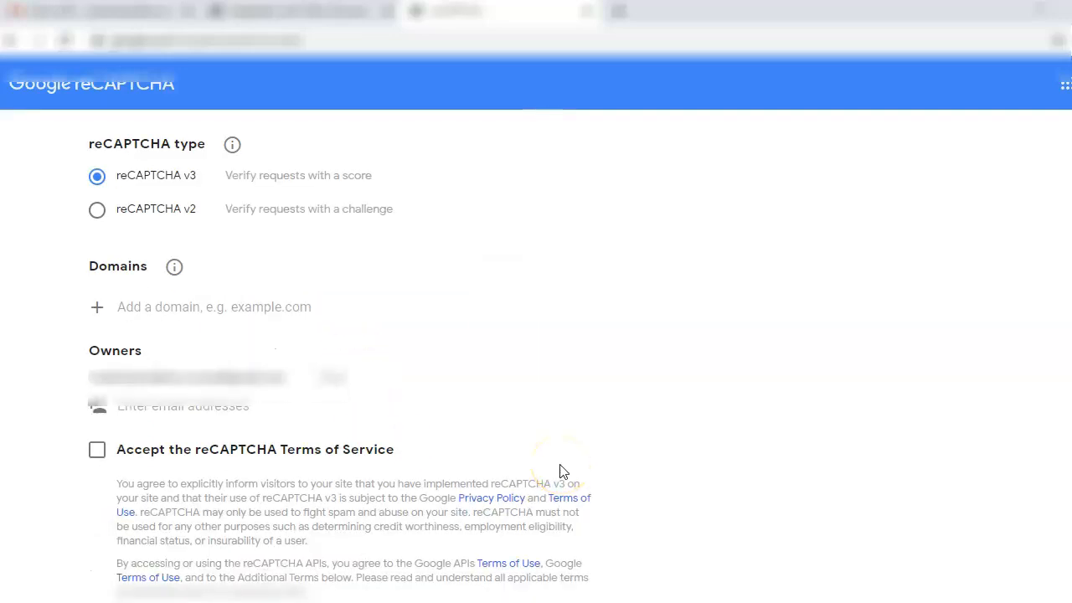
{"action": "left_click", "coordinate": [242, 304]}
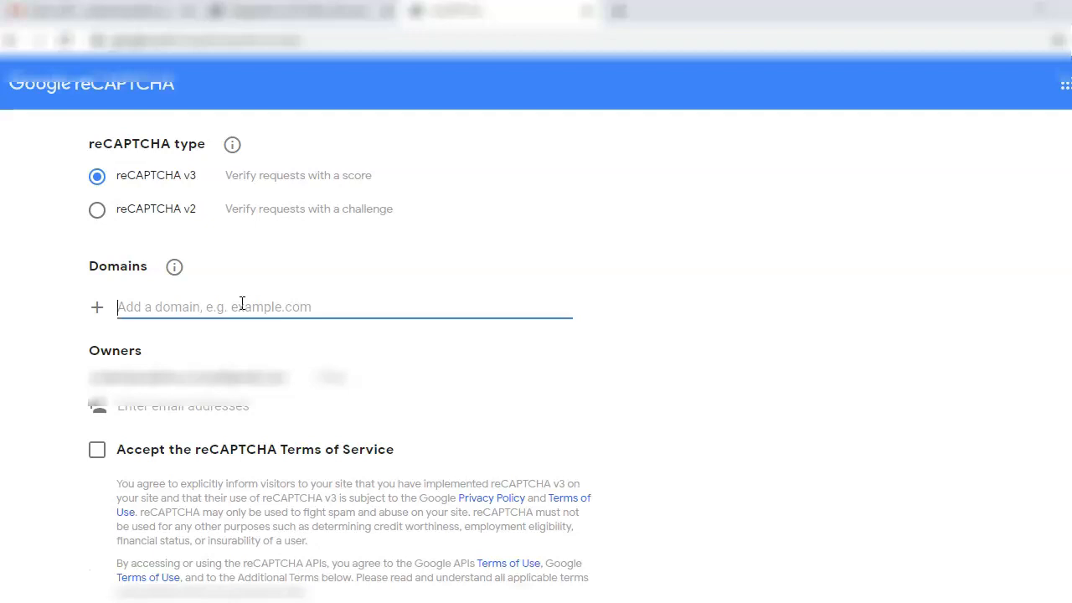
{"action": "key", "text": "ctrl+v"}
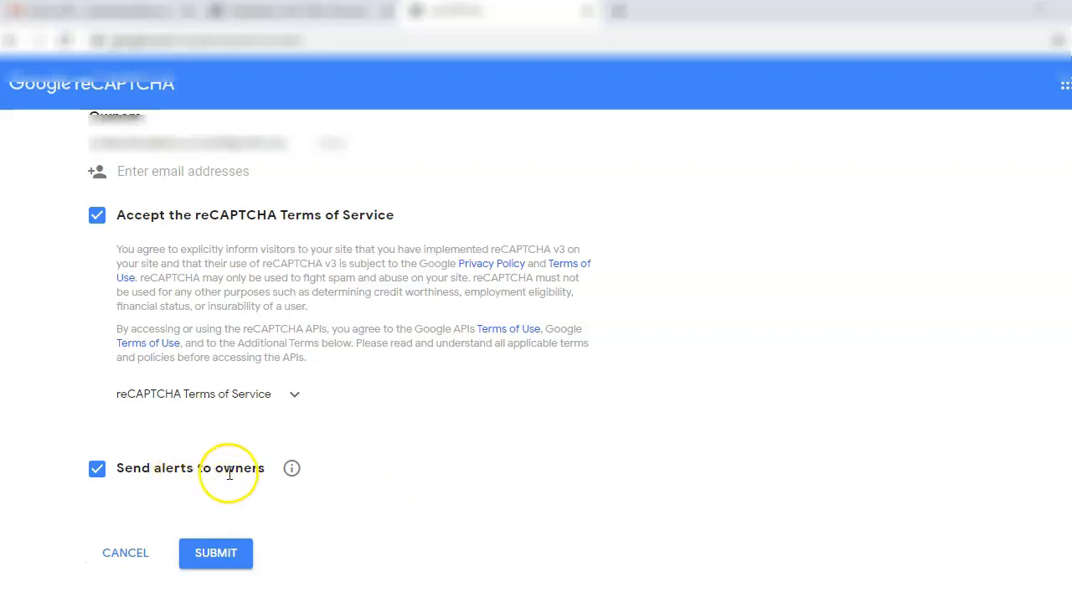
{"action": "left_click", "coordinate": [215, 553]}
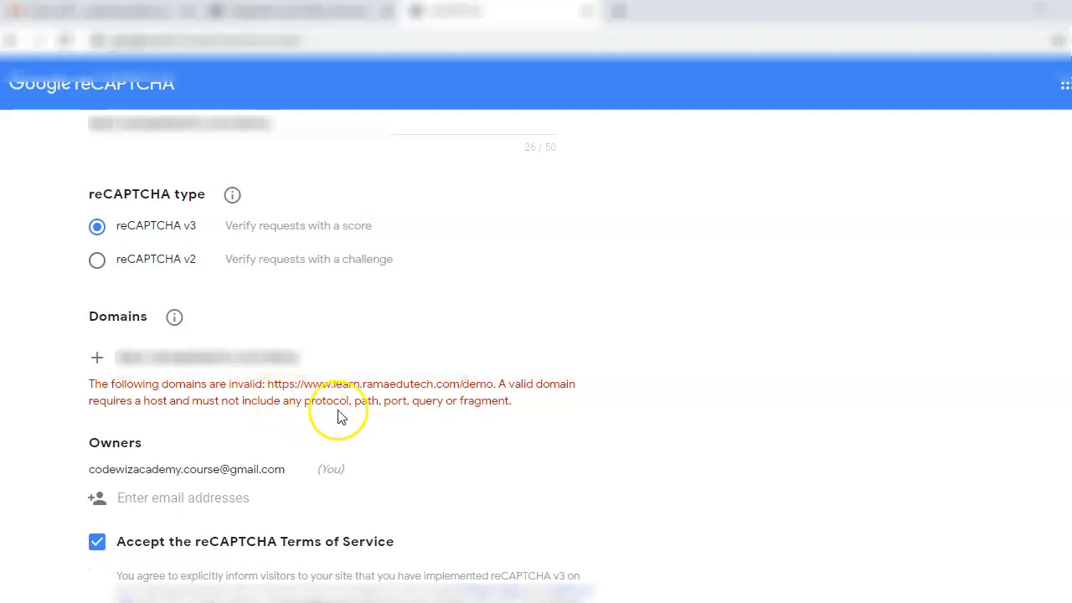
{"action": "scroll", "coordinate": [383, 426], "scroll_direction": "down", "scroll_amount": 5}
{"action": "left_click", "coordinate": [241, 516]}
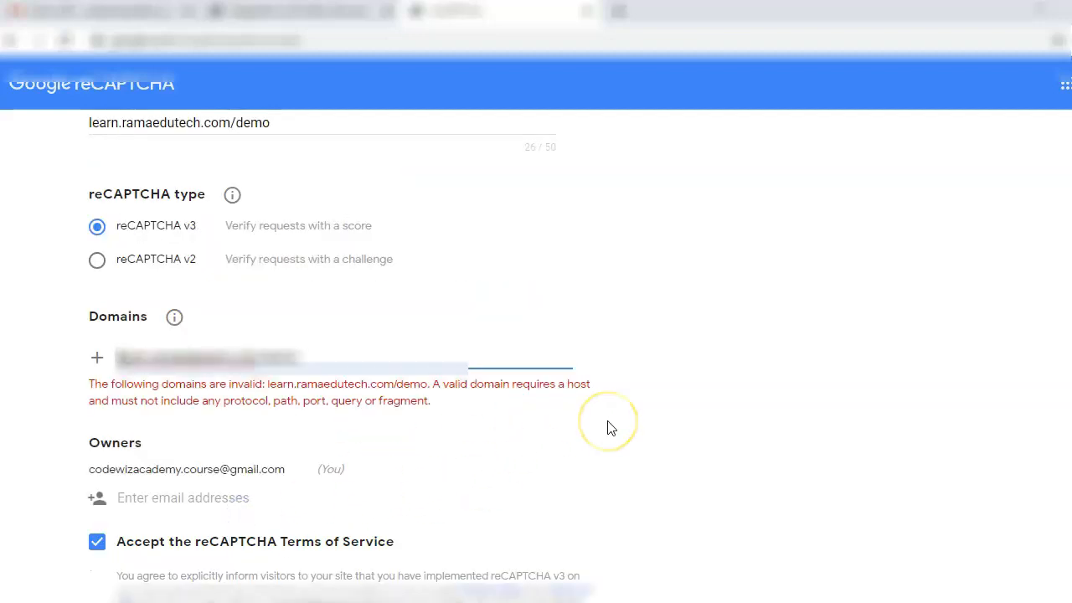
Shorten the domain to learn.ramaedutech.com by removing the /demo path, and submit the reCAPTCHA site registration.
{"action": "left_click", "coordinate": [369, 354]}
{"action": "key", "text": "BackSpace"}
{"action": "key", "text": "BackSpace"}
{"action": "key", "text": "BackSpace"}
{"action": "key", "text": "BackSpace"}
{"action": "key", "text": "BackSpace"}
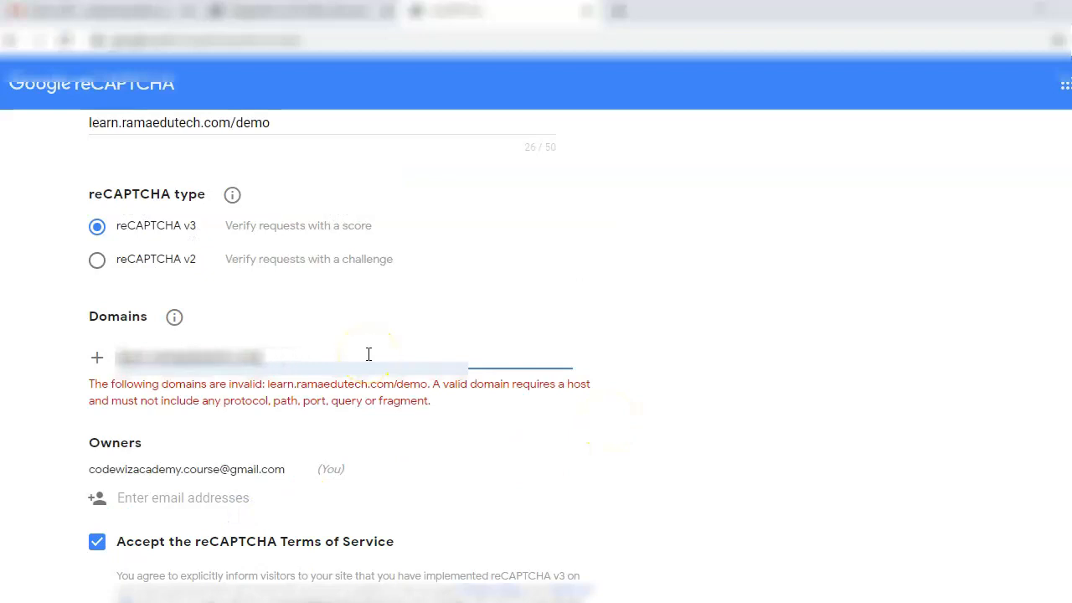
{"action": "scroll", "coordinate": [368, 354], "scroll_direction": "down", "scroll_amount": 5}
{"action": "left_click", "coordinate": [219, 512]}
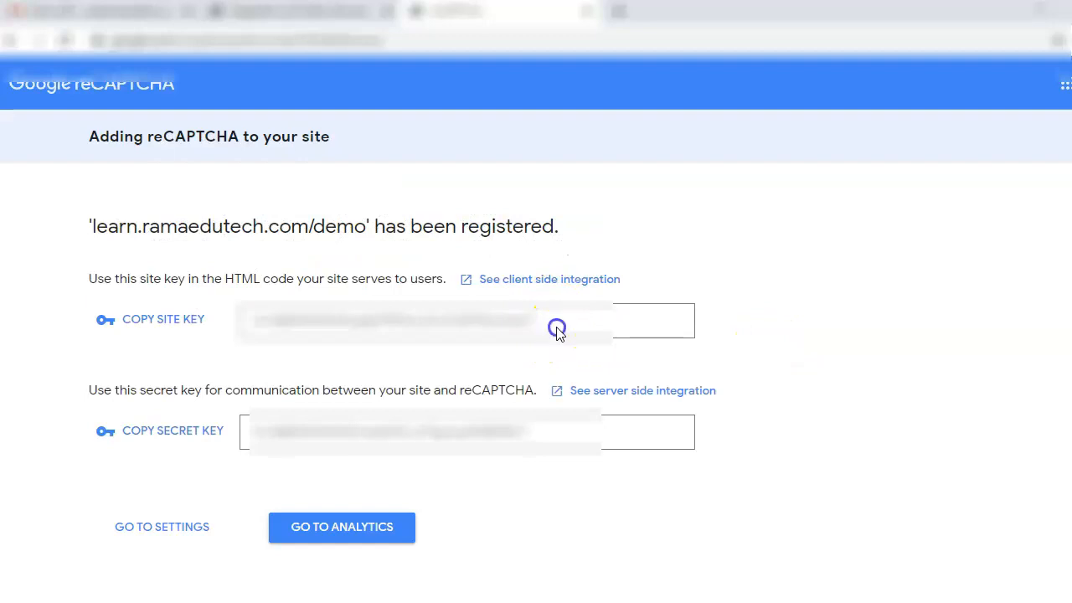
Copy the reCAPTCHA site key and secret key into the matching fields of the Contact Form 7 integration and save the changes.
{"action": "double_click", "coordinate": [412, 320]}
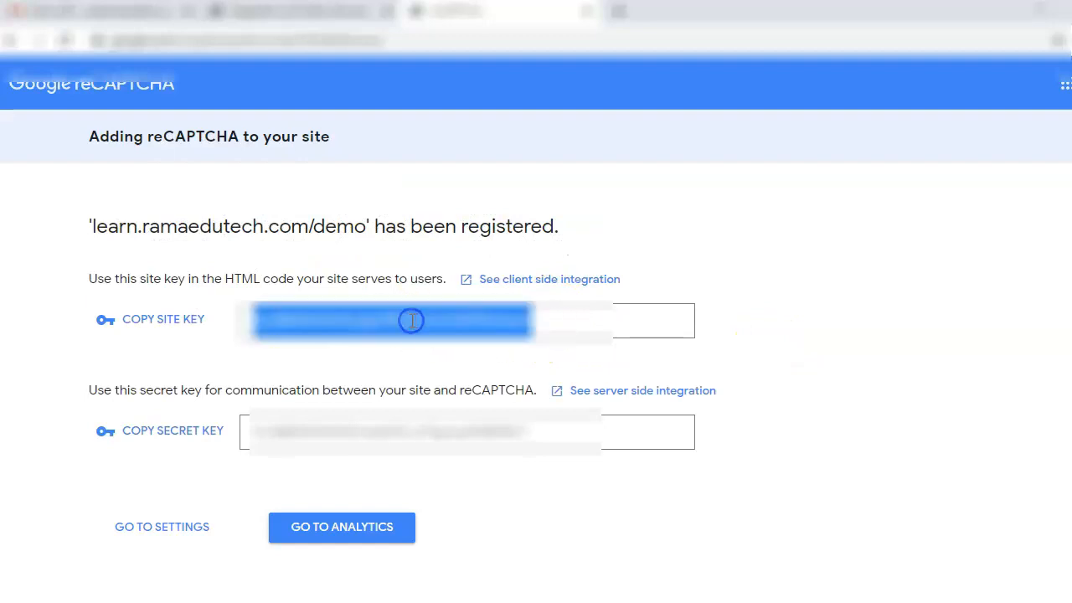
{"action": "left_click", "coordinate": [312, 14]}
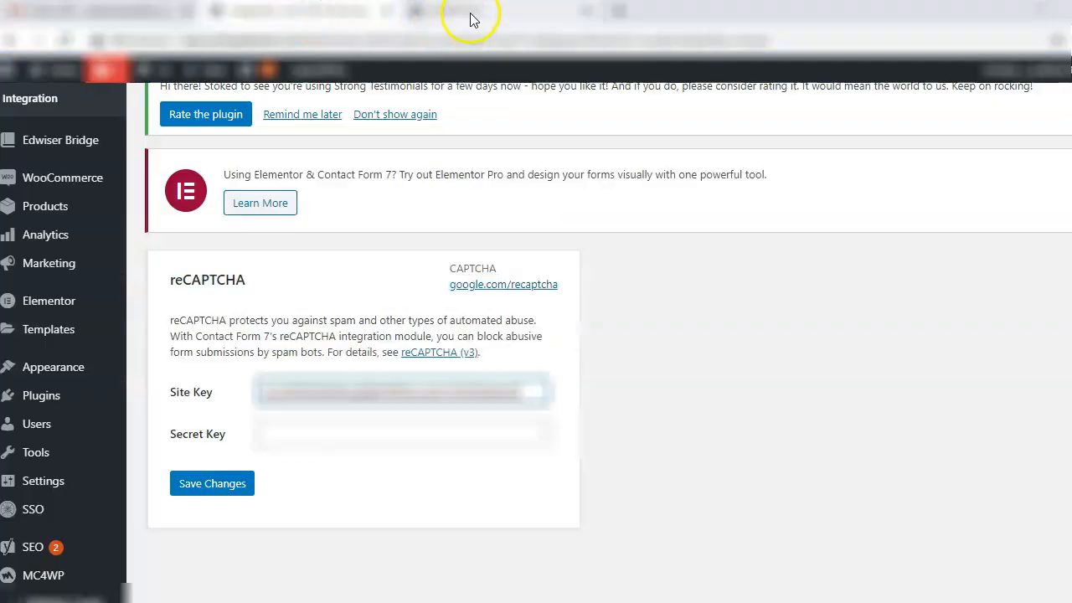
{"action": "left_click", "coordinate": [469, 12]}
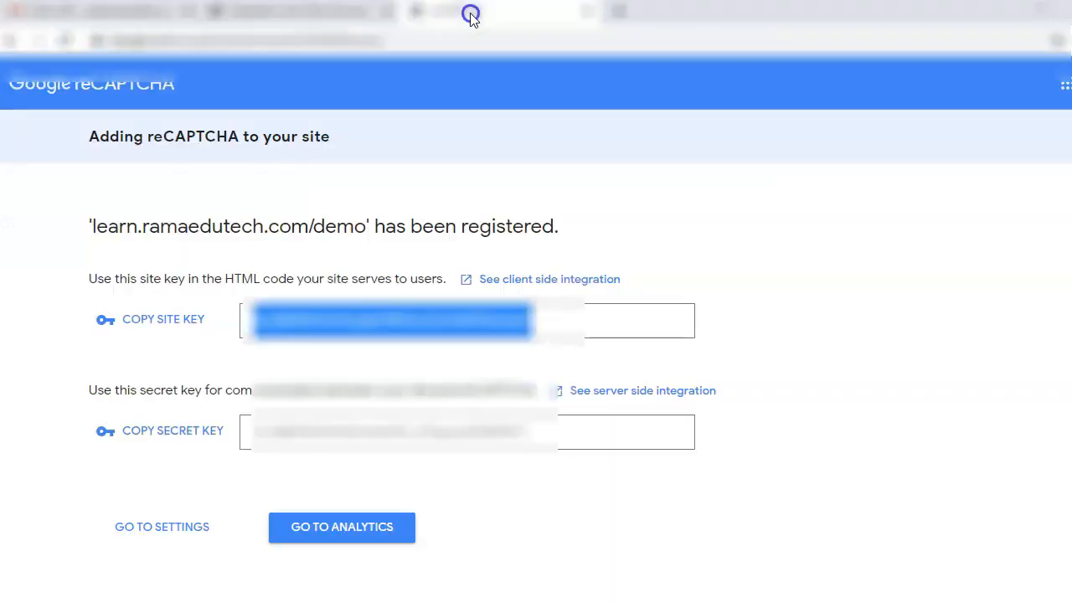
{"action": "double_click", "coordinate": [293, 434]}
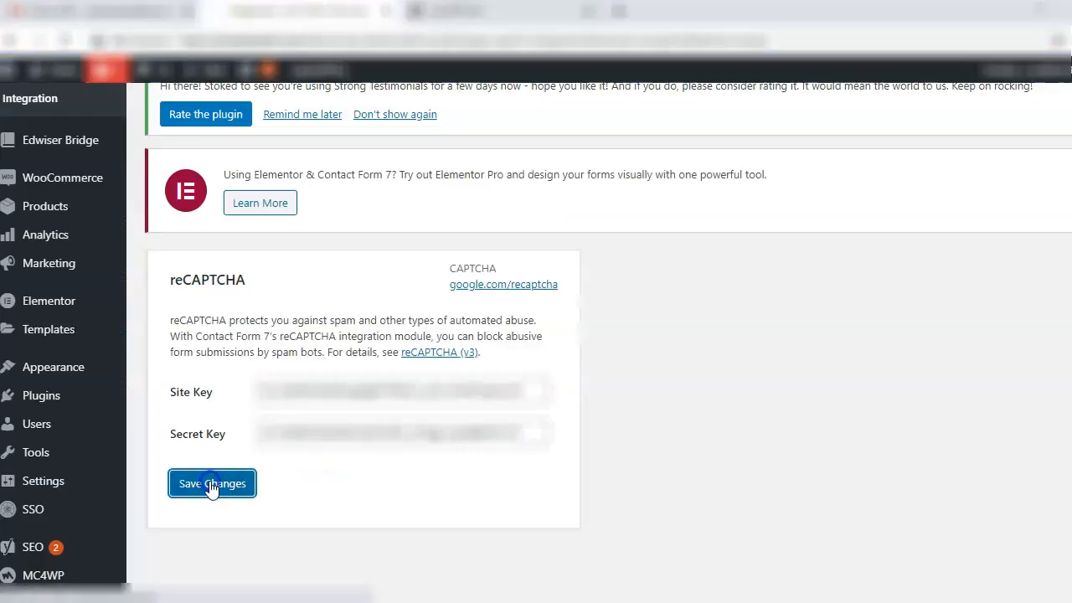
{"action": "left_click", "coordinate": [212, 484]}
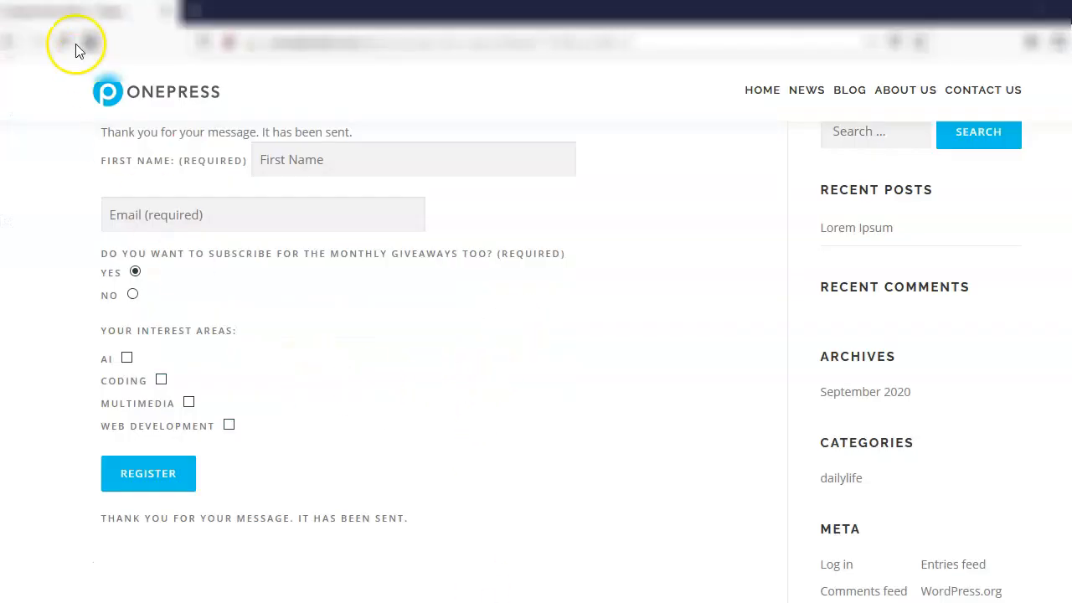
Reload the public website and check the Blog, About Us and Contact Us pages for the reCAPTCHA badge.
{"action": "left_click", "coordinate": [69, 42]}
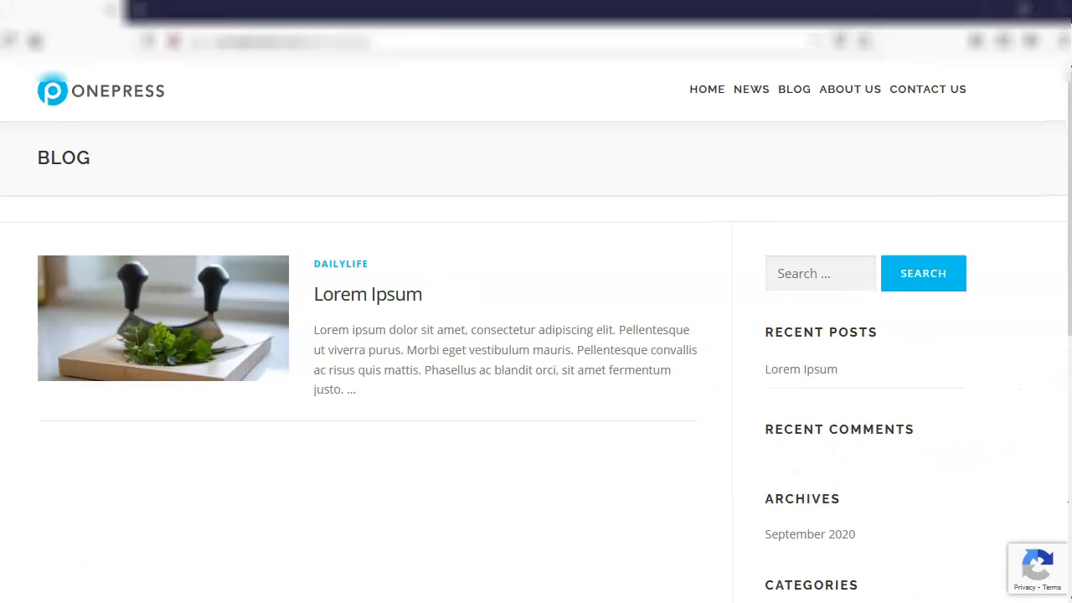
{"action": "mouse_move", "coordinate": [1022, 565]}
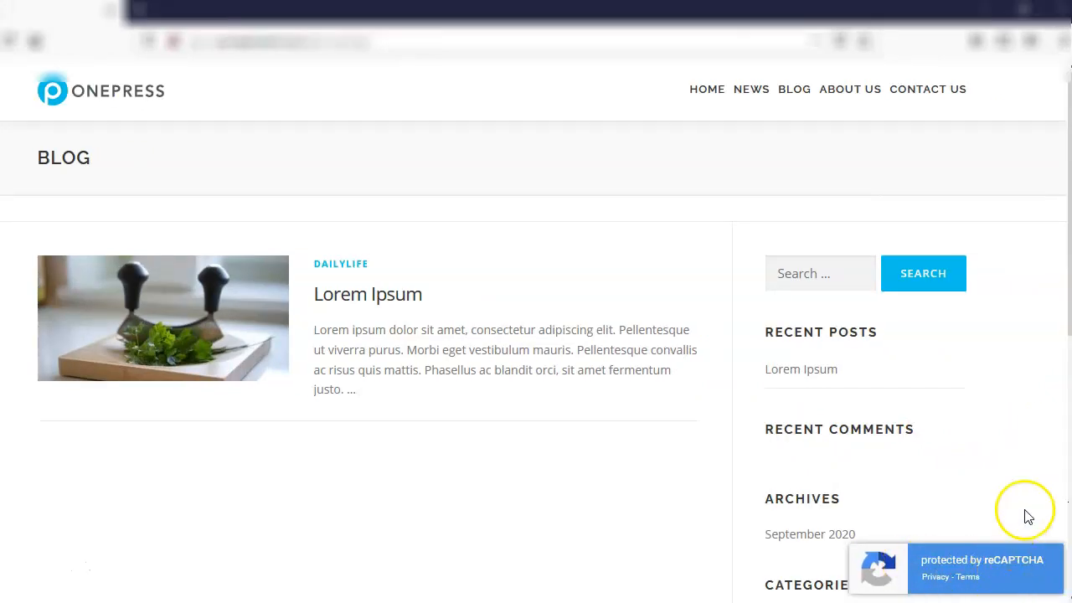
{"action": "left_click", "coordinate": [938, 93]}
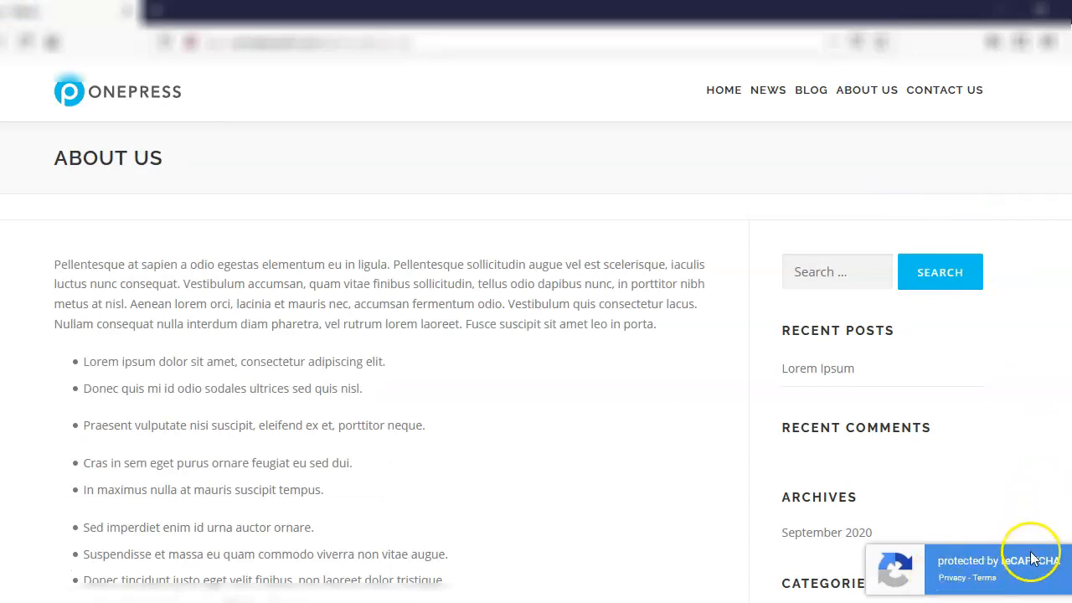
{"action": "left_click", "coordinate": [1021, 158]}
{"action": "mouse_move", "coordinate": [1043, 575]}
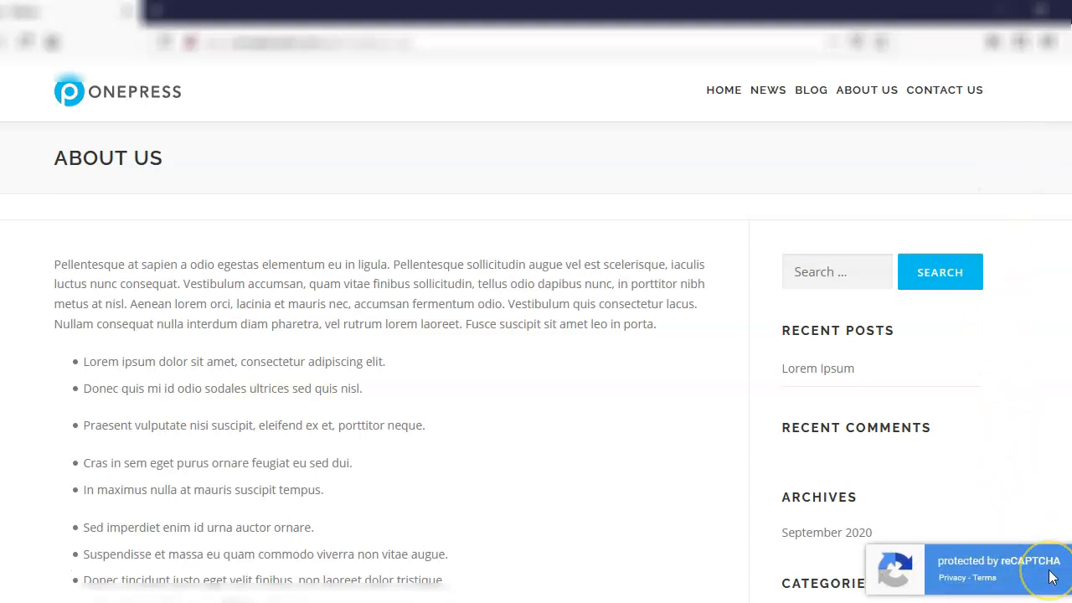
{"action": "left_click", "coordinate": [1036, 553]}
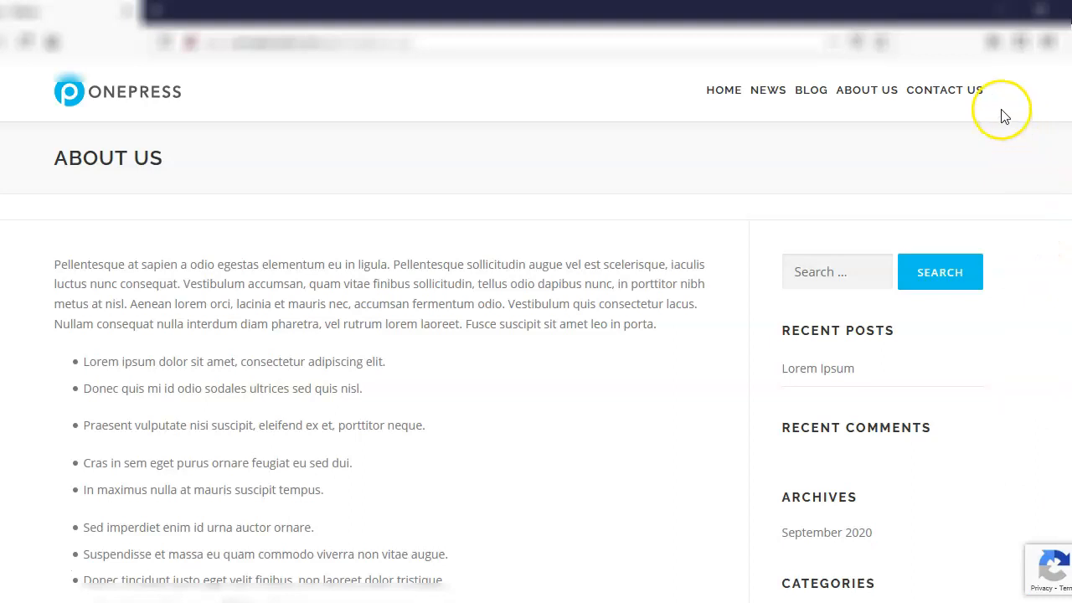
{"action": "left_click", "coordinate": [972, 94]}
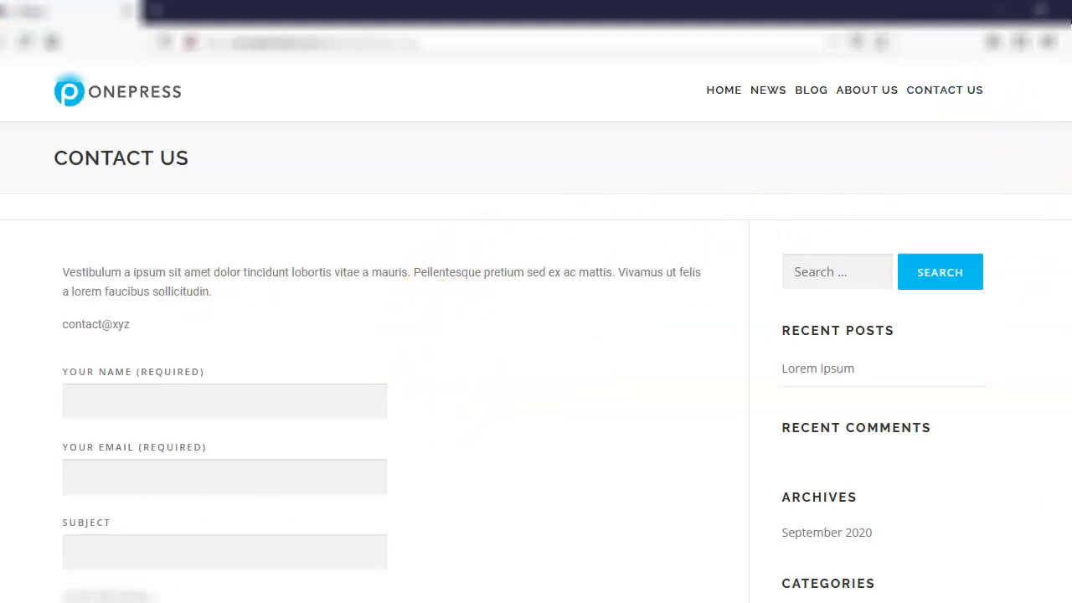
{"action": "scroll", "coordinate": [1067, 331], "scroll_direction": "down", "scroll_amount": 4}
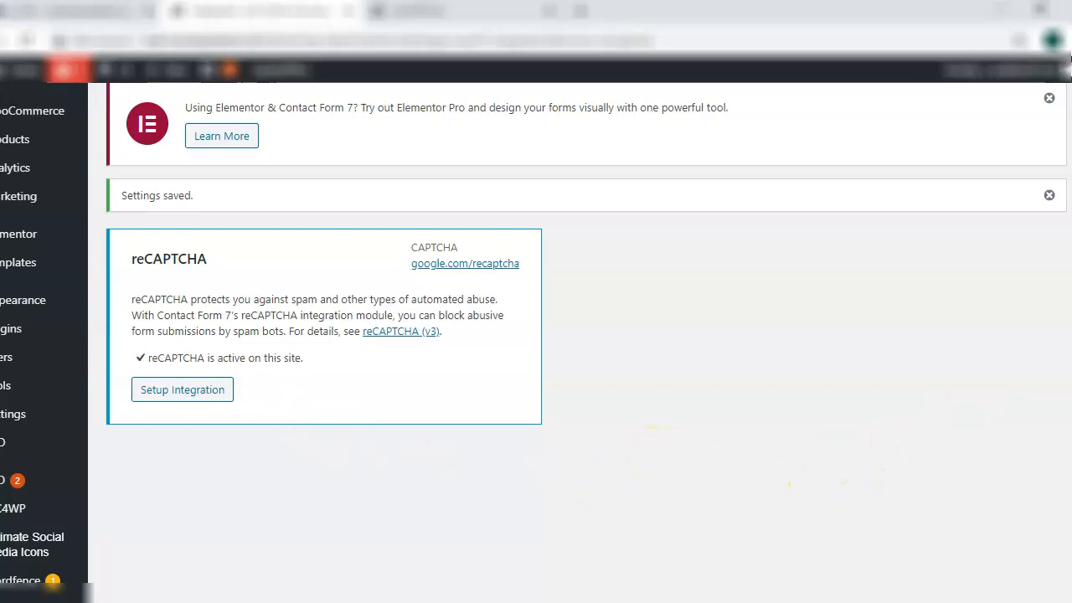
Return to the WordPress admin, open the Contact Forms list and look over the Contact form 1 and News Letter entries.
{"action": "scroll", "coordinate": [537, 335], "scroll_direction": "up", "scroll_amount": 3}
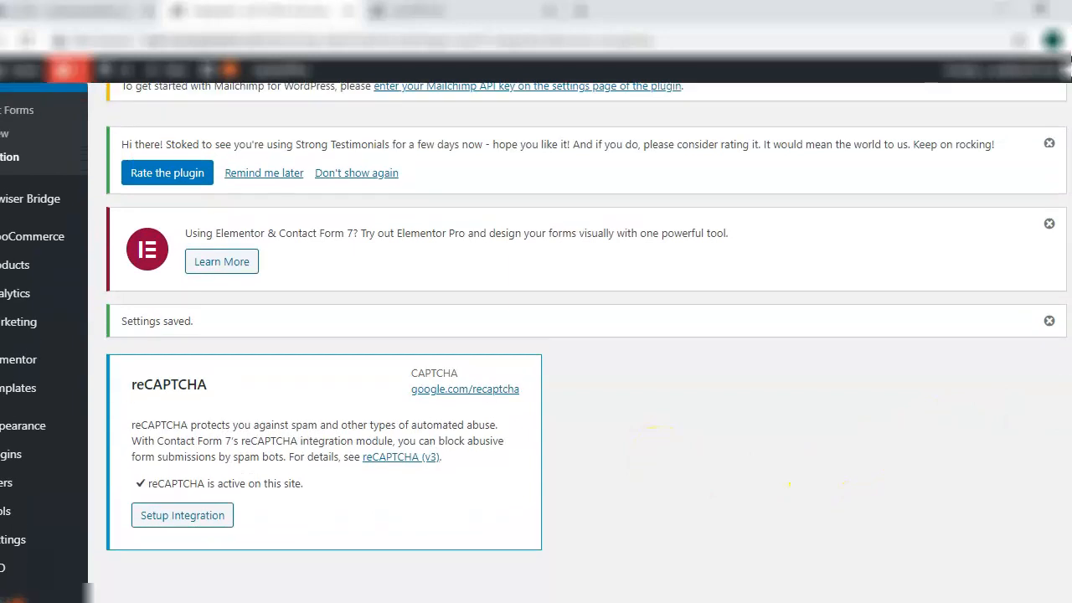
{"action": "scroll", "coordinate": [536, 335], "scroll_direction": "up", "scroll_amount": 1}
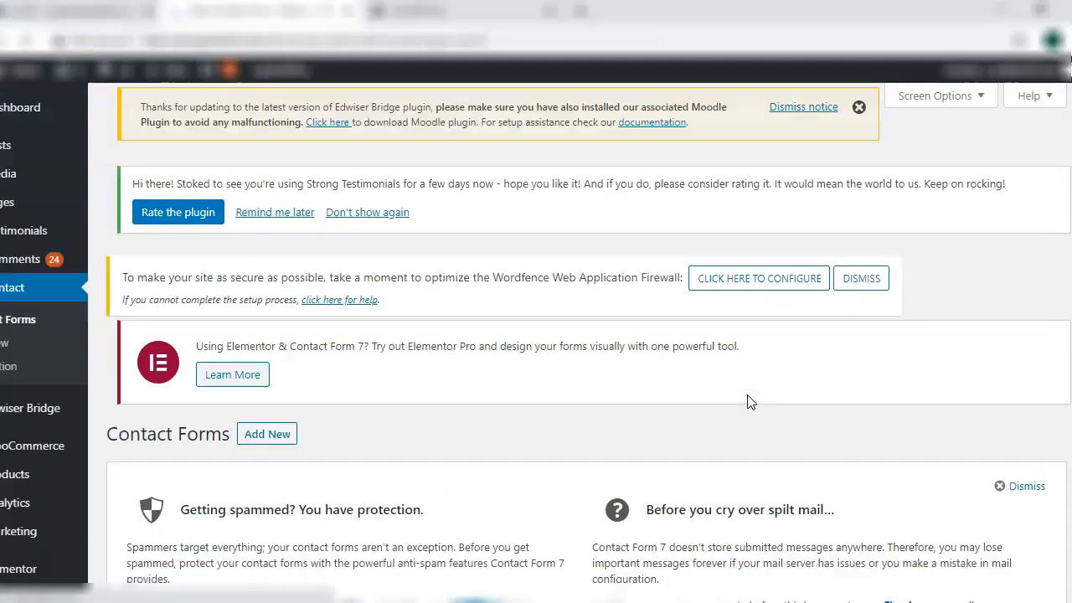
{"action": "scroll", "coordinate": [578, 351], "scroll_direction": "down", "scroll_amount": 2}
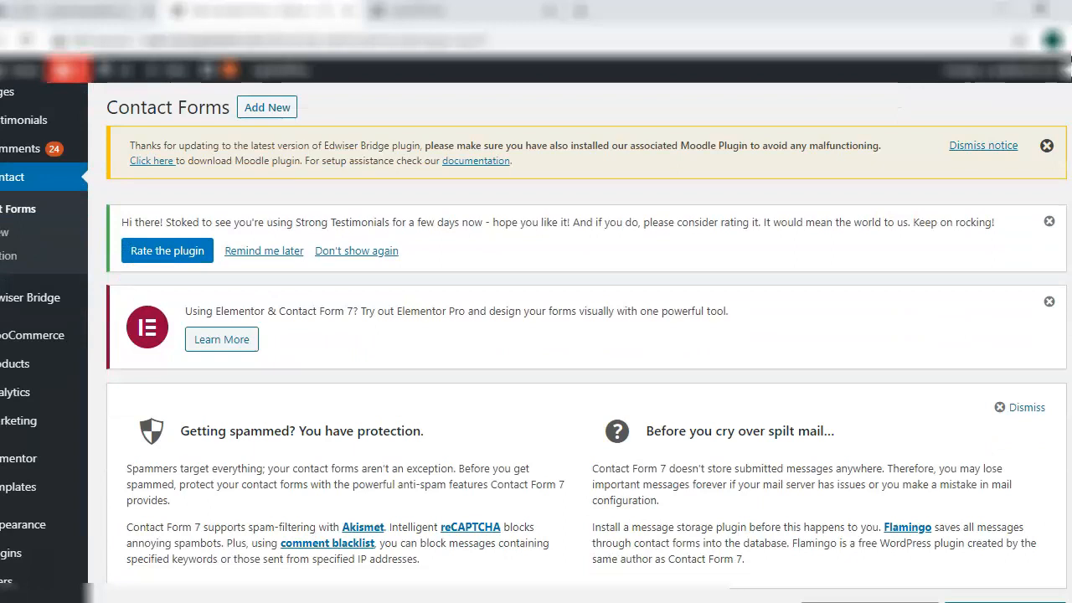
{"action": "scroll", "coordinate": [186, 450], "scroll_direction": "down", "scroll_amount": 5}
{"action": "mouse_move", "coordinate": [355, 480]}
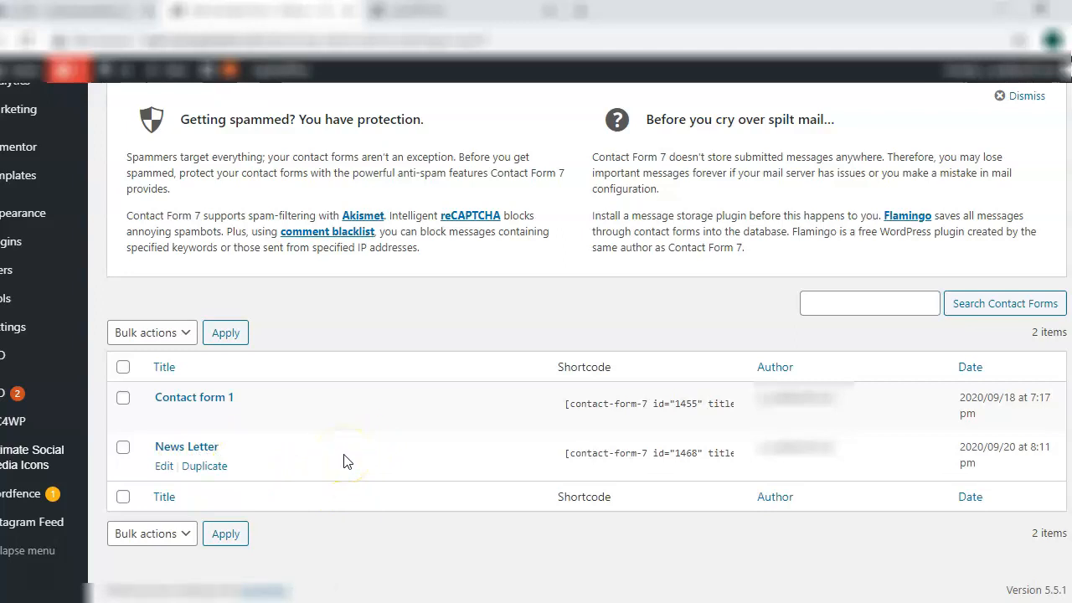
{"action": "mouse_move", "coordinate": [318, 411]}
{"action": "mouse_move", "coordinate": [411, 419]}
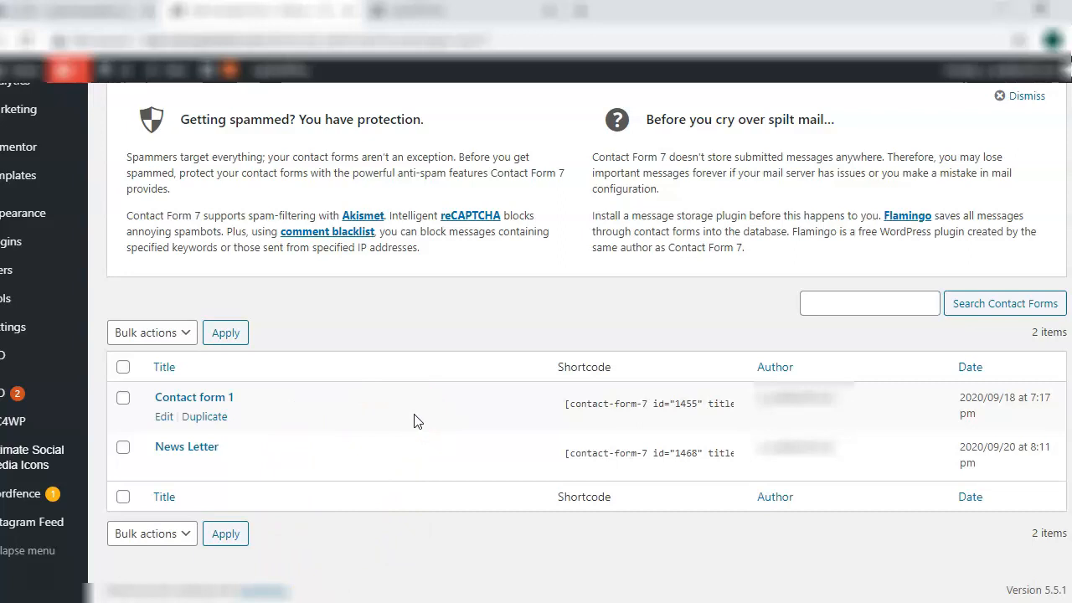